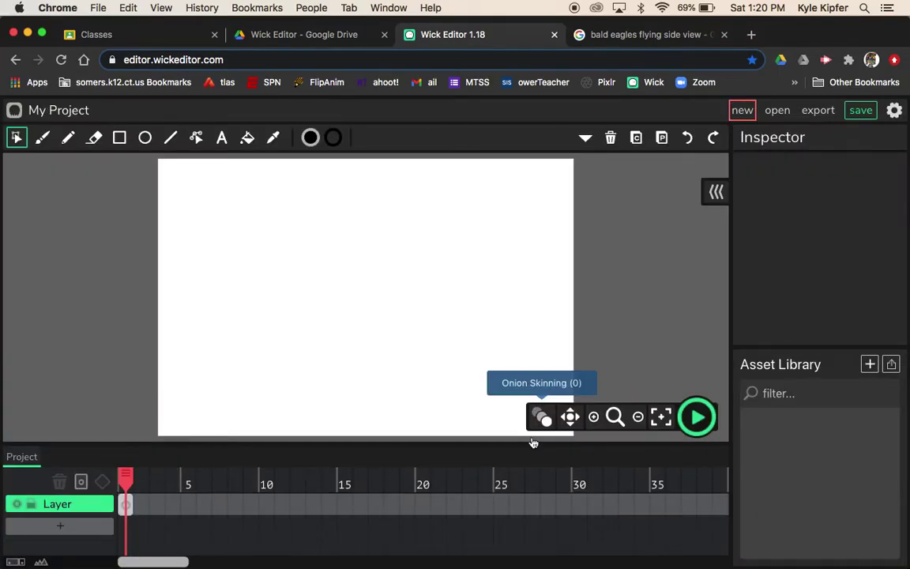
Switch to the Google Images results and save the enlarged side-view flying bald eagle photo to Downloads as bald-eagle3
click(650, 36)
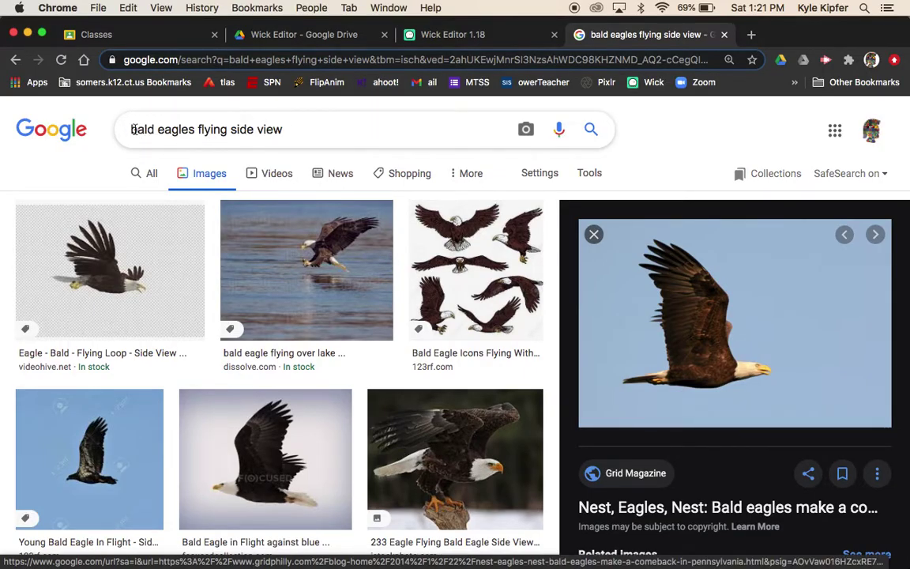
shift+click(198, 132)
drag(196, 131, 276, 124)
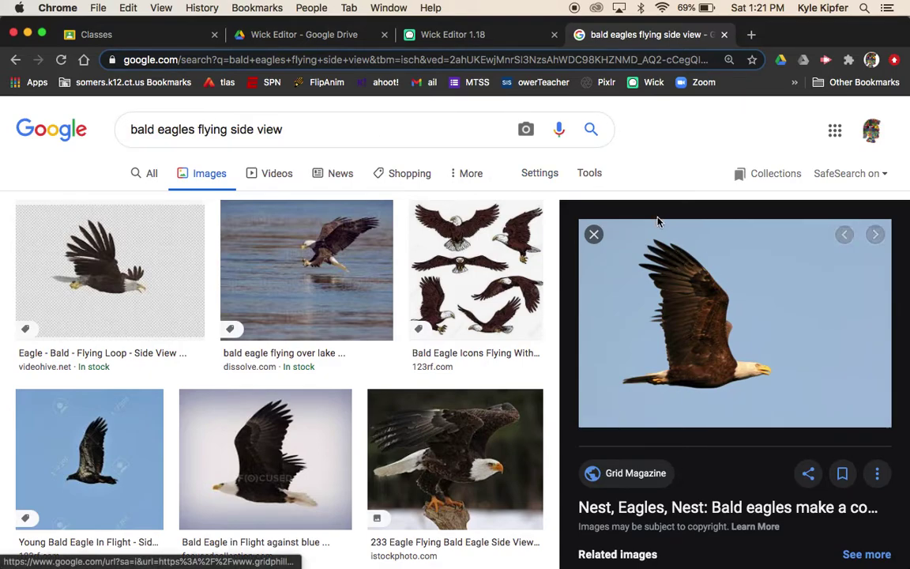
right_click(705, 280)
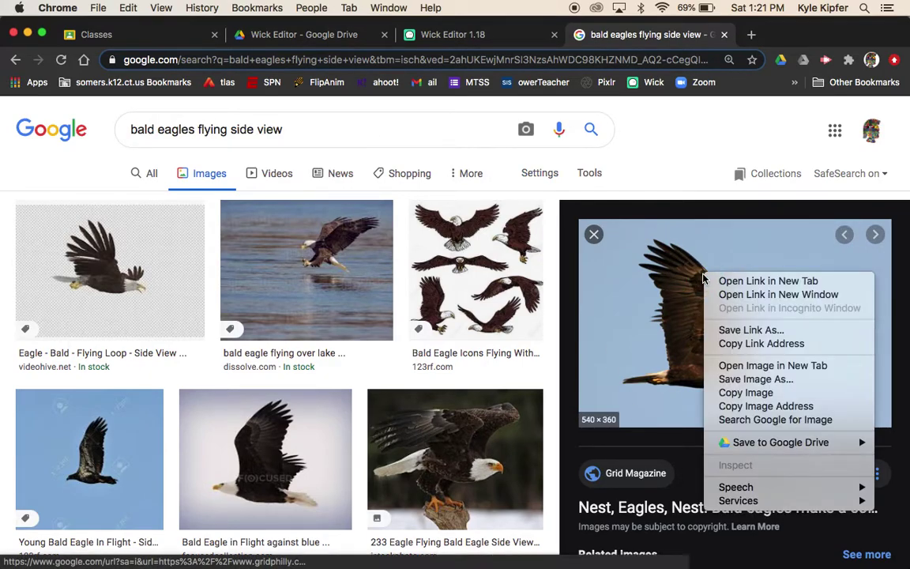
click(752, 380)
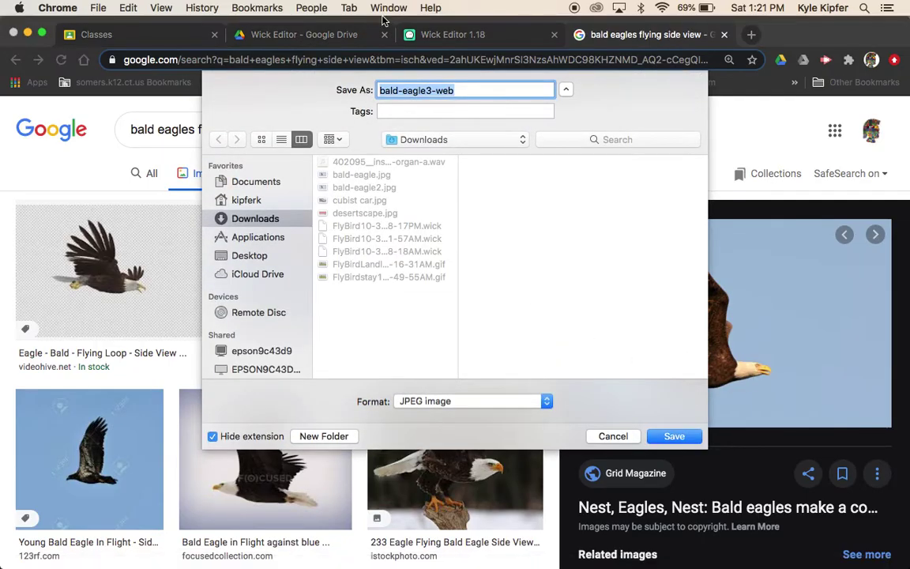
click(471, 90)
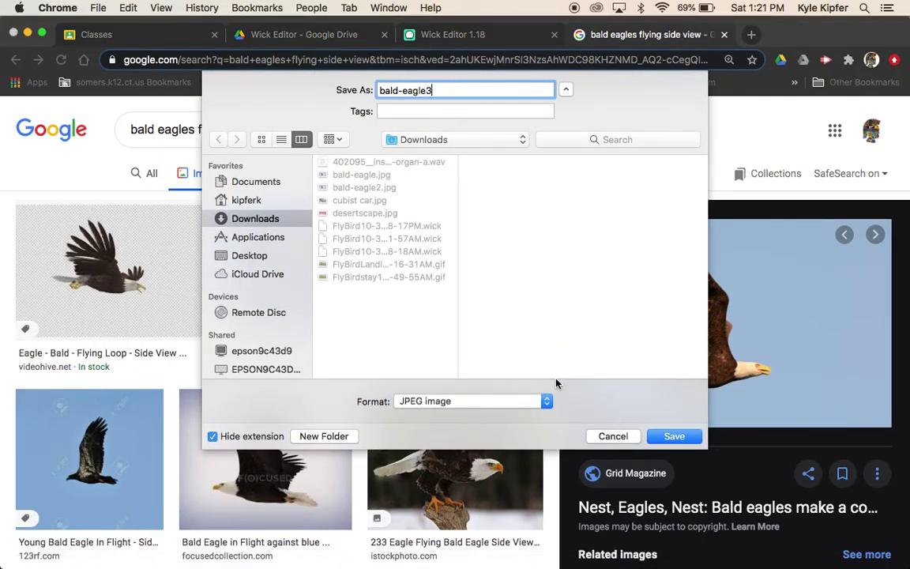
click(673, 437)
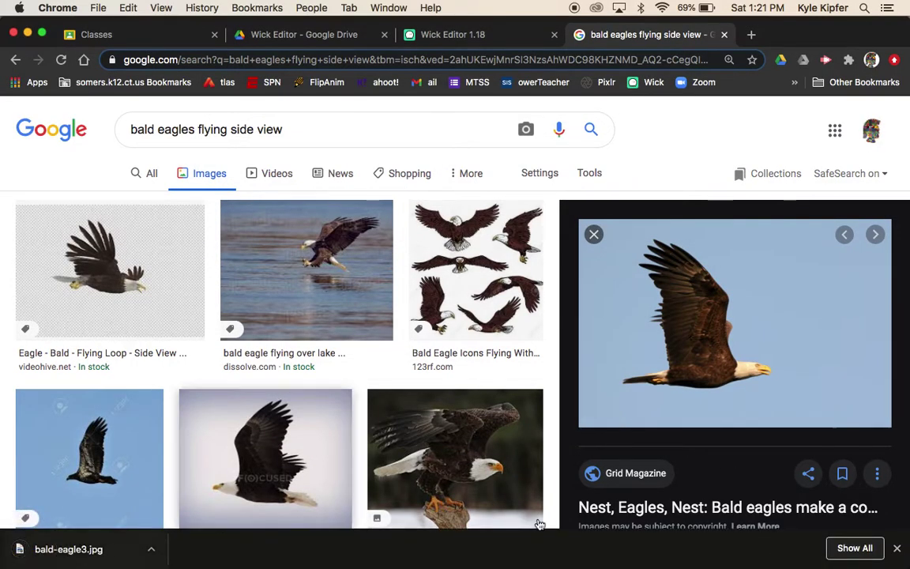
Switch to Wick Editor, upload bald-eagle3.jpg to the asset library and place it near the centre of the canvas
click(448, 37)
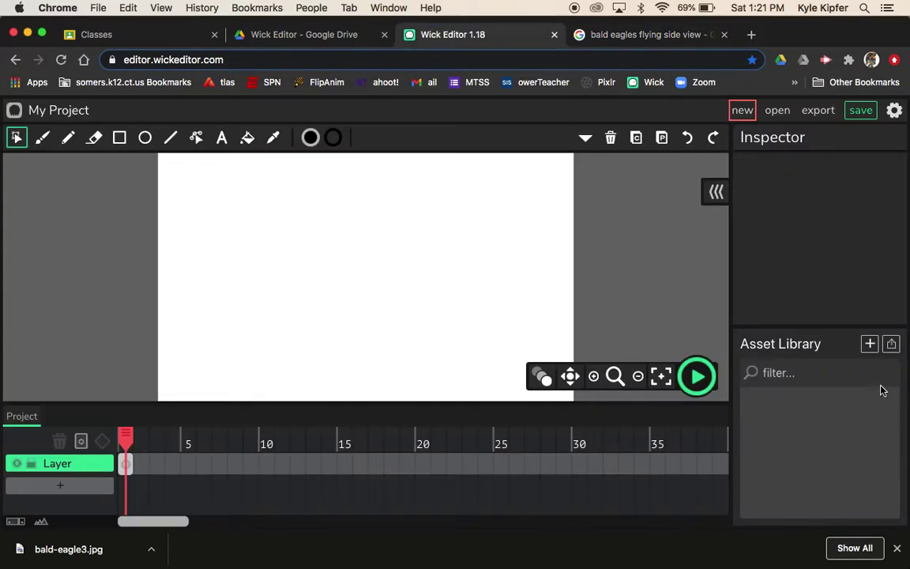
click(893, 345)
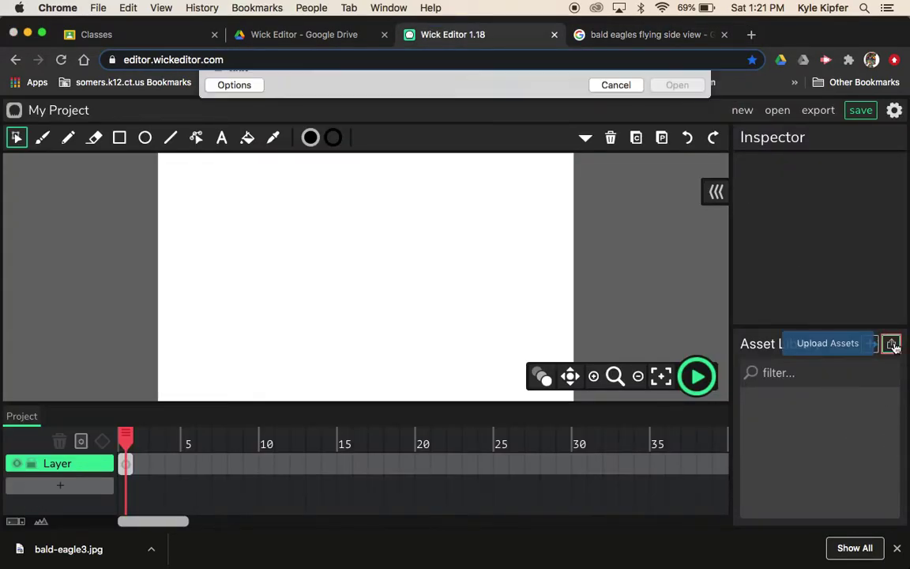
click(376, 144)
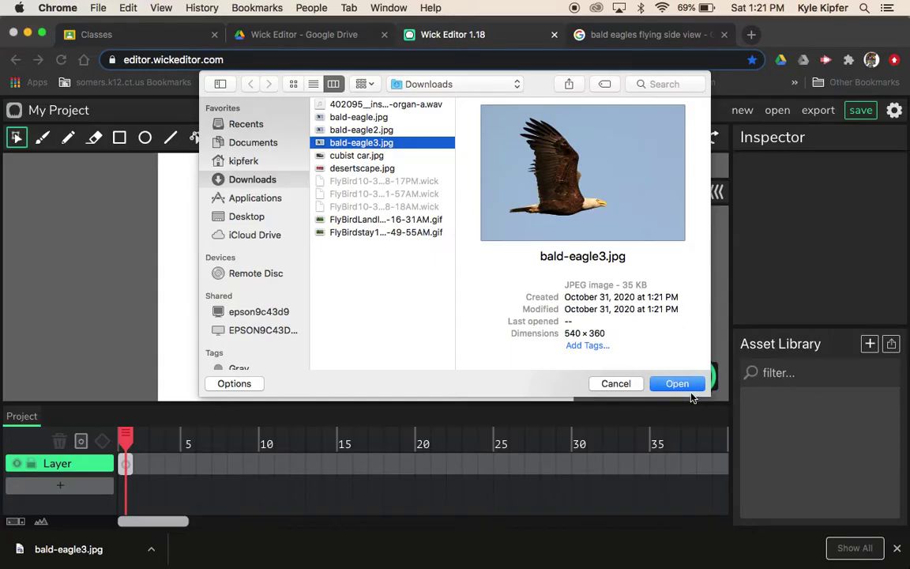
click(682, 386)
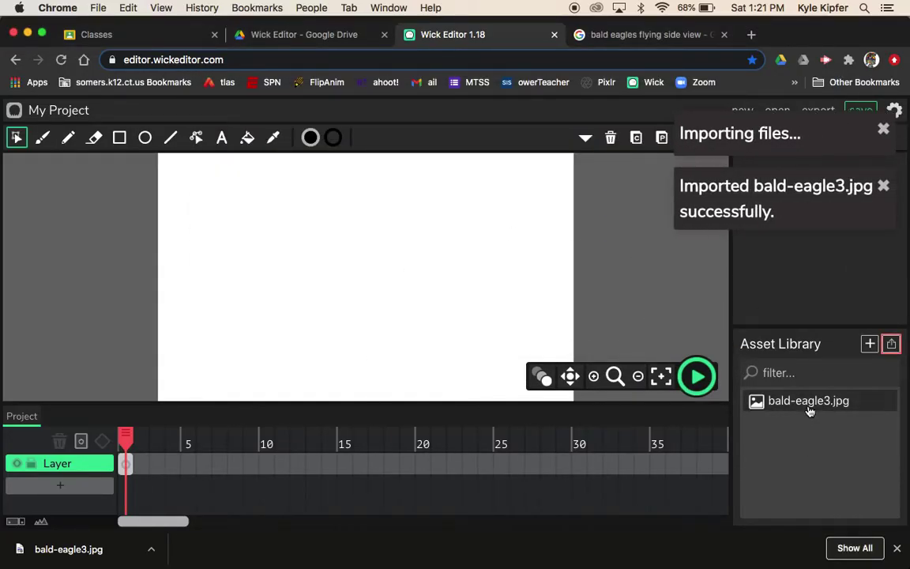
drag(814, 410, 414, 284)
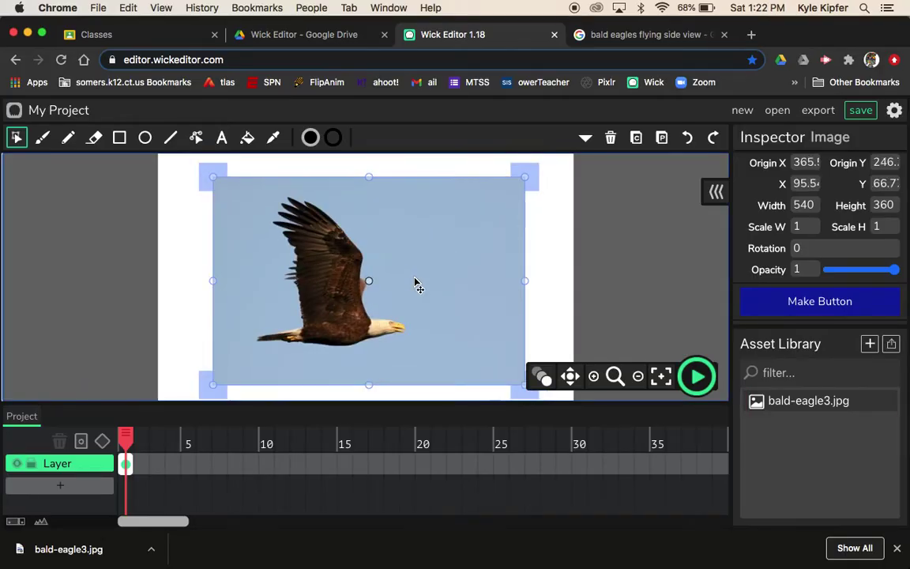
Rename the layer holding the eagle image as photo
click(58, 466)
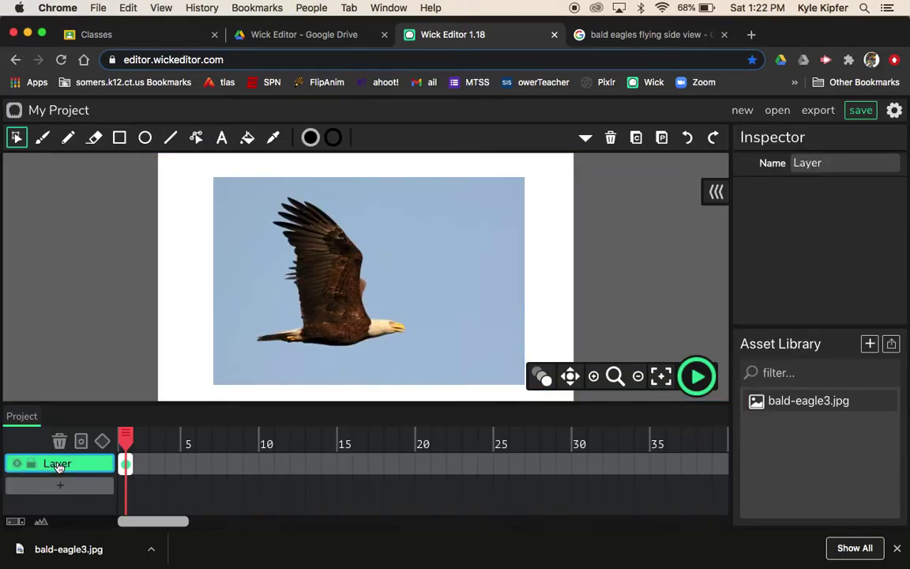
click(843, 164)
text(photo)
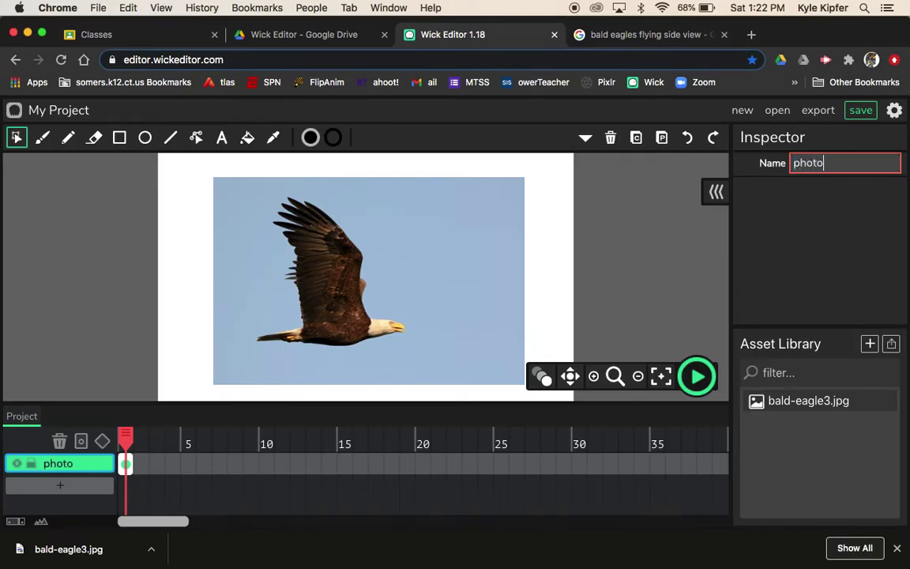
Add a new layer named birdclip and move it above the photo layer
click(59, 485)
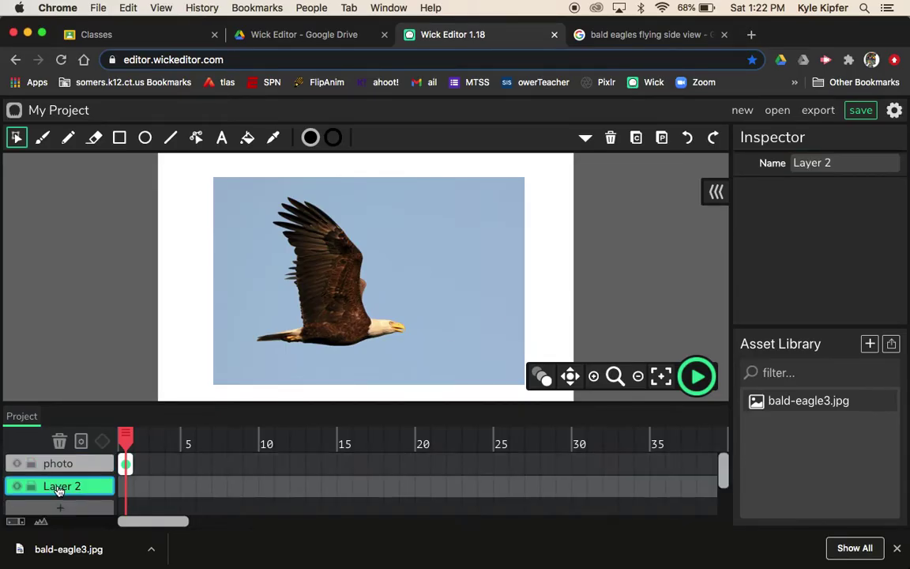
click(841, 163)
text(birdclip)
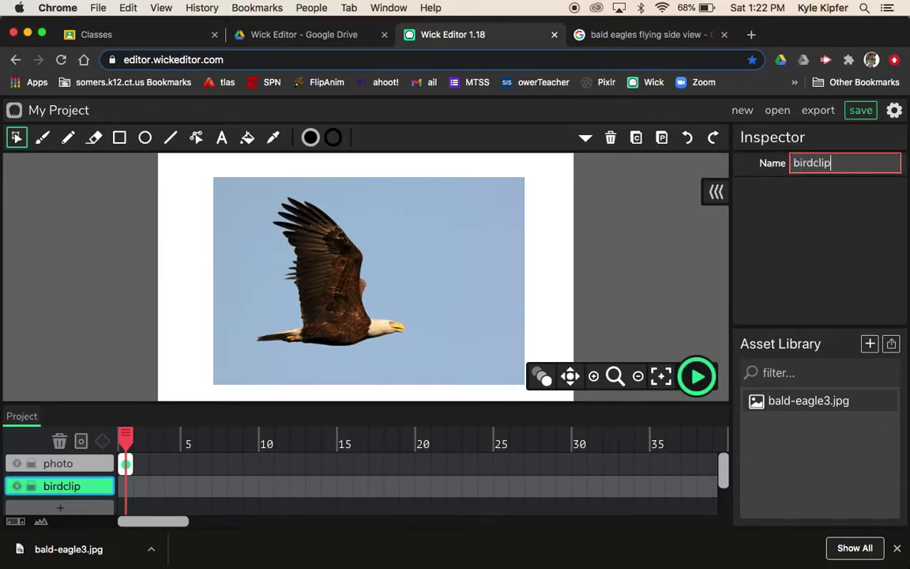
drag(68, 492, 70, 462)
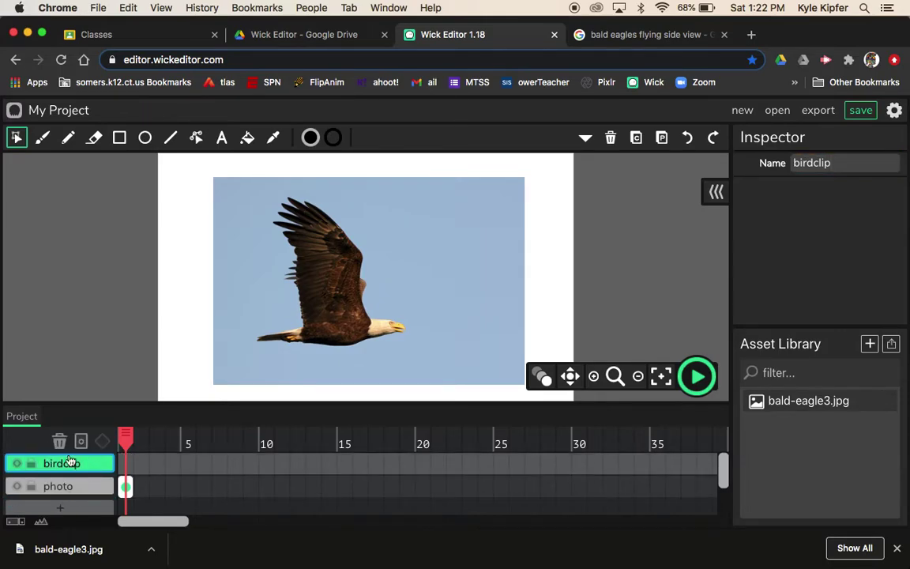
Lock the photo layer and set up the Pencil with a stroke width of 4 on the birdclip layer
click(35, 492)
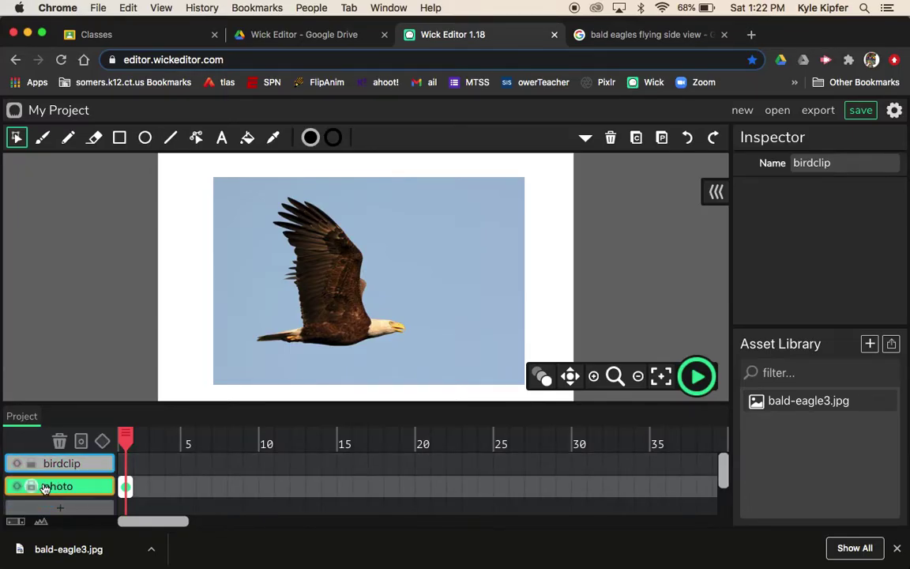
click(68, 140)
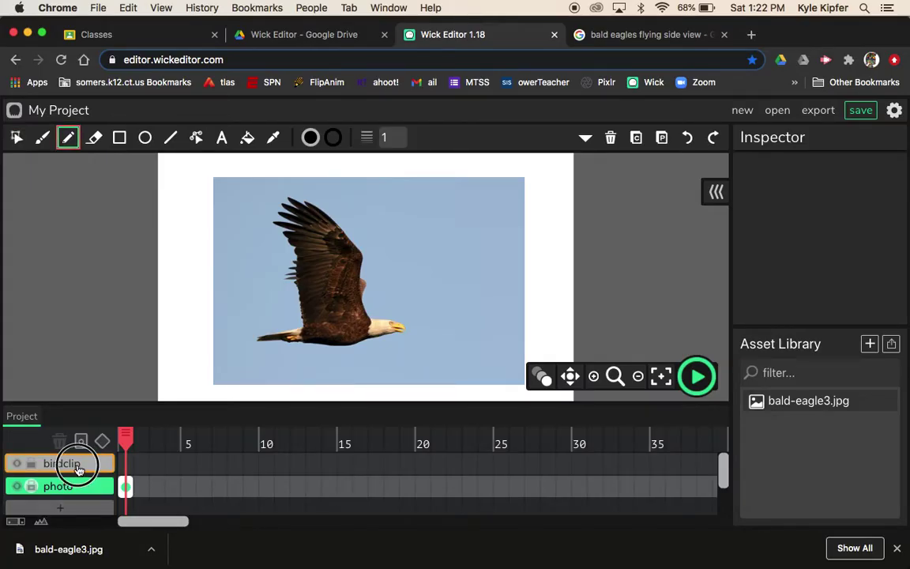
click(78, 469)
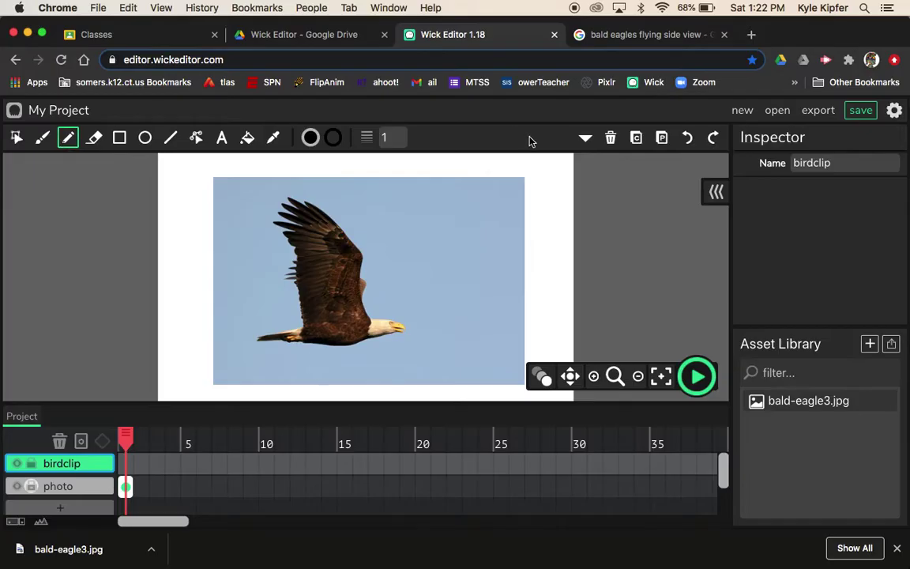
click(392, 139)
text(4)
Trace the eagle's wing, feathers, tail, body, head, beak and eye with the Pencil on the birdclip layer
click(616, 376)
click(339, 282)
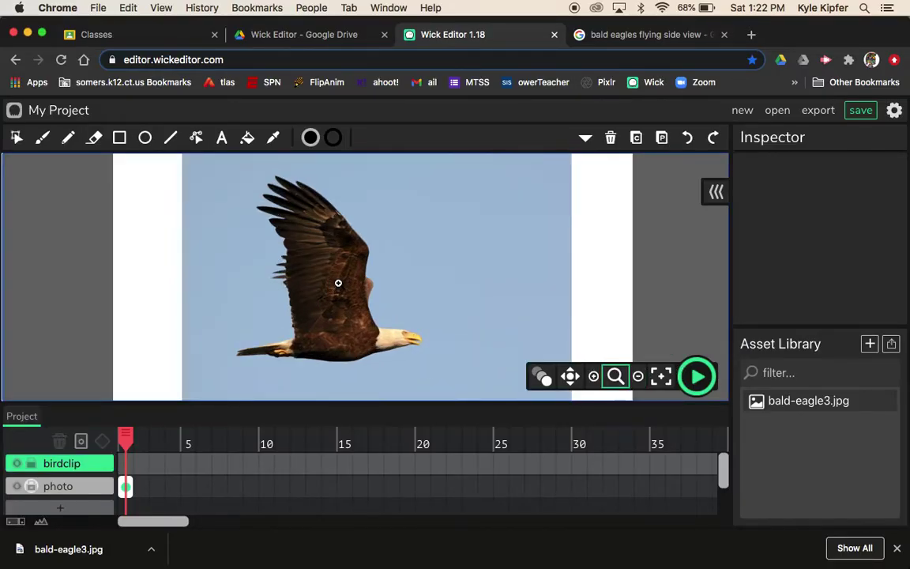
click(338, 283)
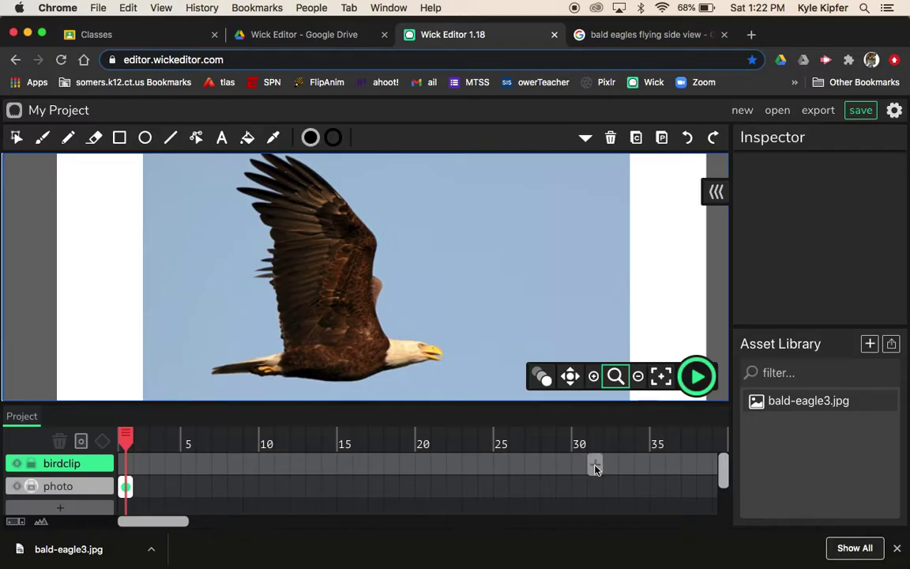
click(571, 377)
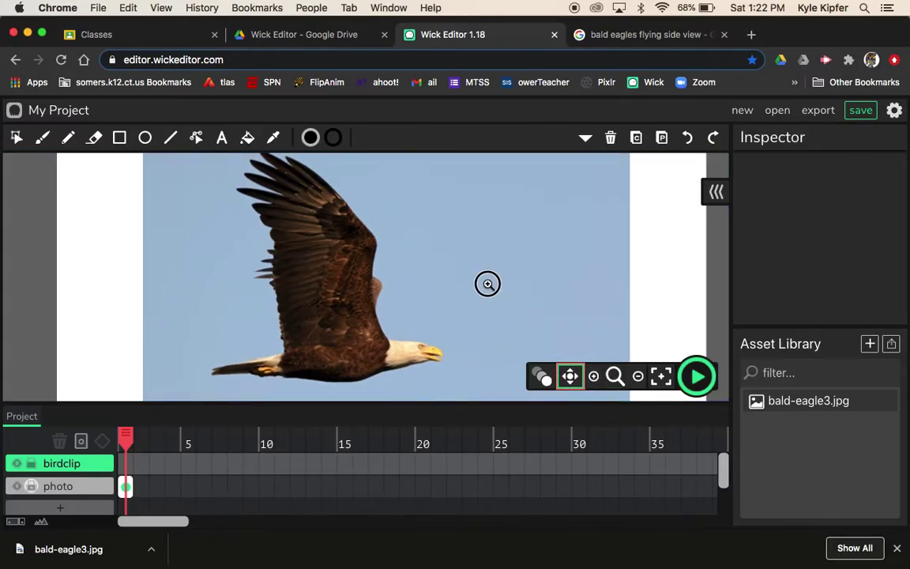
drag(488, 282, 490, 291)
click(68, 139)
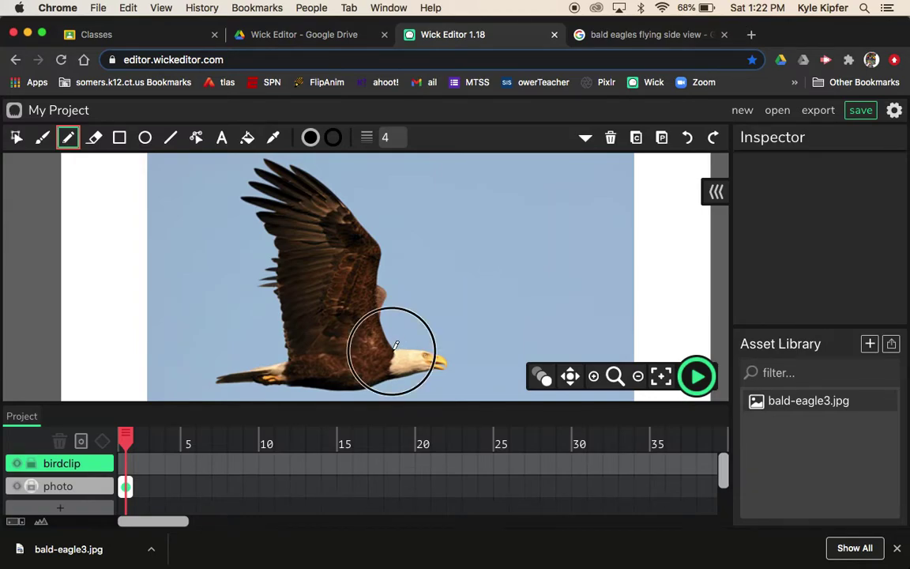
drag(385, 312, 385, 238)
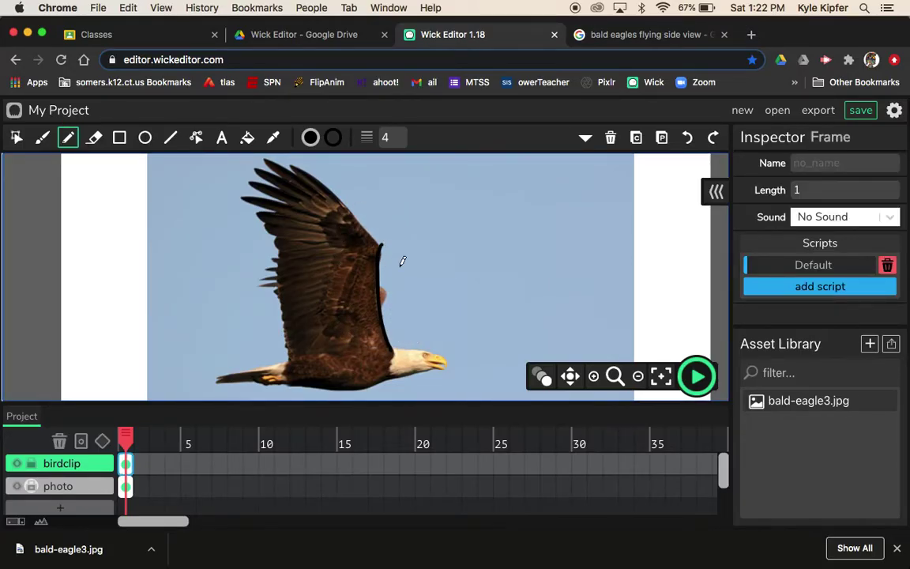
key(super+z)
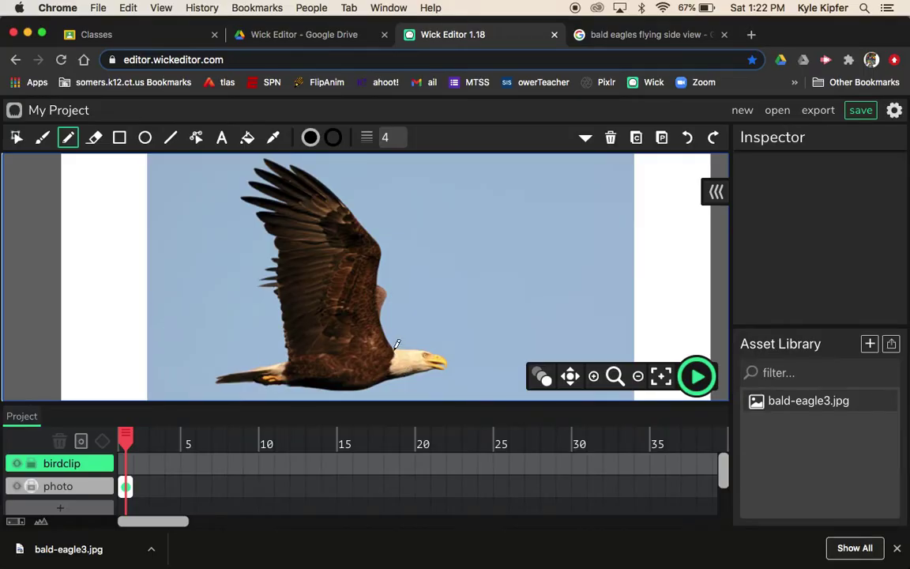
click(383, 316)
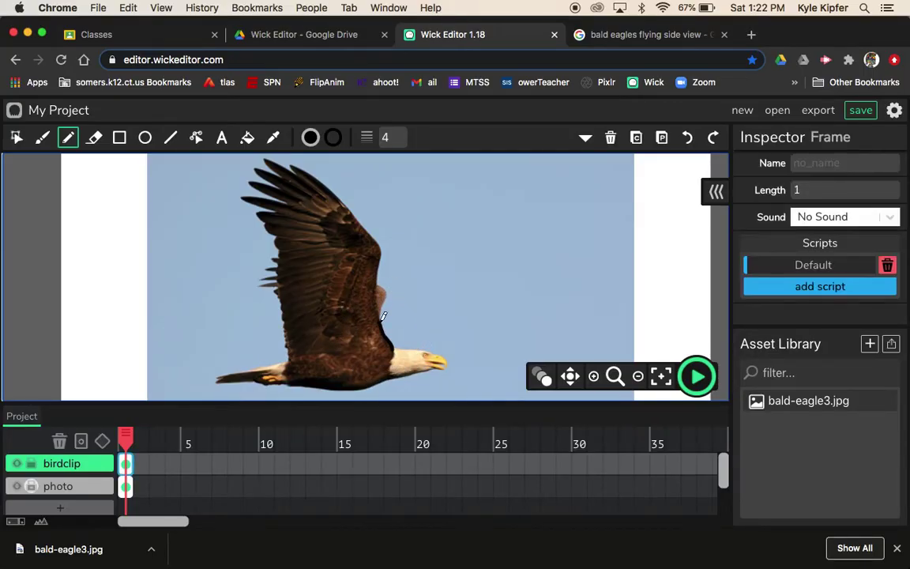
mouse_move(384, 256)
mouse_down()
mouse_move(312, 159)
mouse_move(264, 162)
mouse_move(310, 194)
mouse_move(254, 169)
mouse_move(293, 193)
mouse_move(247, 178)
mouse_move(311, 205)
mouse_move(234, 201)
mouse_move(282, 207)
mouse_move(262, 220)
mouse_move(287, 218)
mouse_move(264, 230)
mouse_move(289, 237)
mouse_move(274, 234)
mouse_move(288, 248)
mouse_move(267, 261)
mouse_move(280, 266)
mouse_move(263, 272)
mouse_move(282, 275)
mouse_move(262, 276)
mouse_move(281, 294)
mouse_move(283, 350)
mouse_move(267, 364)
mouse_move(211, 374)
mouse_move(288, 375)
mouse_move(284, 365)
mouse_move(259, 376)
mouse_move(280, 374)
mouse_up()
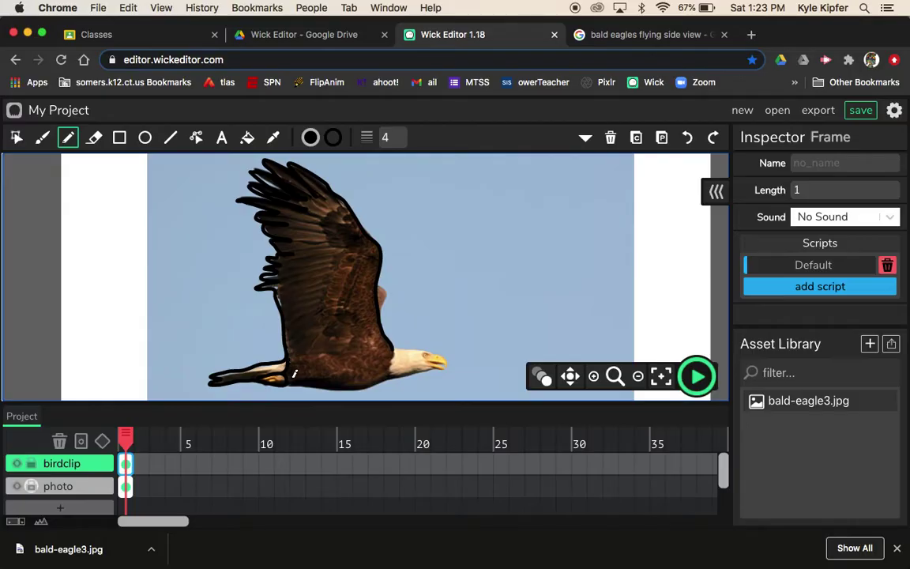
mouse_move(284, 382)
mouse_down()
mouse_move(353, 389)
mouse_move(394, 367)
mouse_move(396, 354)
mouse_move(418, 349)
mouse_move(447, 360)
mouse_move(396, 376)
mouse_move(403, 369)
mouse_up()
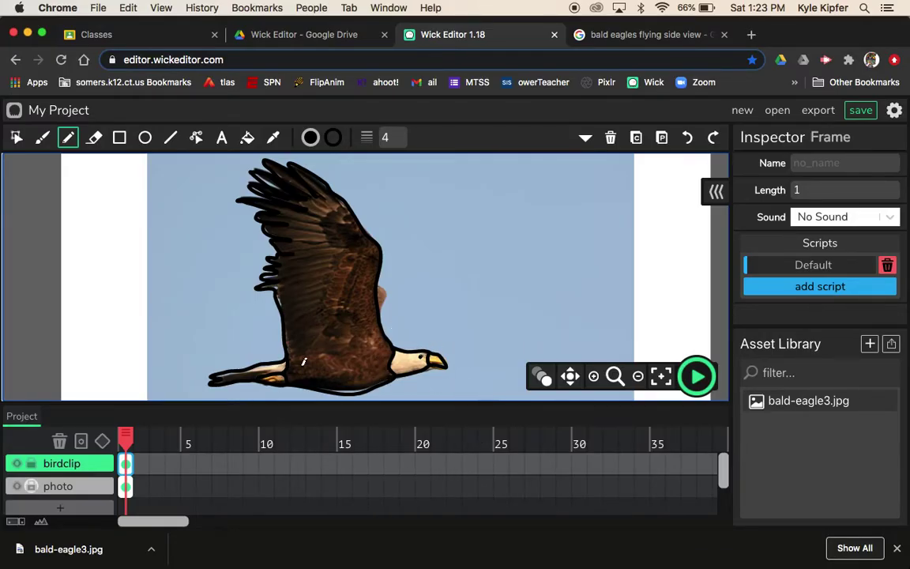
Hide the photo layer and smooth the top of the eagle's head outline with the Path Cursor
click(17, 487)
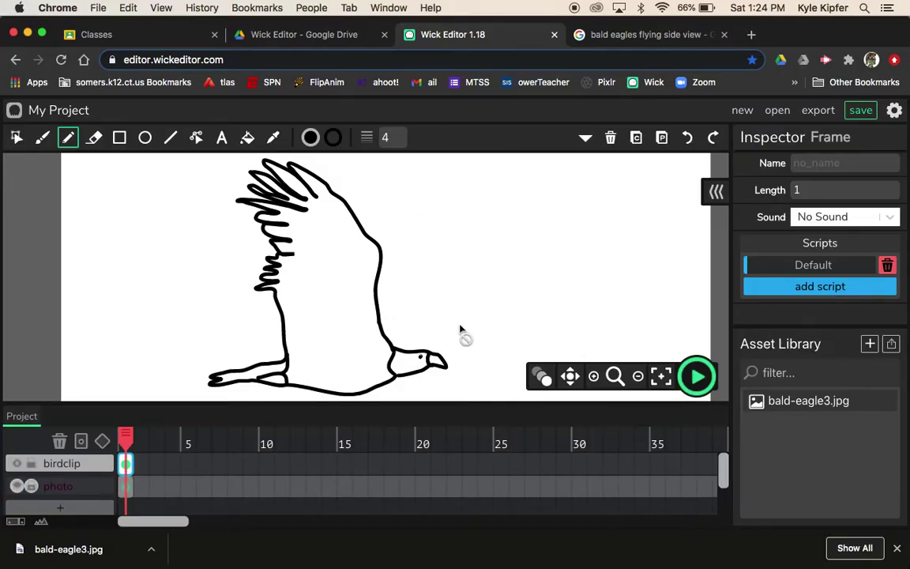
click(197, 139)
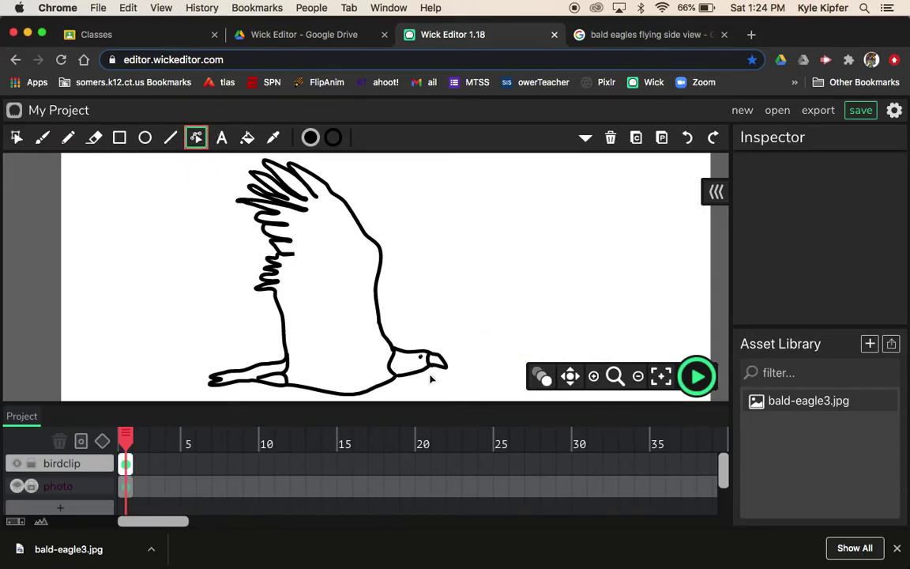
click(411, 357)
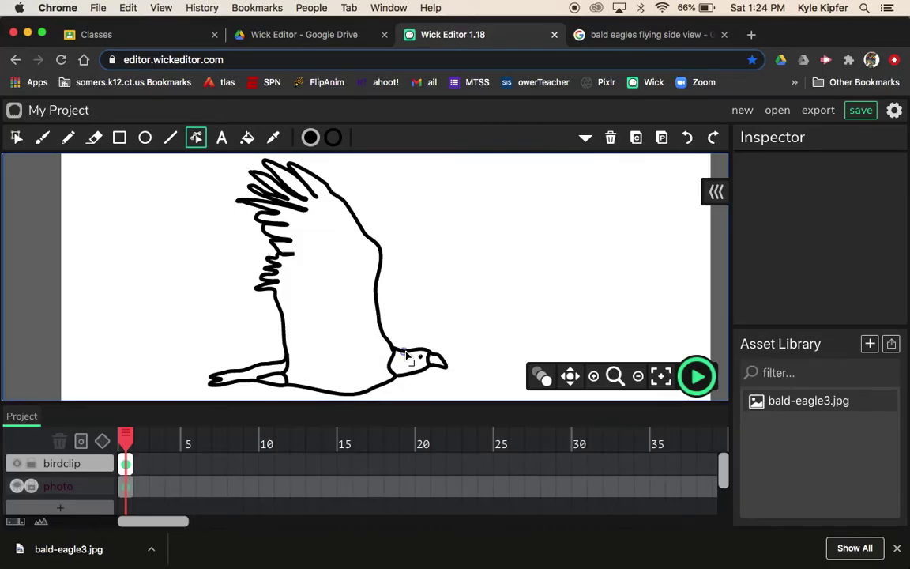
click(403, 357)
Adjust the outlines of the eagle's upper wing feathers and tail with the Path Cursor
click(271, 179)
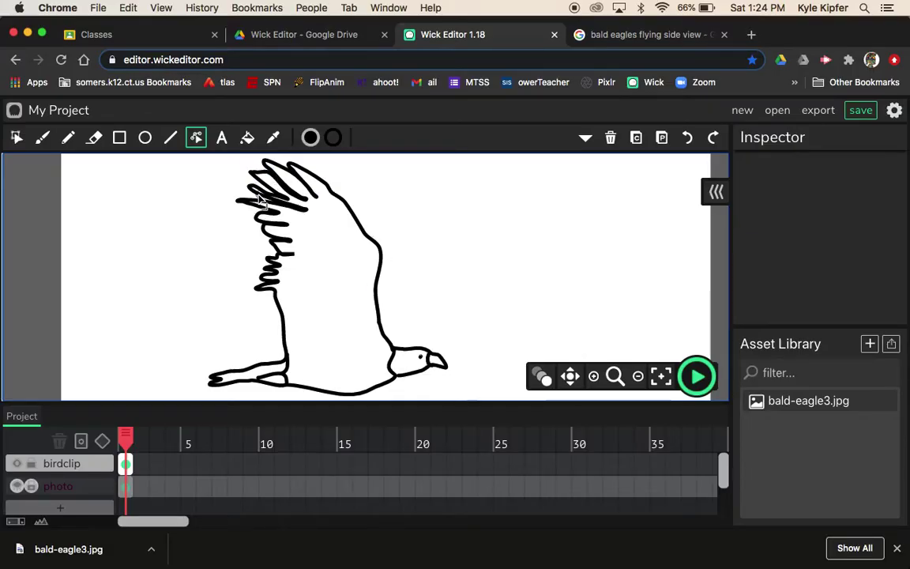
click(267, 193)
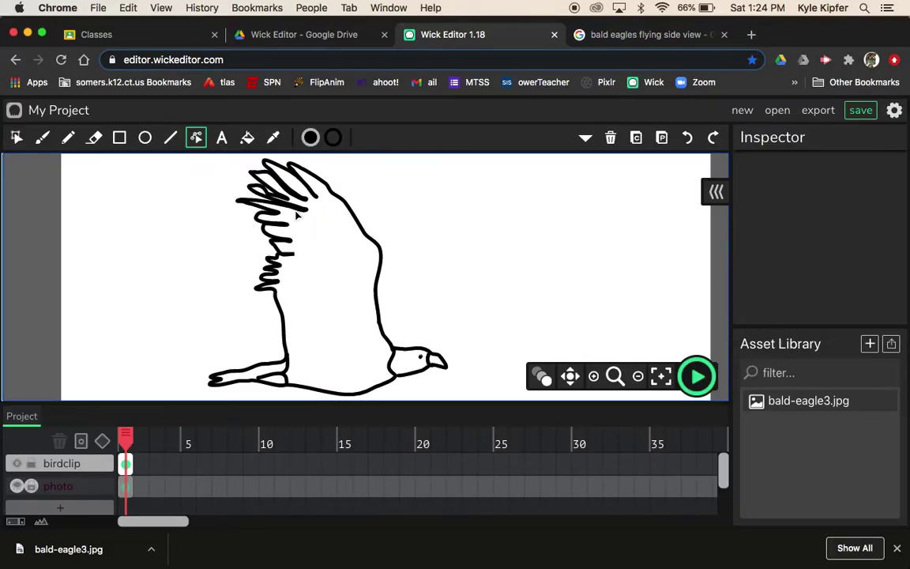
click(268, 191)
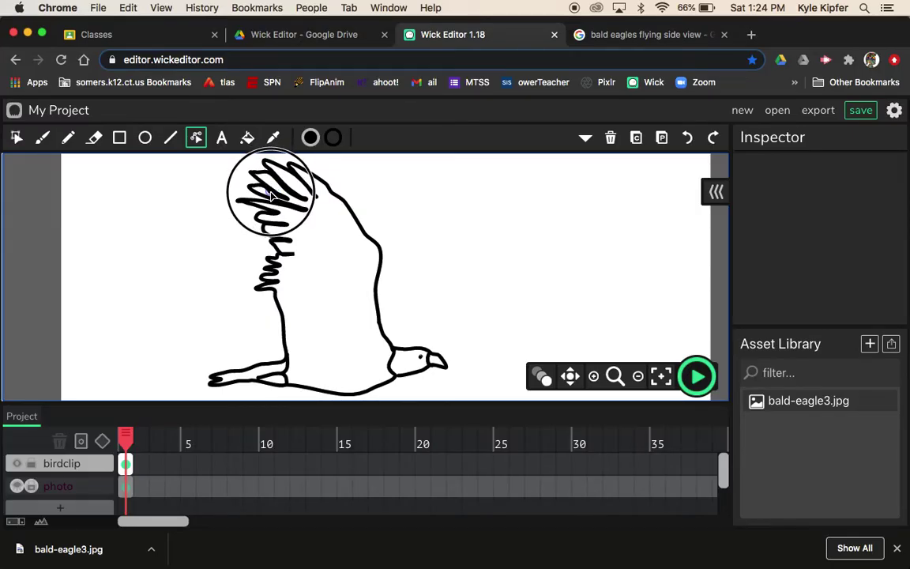
click(258, 212)
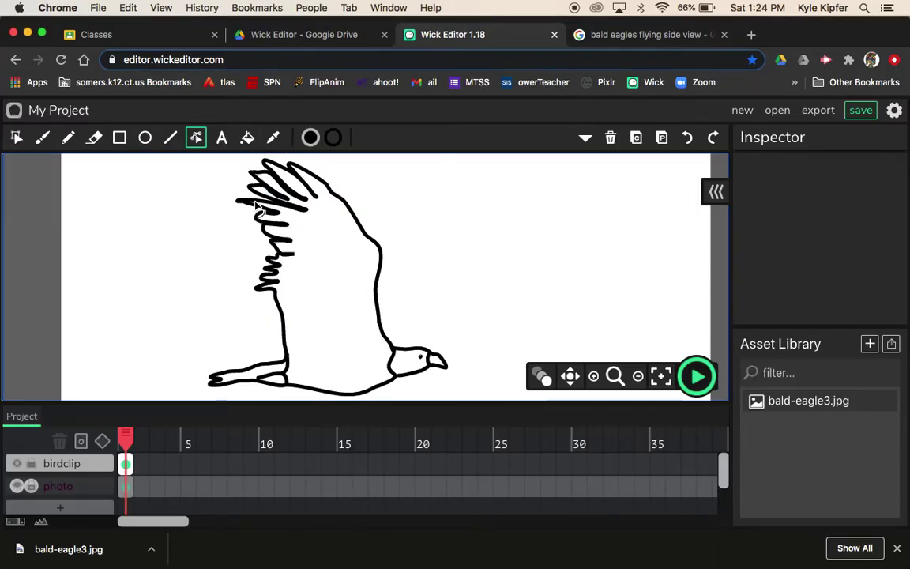
click(256, 204)
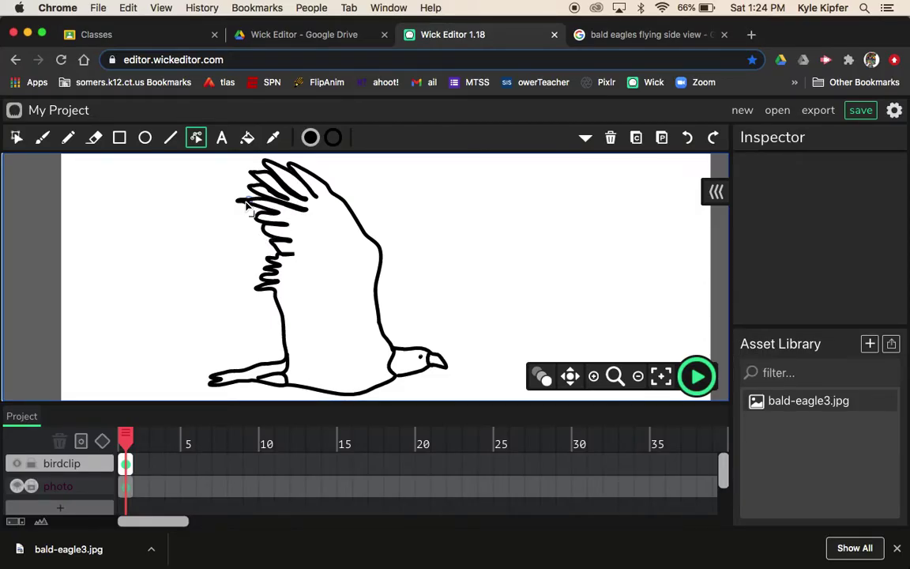
click(245, 190)
click(261, 381)
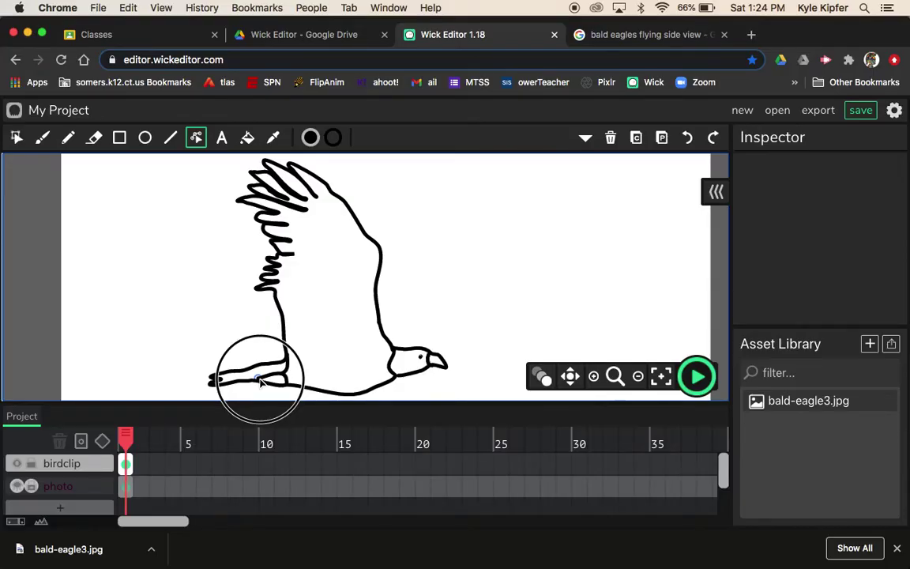
click(243, 371)
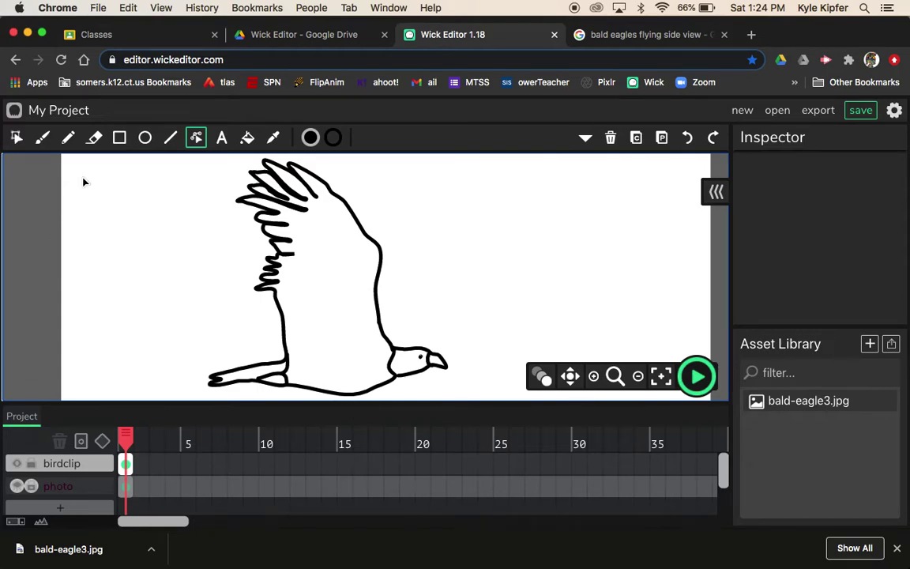
Fill the eagle's body and wing on the birdclip layer with brown 624B1B using the Fill Bucket
click(638, 377)
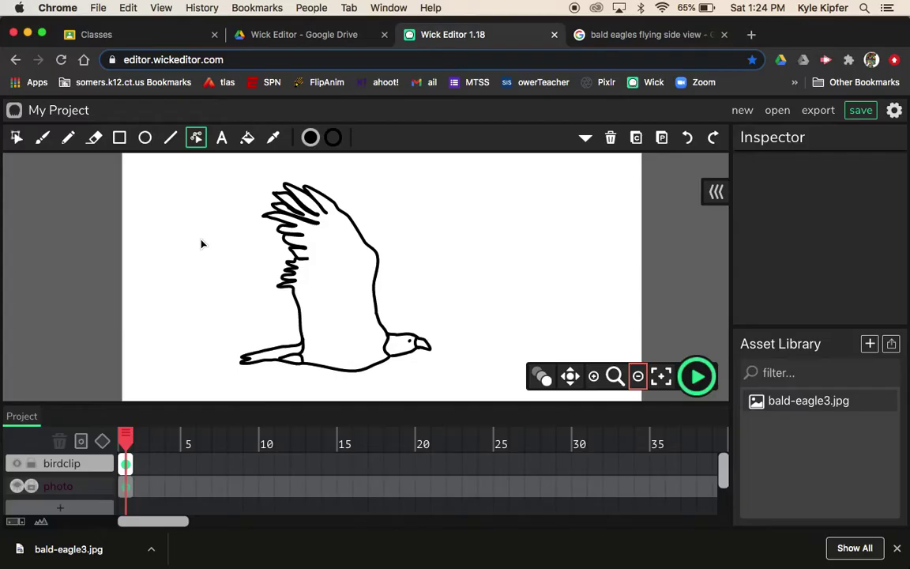
click(247, 140)
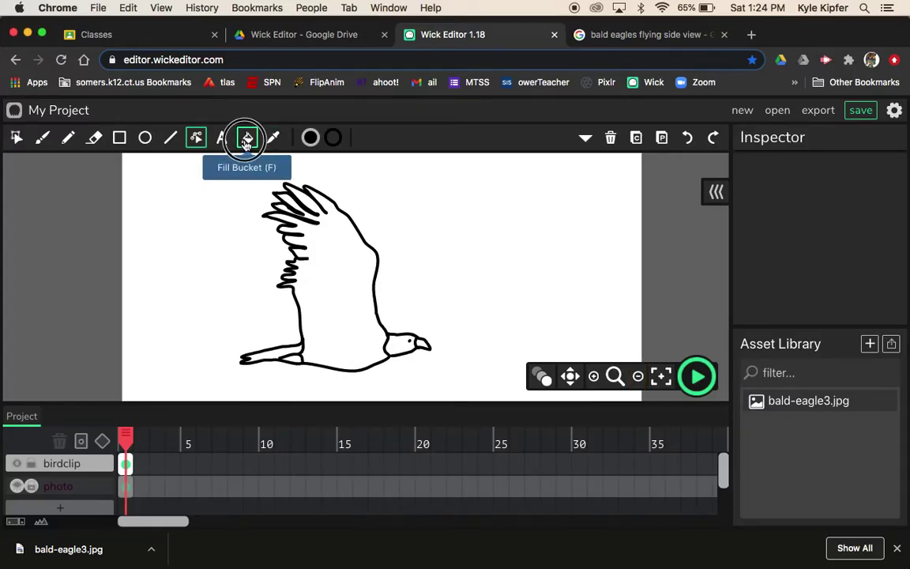
click(310, 139)
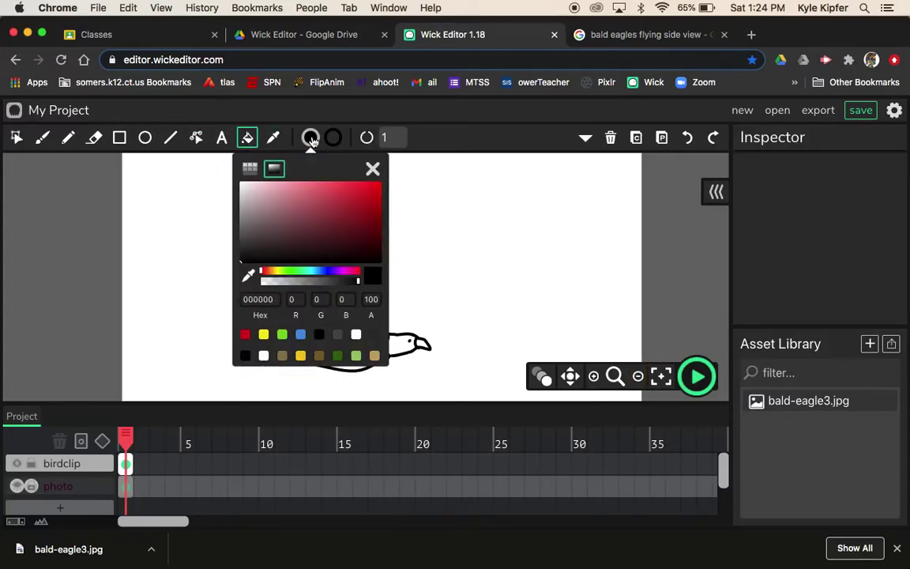
click(273, 273)
click(342, 233)
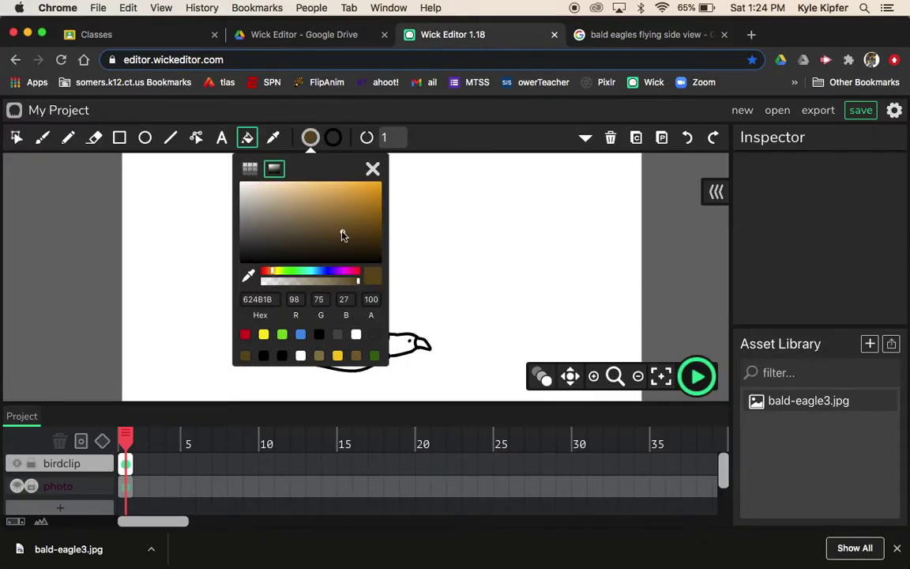
click(440, 268)
click(349, 309)
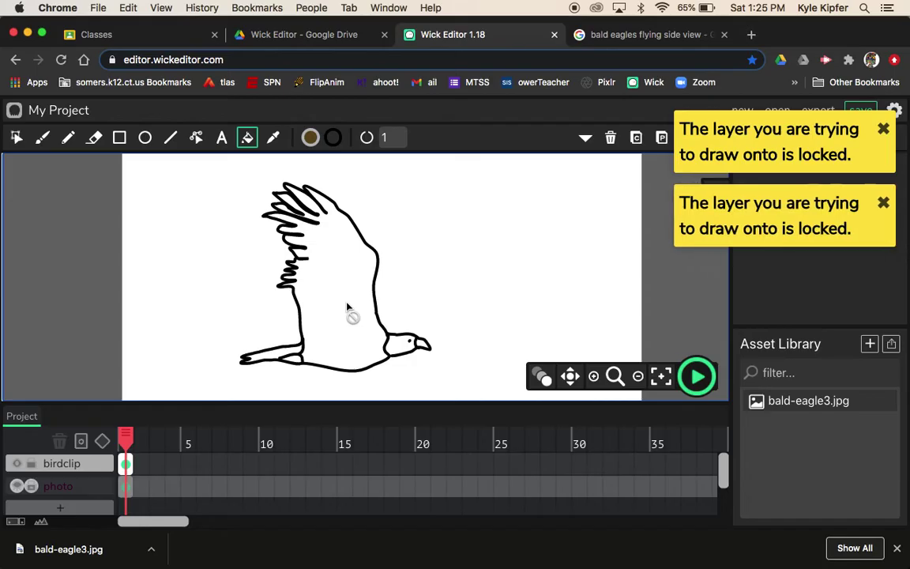
click(69, 471)
click(68, 473)
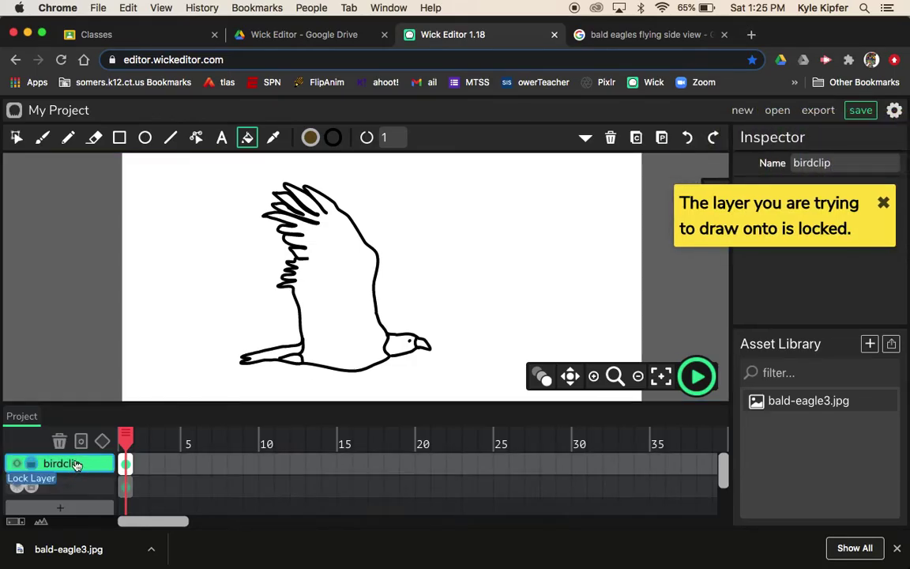
click(341, 310)
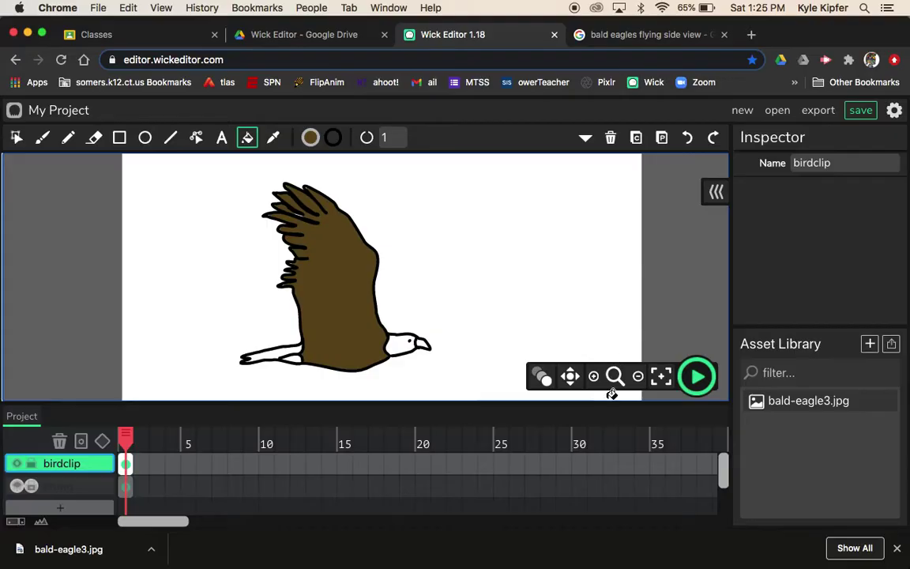
Try to fill the small white gap between the upper wing feathers with the same brown
click(592, 376)
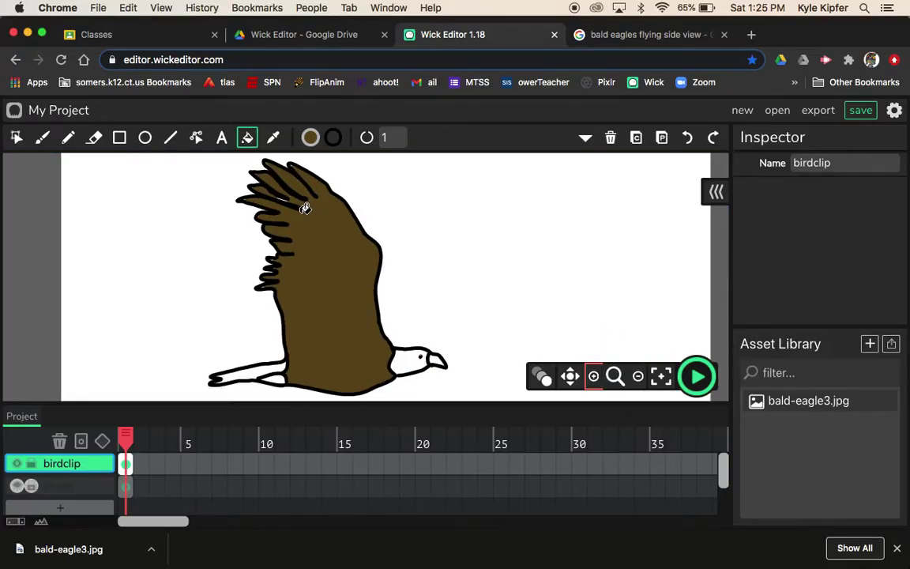
click(594, 378)
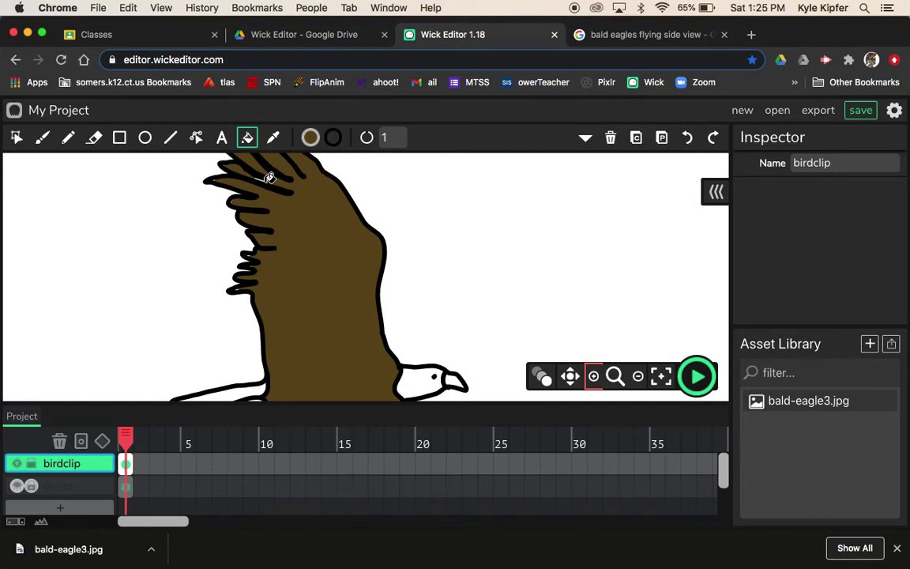
click(615, 377)
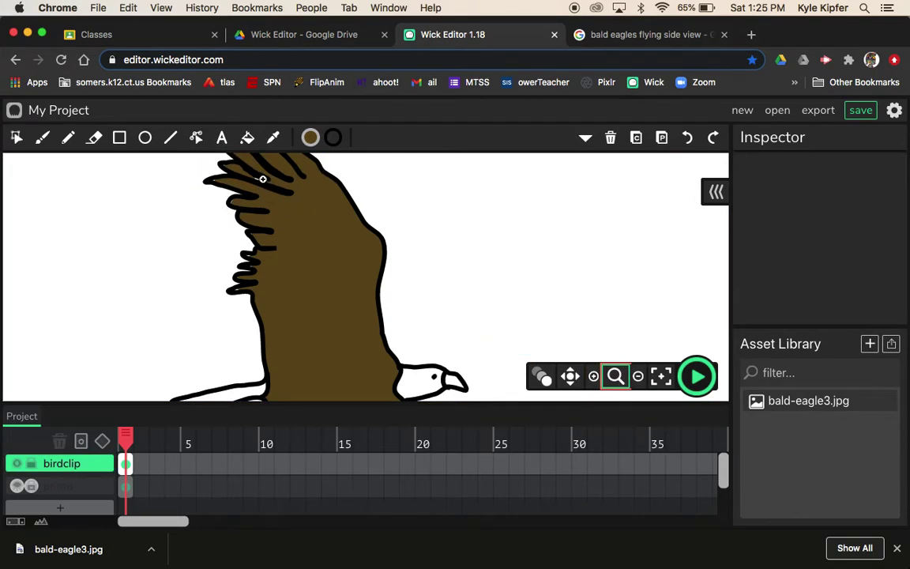
scroll(262, 179, up, 10)
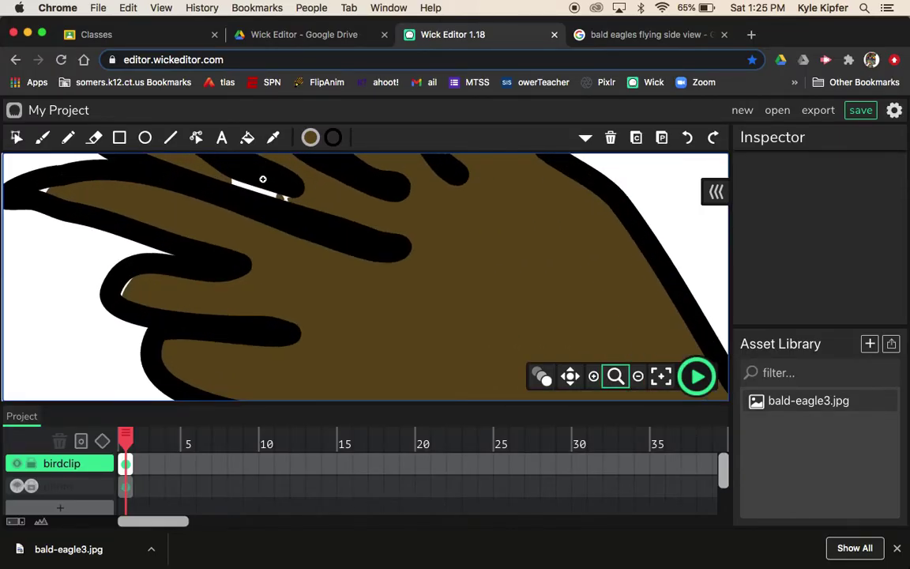
click(247, 138)
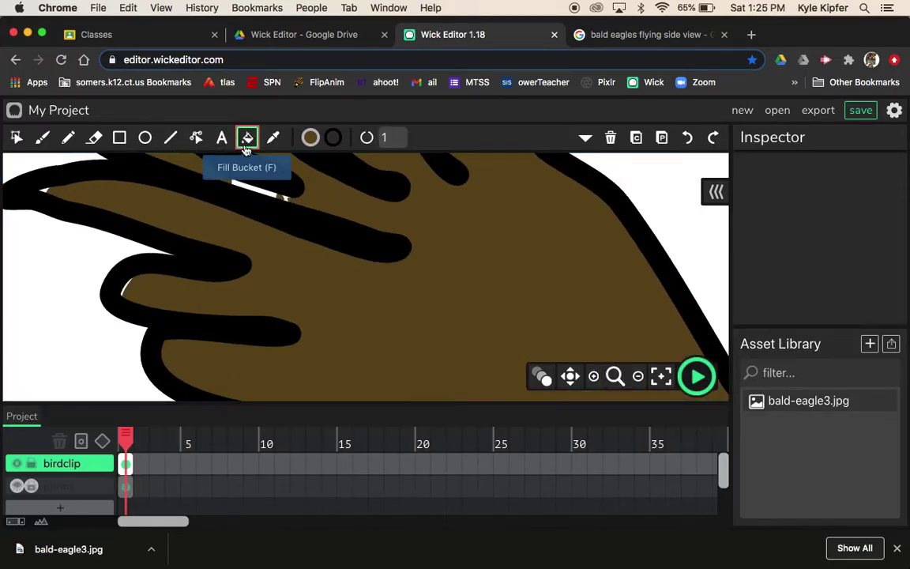
click(265, 188)
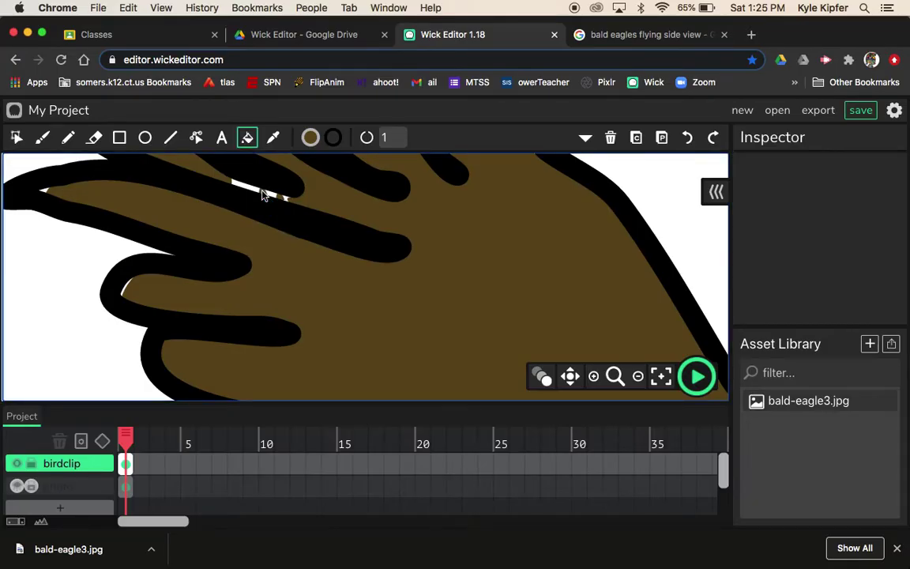
click(247, 188)
click(241, 187)
click(263, 181)
Fill the eagle's beak and foot with yellow F8C61C using the Fill Bucket
click(638, 376)
click(639, 376)
click(639, 376)
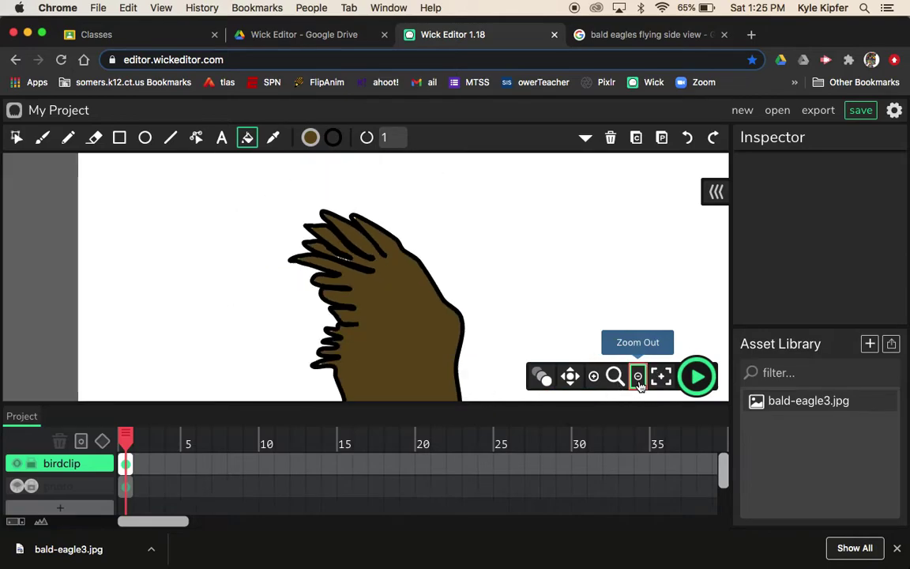
click(639, 377)
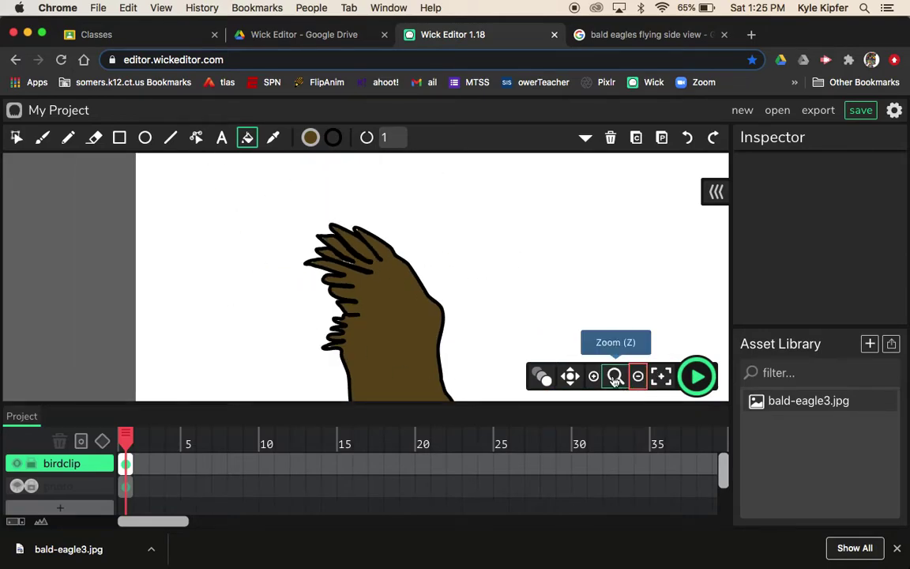
click(570, 376)
drag(491, 366, 468, 303)
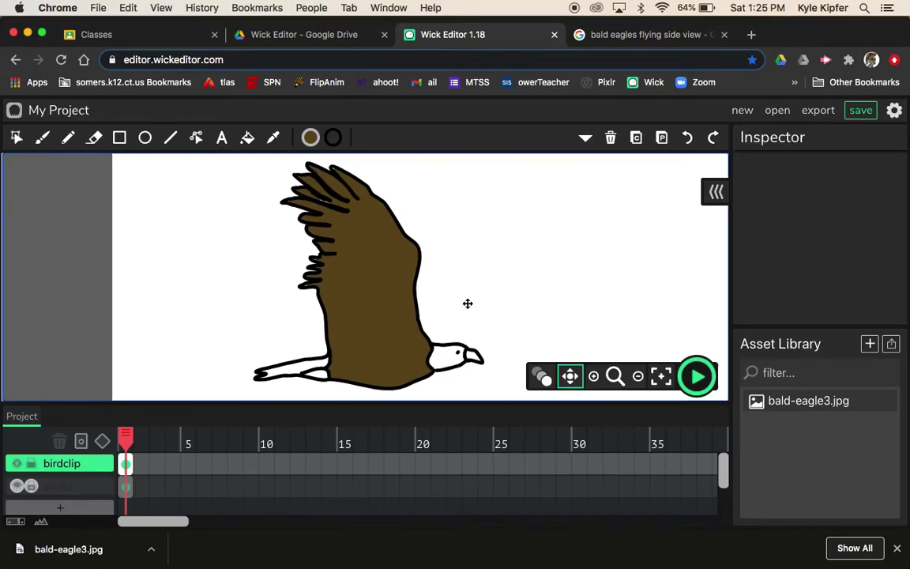
click(639, 378)
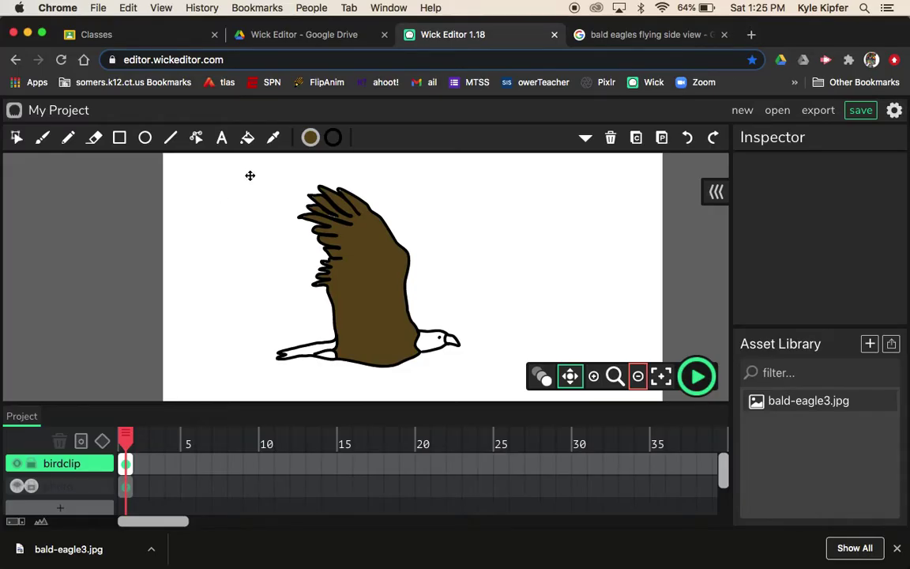
click(312, 138)
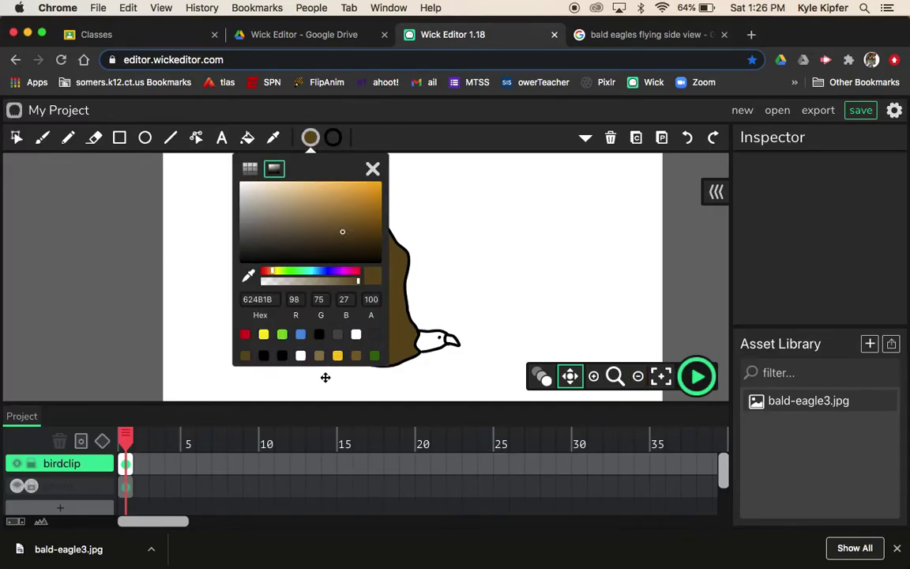
click(338, 356)
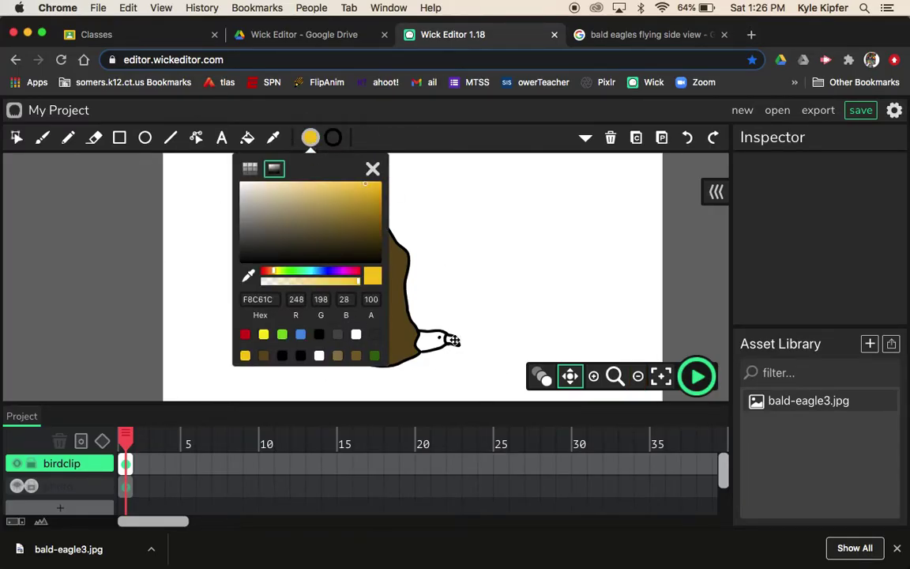
click(247, 138)
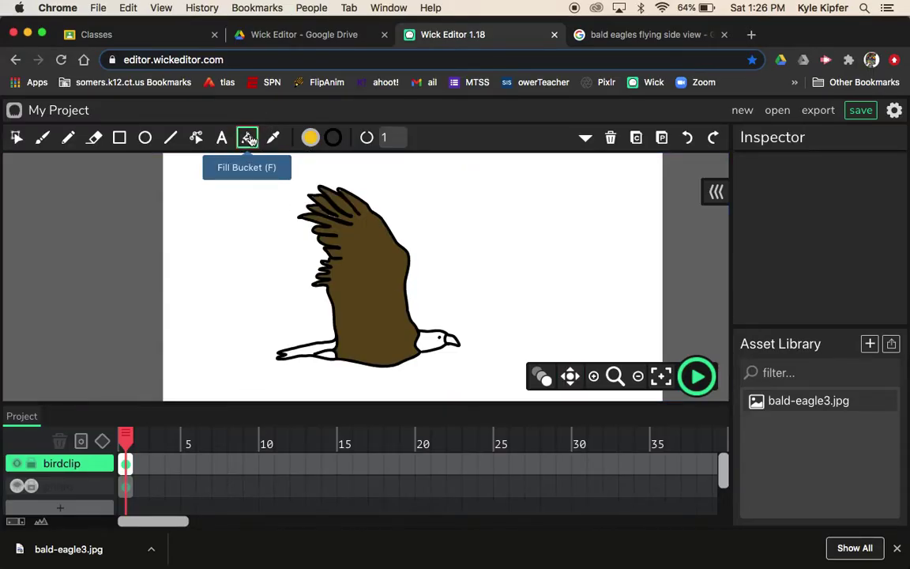
click(455, 340)
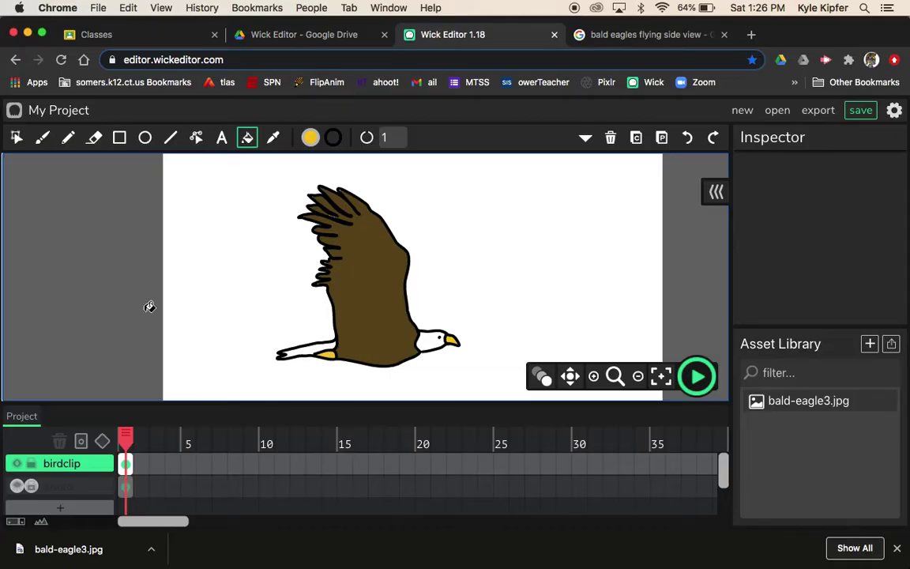
Fill the eagle's head with white FFFFFF and switch to the Cursor tool
click(310, 138)
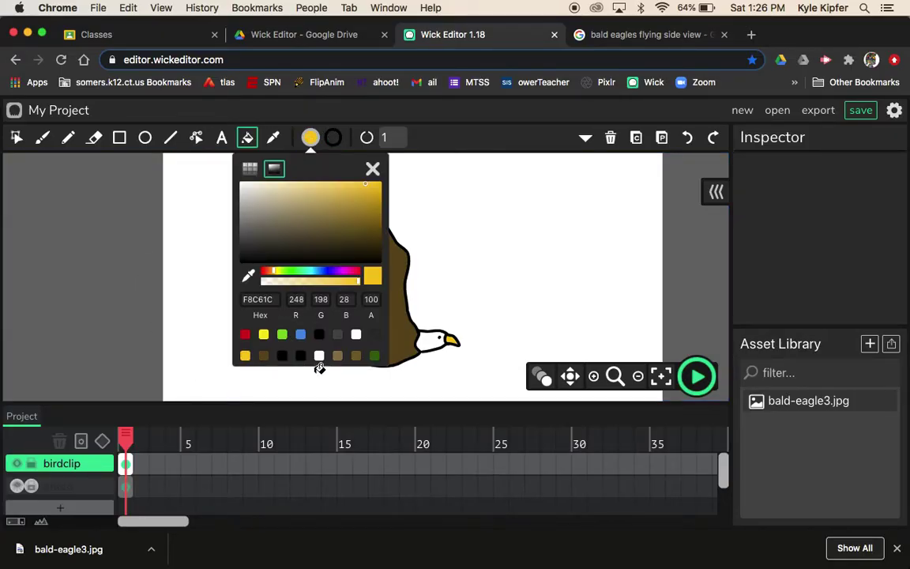
click(320, 357)
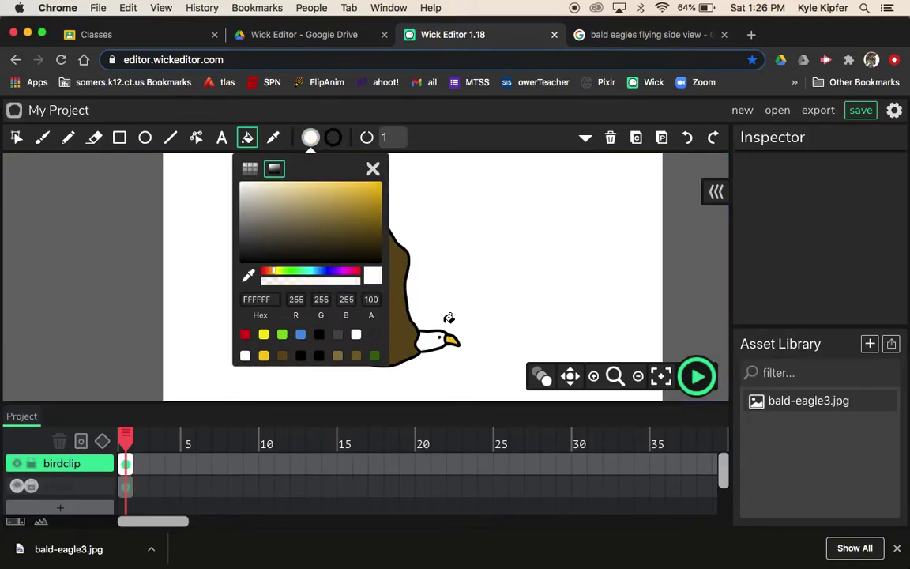
click(433, 341)
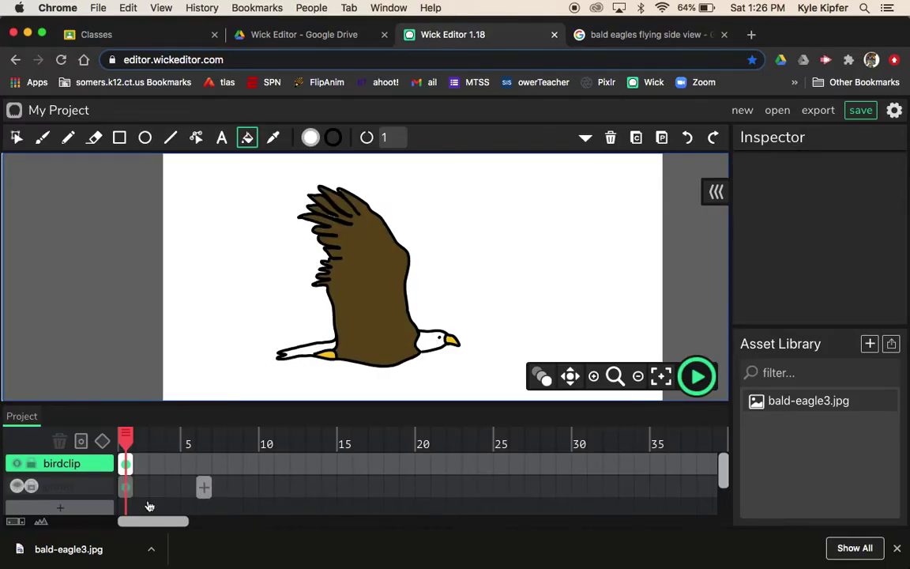
click(16, 138)
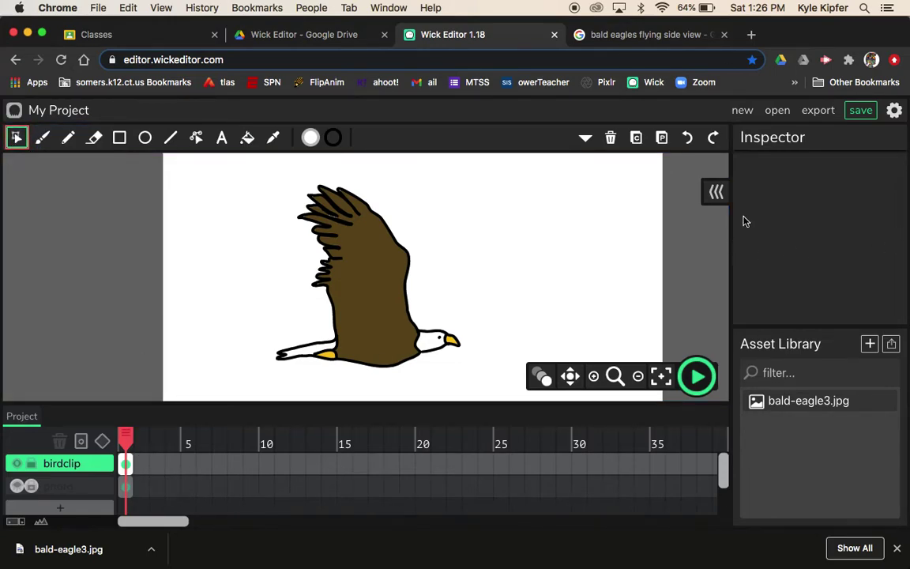
Select all the eagle artwork, convert it into a clip, and open the clip's own timeline
drag(217, 174, 502, 382)
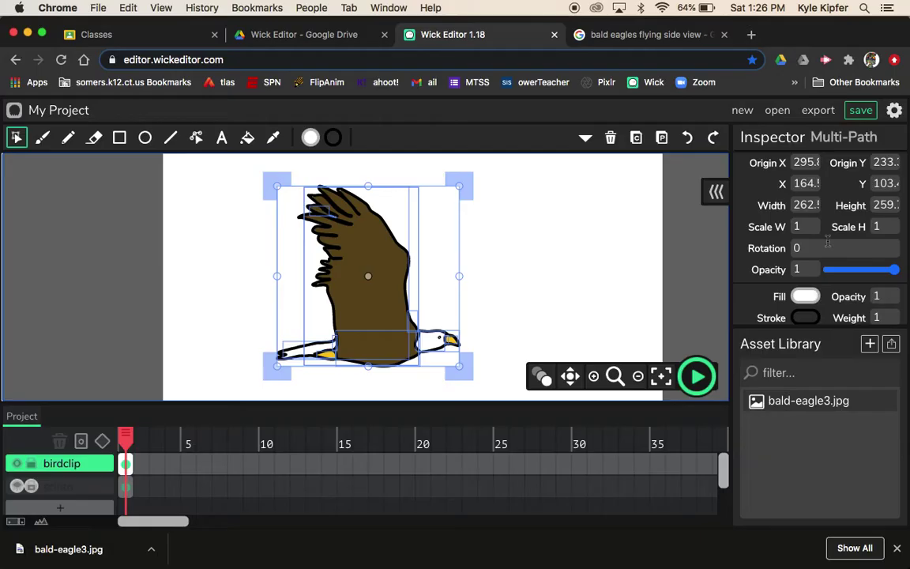
scroll(828, 241, down, 2)
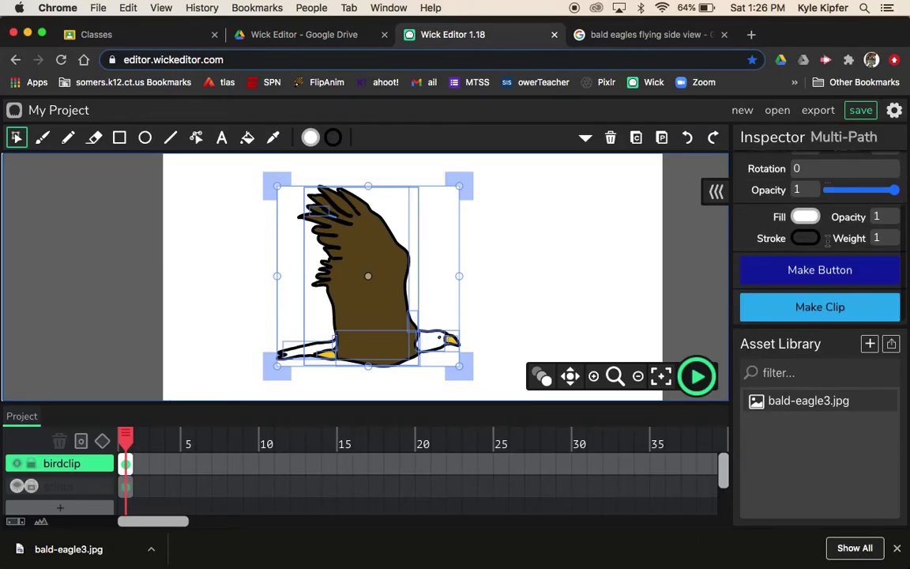
click(836, 315)
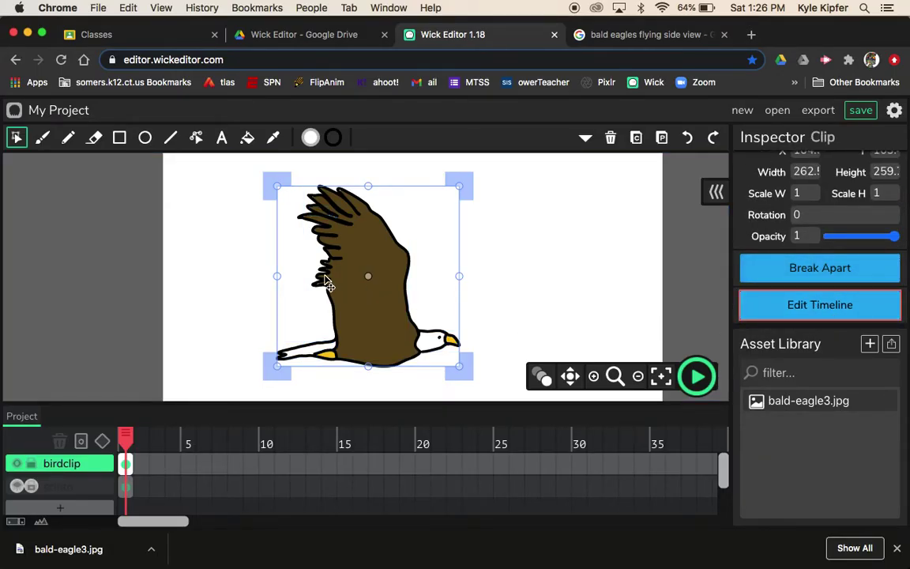
double_click(376, 326)
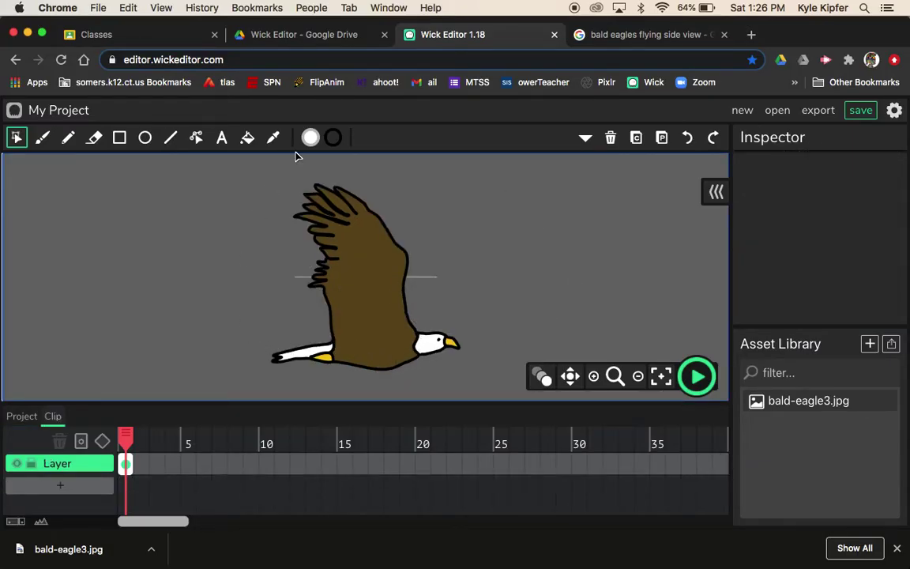
Add a second layer inside the clip and name it wing
click(97, 467)
click(78, 467)
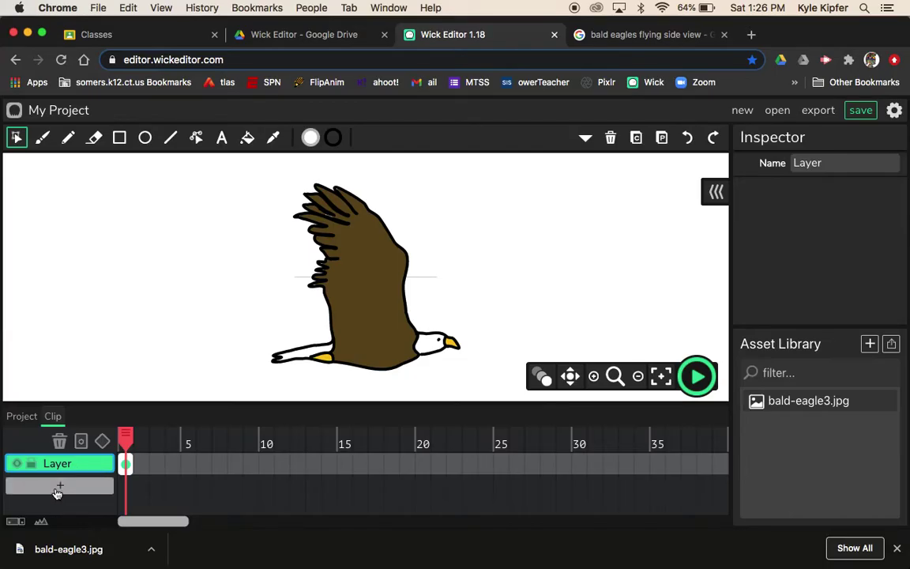
click(59, 490)
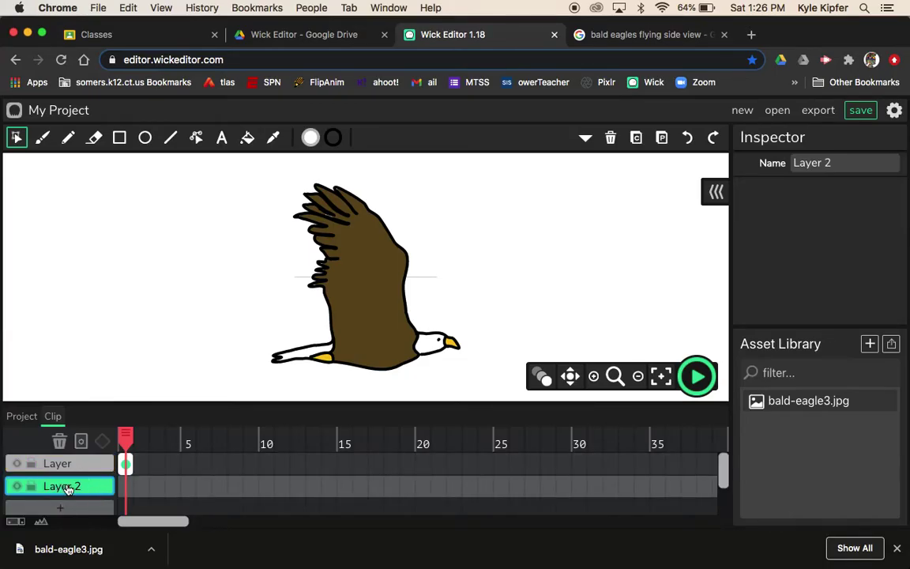
drag(841, 164, 725, 158)
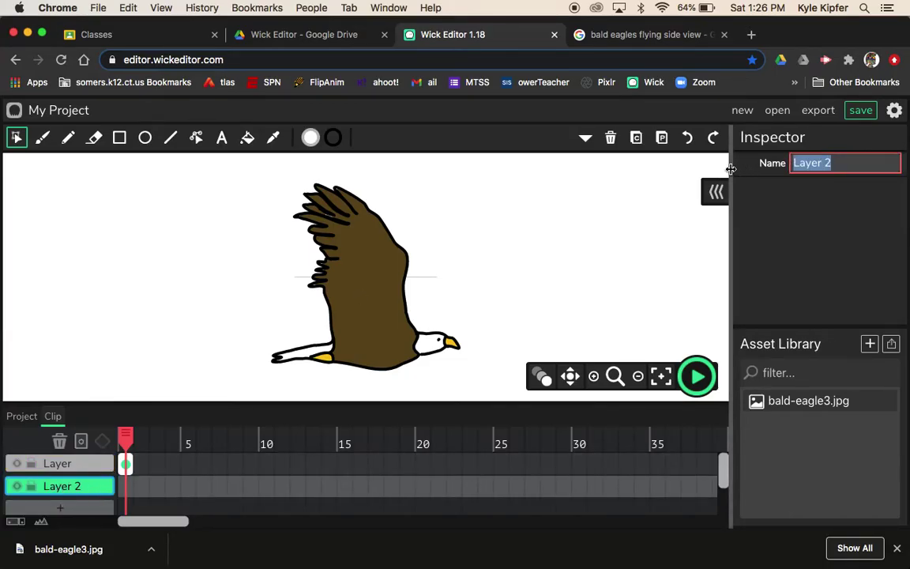
text(wing)
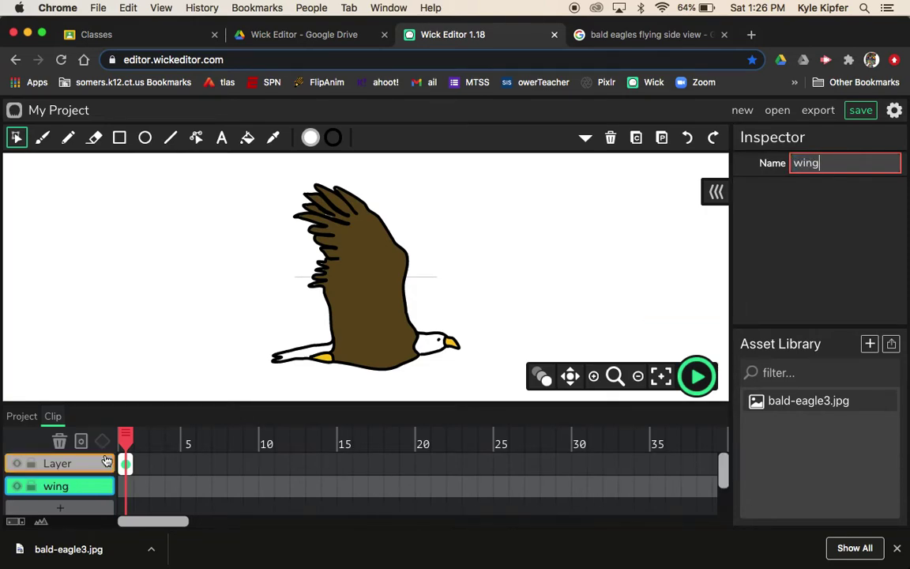
Move the wing layer above the original layer and rename the original layer bird
click(64, 468)
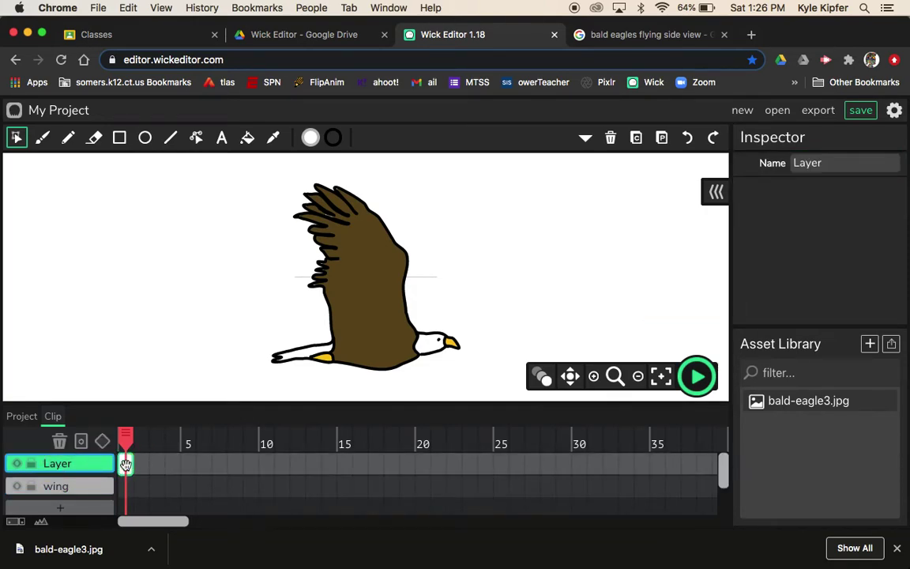
drag(77, 492, 80, 460)
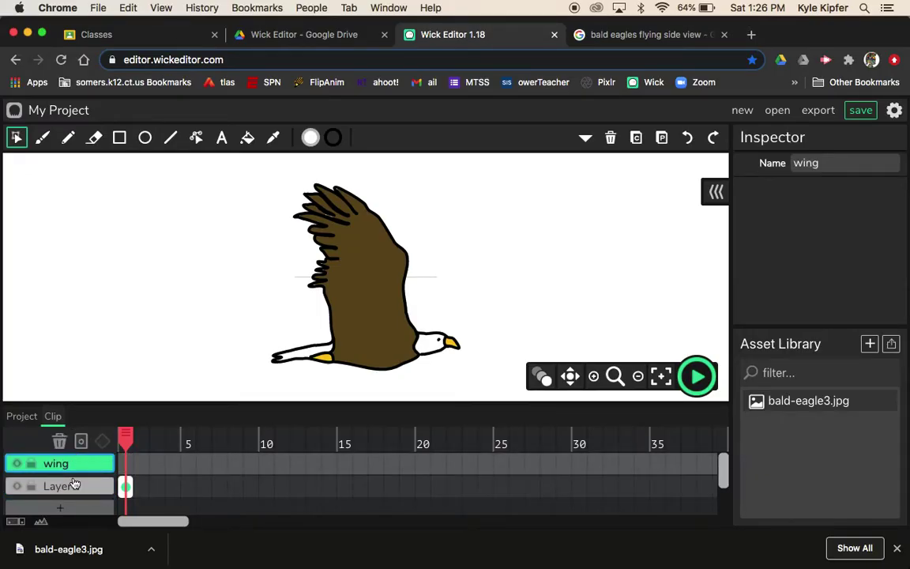
click(74, 482)
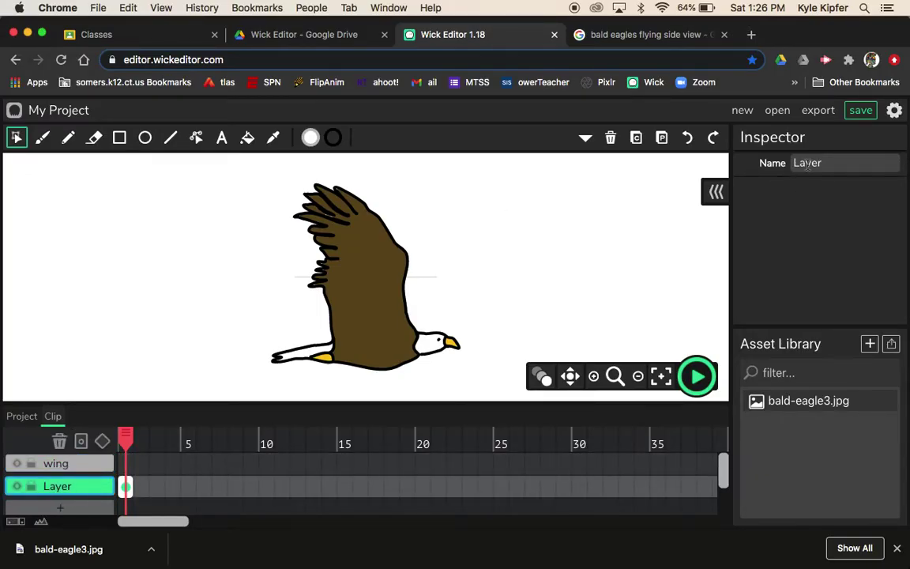
drag(837, 163, 711, 150)
text(bird)
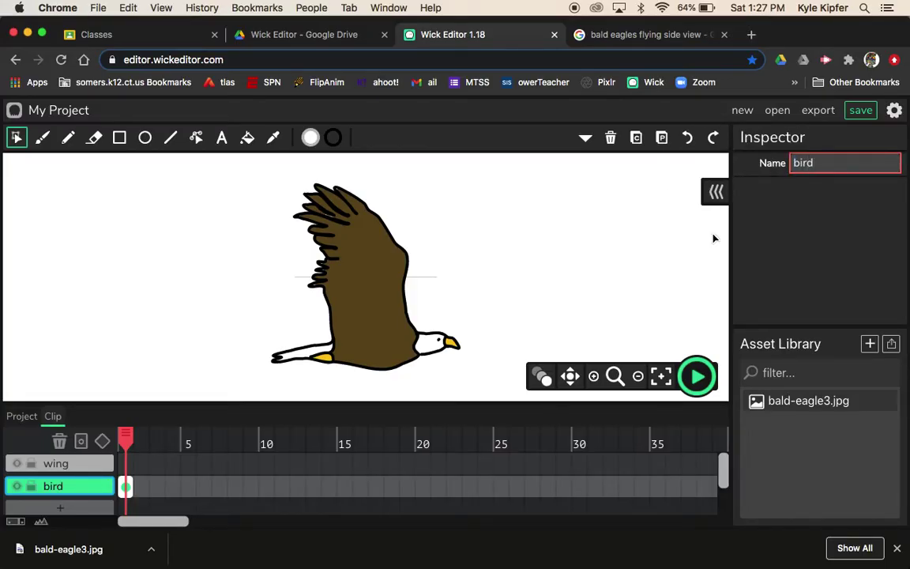
On the bird layer, erase a thin line across the base of the wing with the Eraser at size 2
click(89, 490)
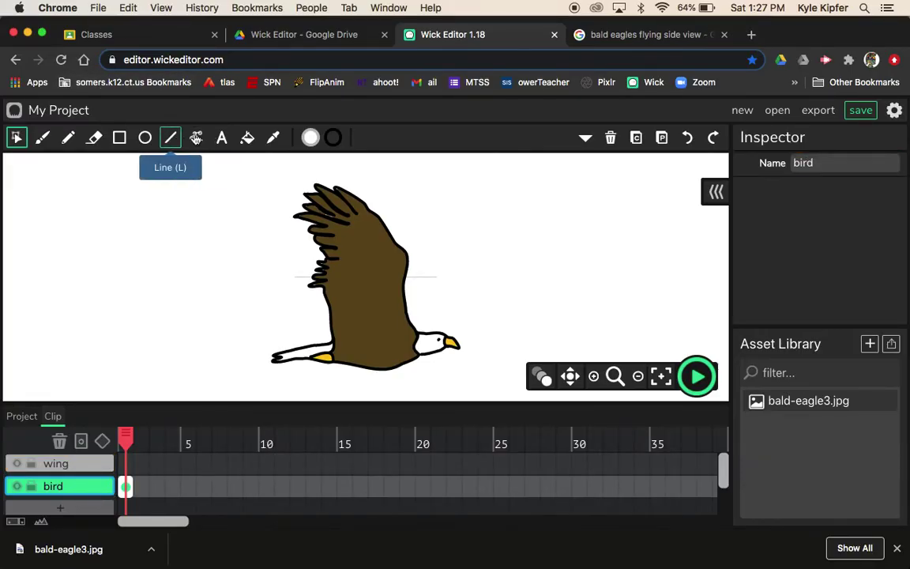
click(93, 138)
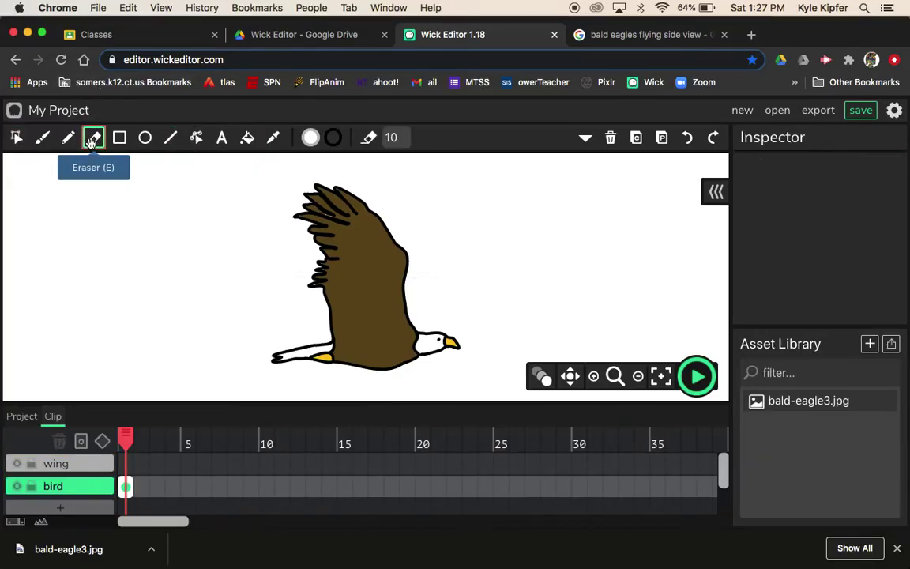
click(394, 138)
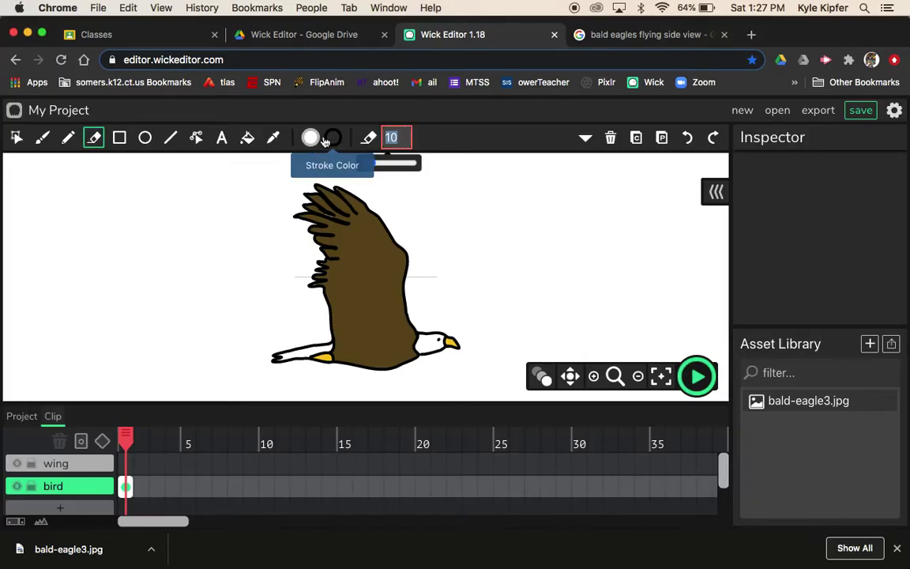
text(2)
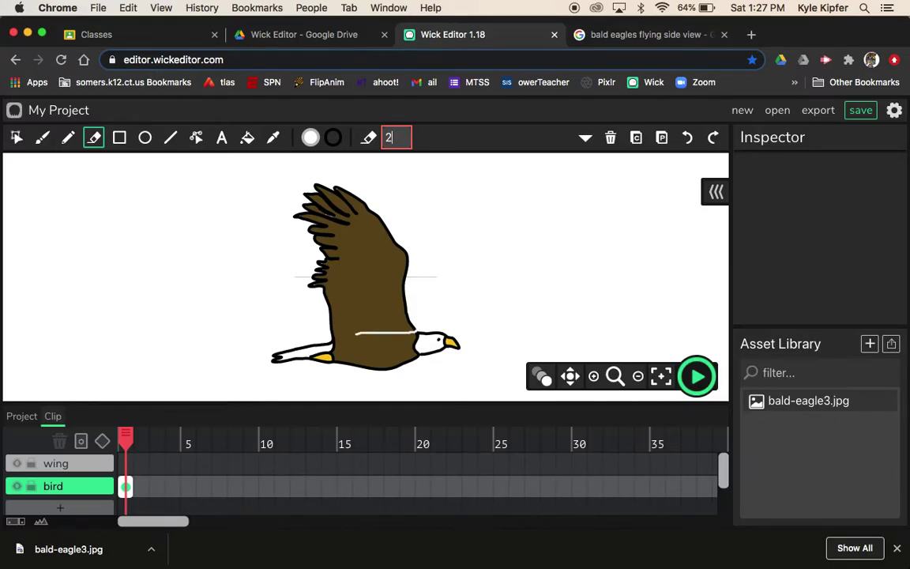
key(Return)
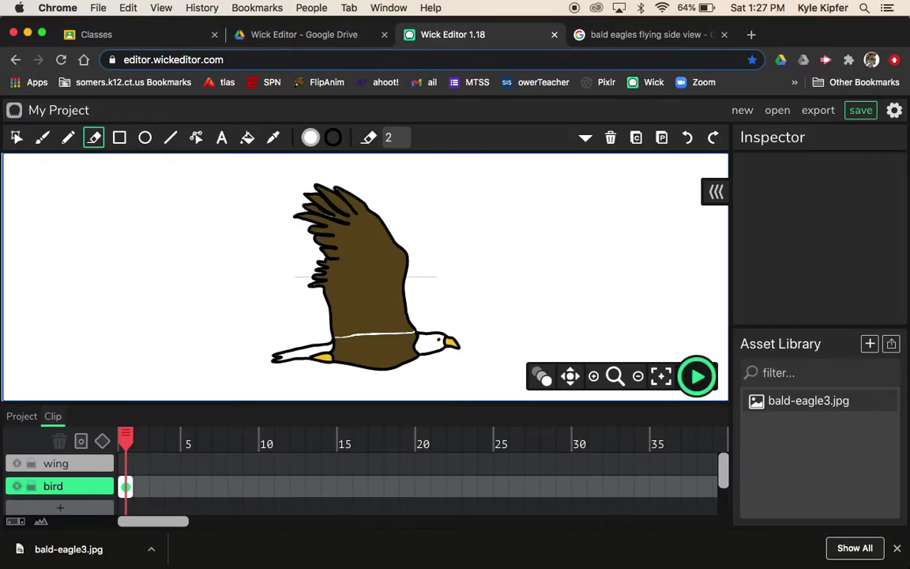
Try to cut through the black outline at the tail end of the erased line with the size 2 Eraser, and undo it
click(596, 379)
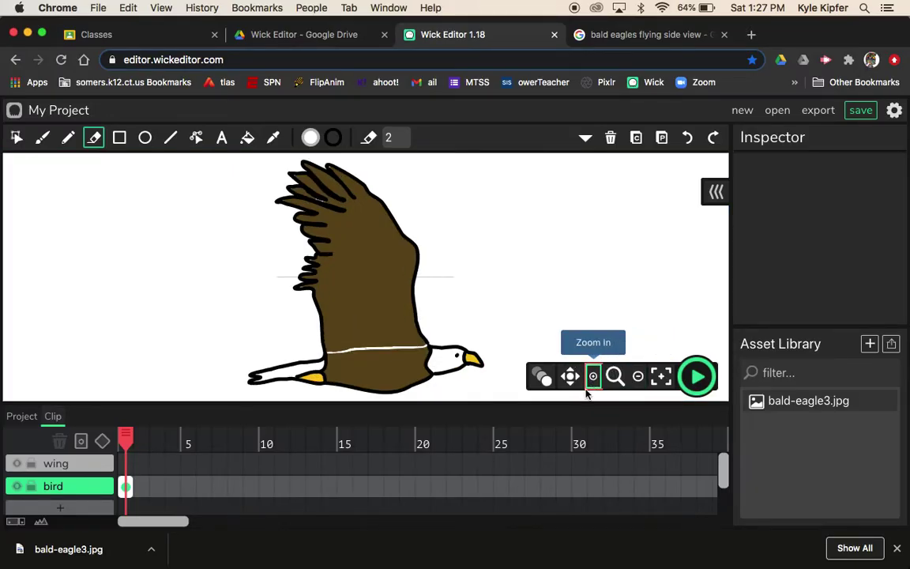
click(614, 377)
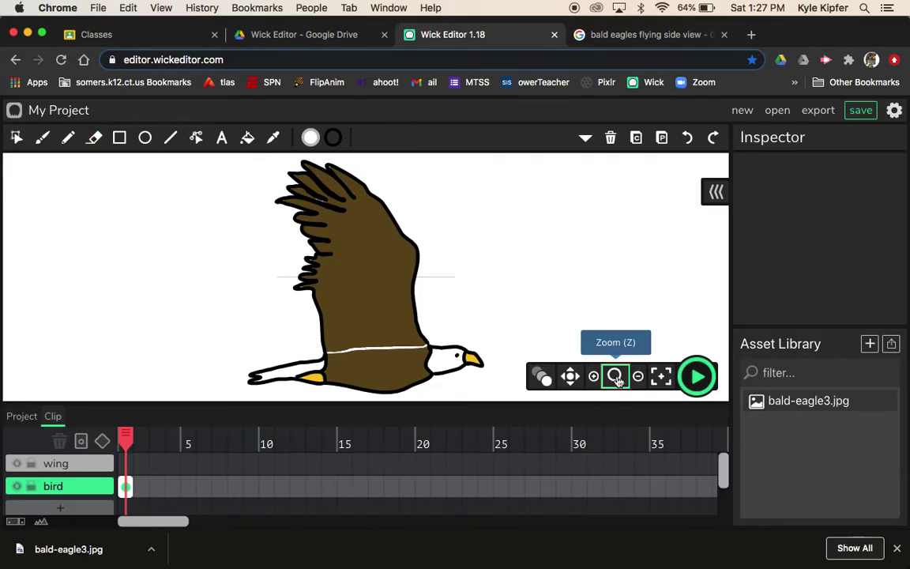
click(372, 353)
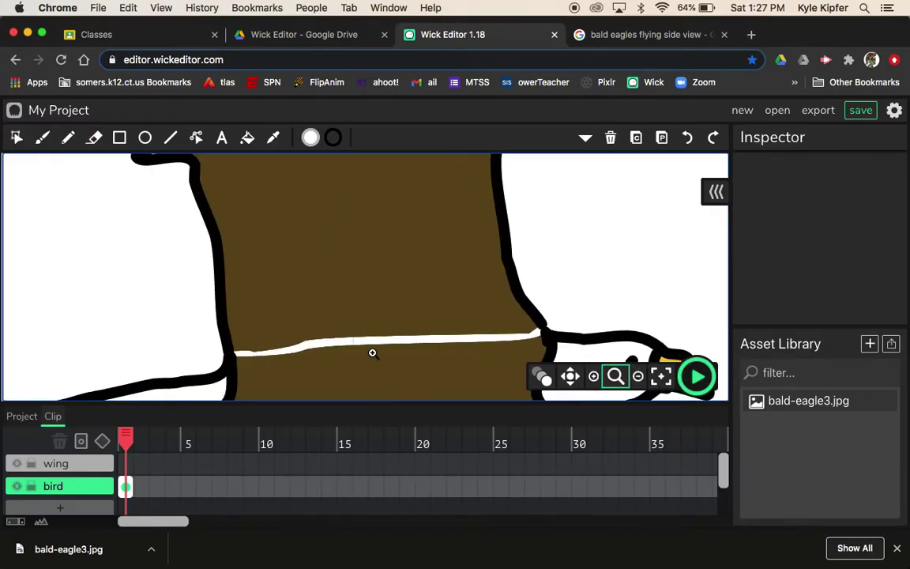
click(94, 138)
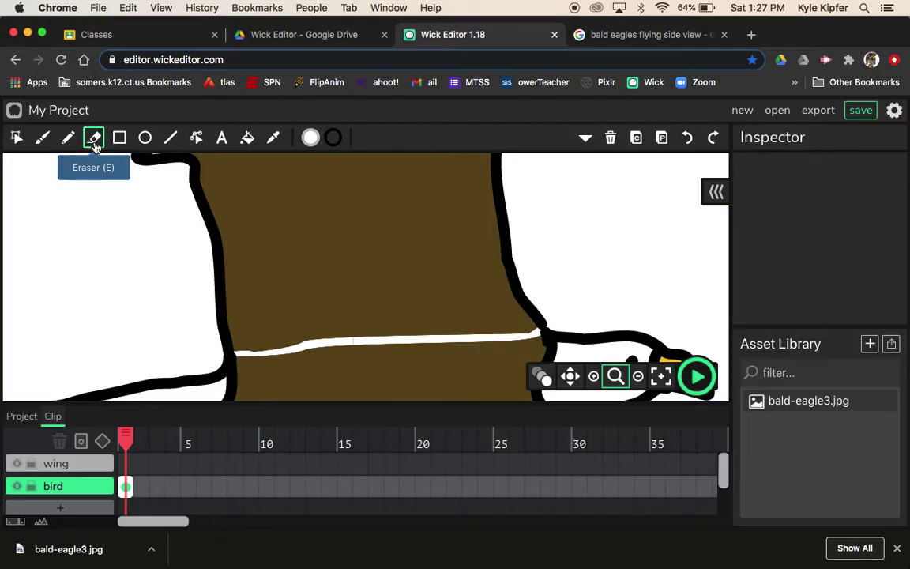
drag(224, 354, 236, 355)
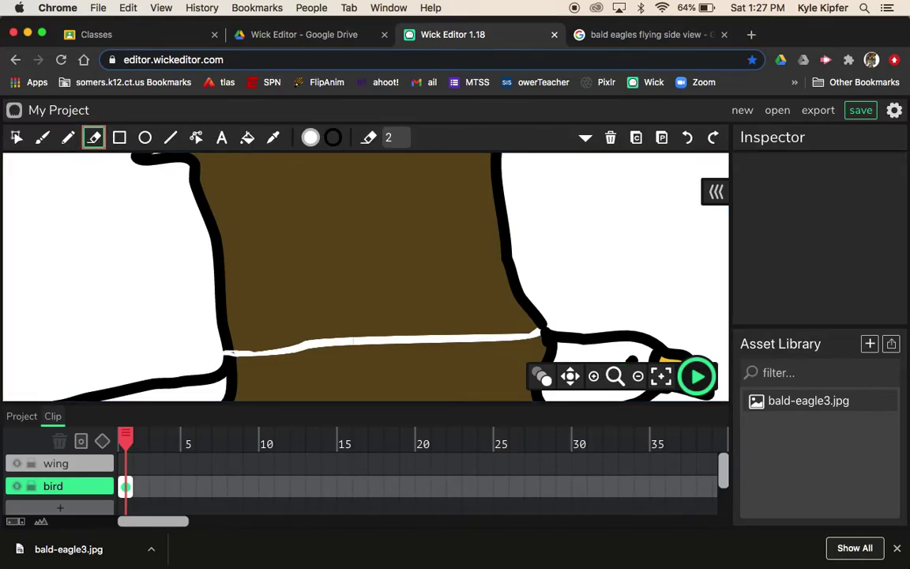
key(ctrl+z)
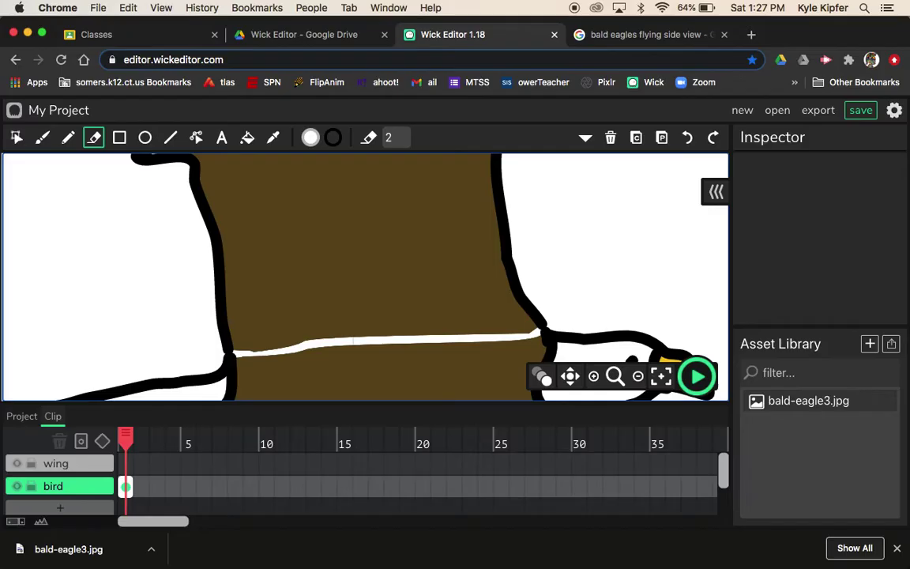
Set the Eraser size to 4 and cut through the black outline at both ends of the line separating wing and body
click(393, 138)
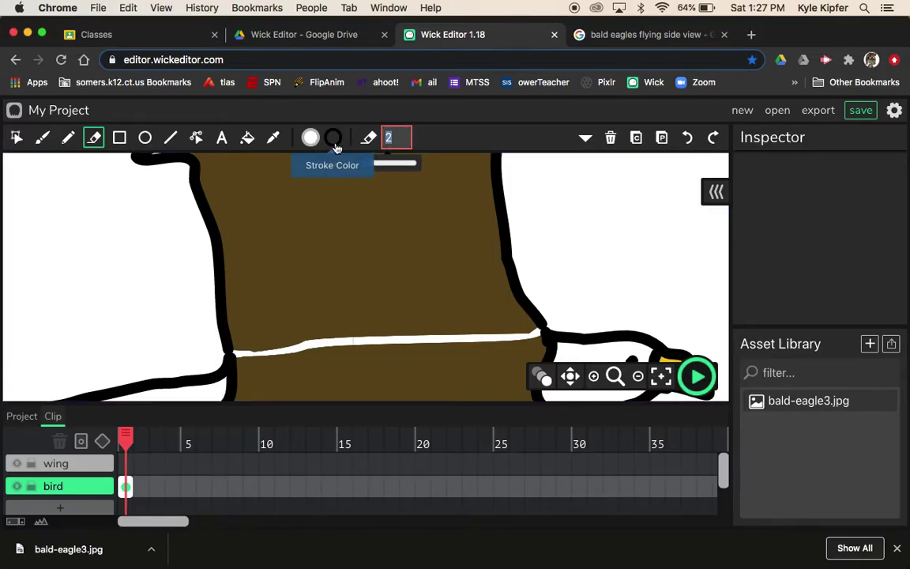
key(super+a)
text(4)
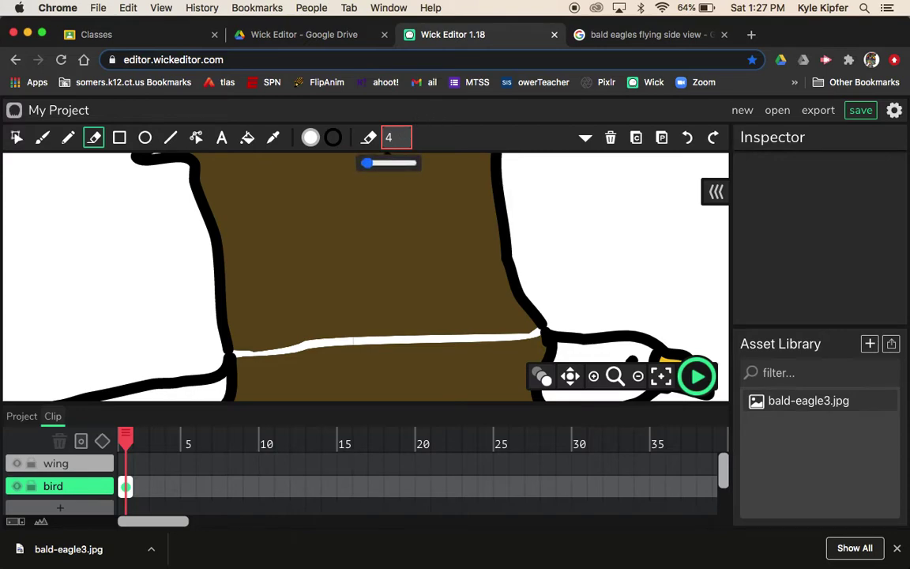
click(372, 194)
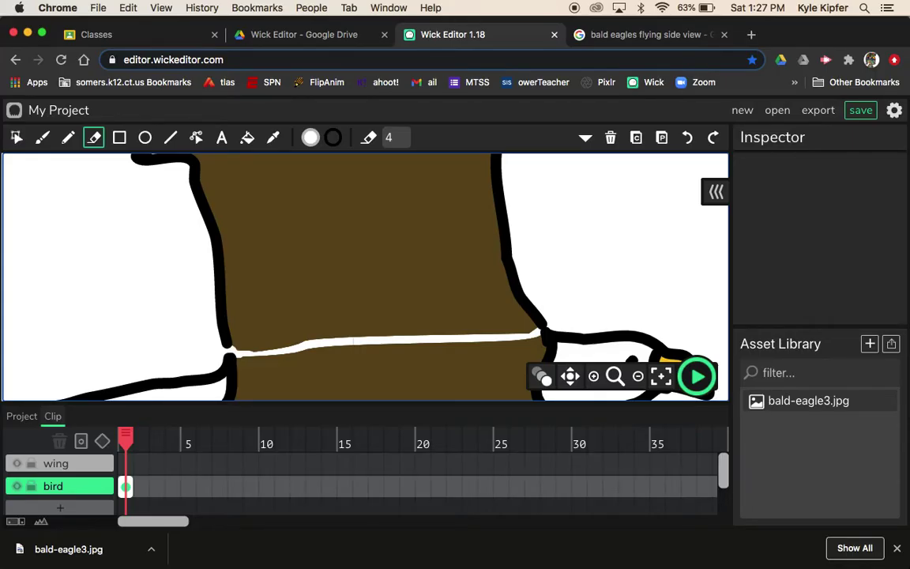
click(541, 324)
key(super+z)
key(super+z)
Select the severed wing with the Cursor tool and move it from the bird layer to frame 1 of the wing layer
click(638, 376)
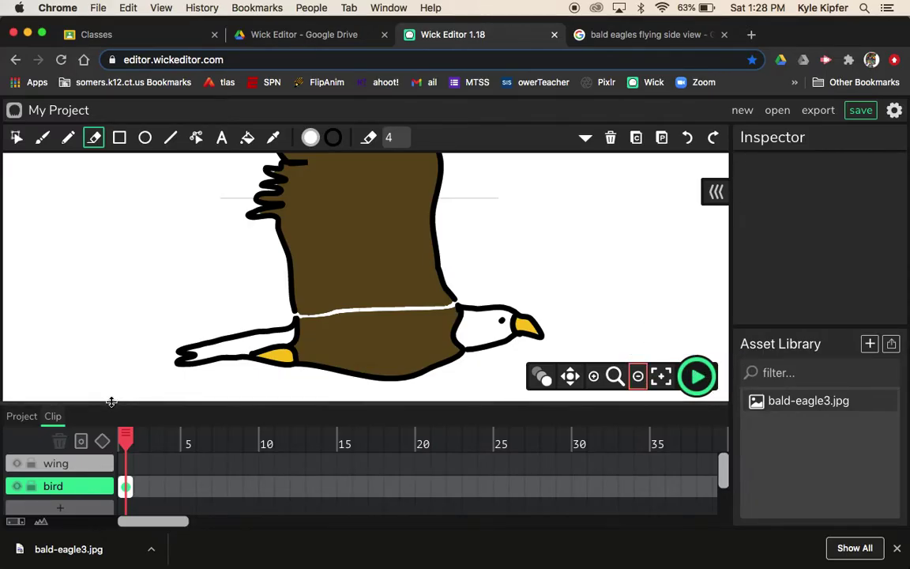
click(17, 138)
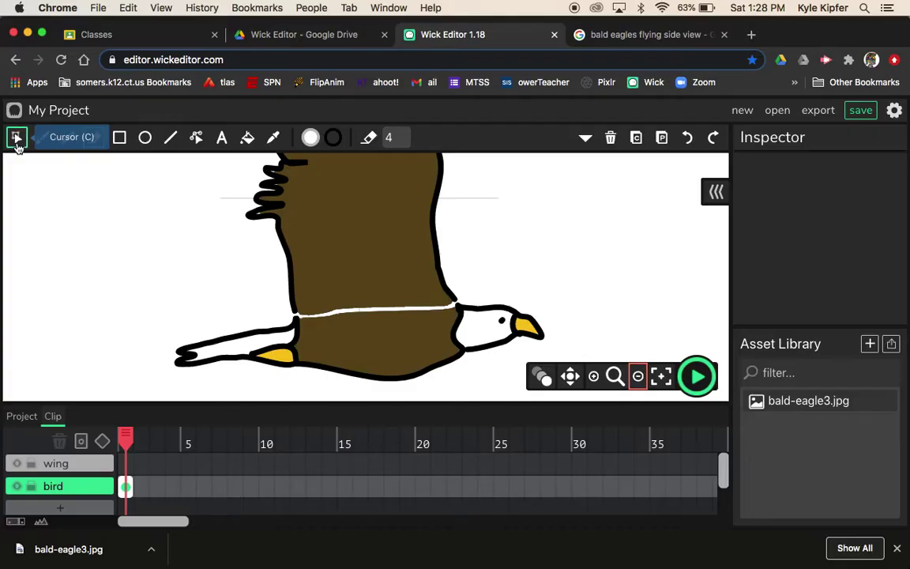
click(638, 378)
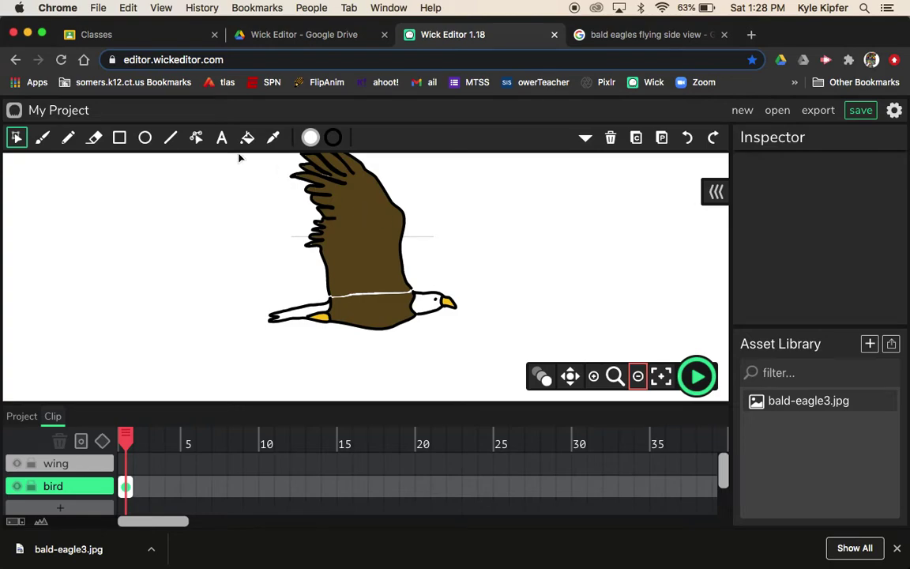
click(570, 376)
drag(459, 224, 453, 268)
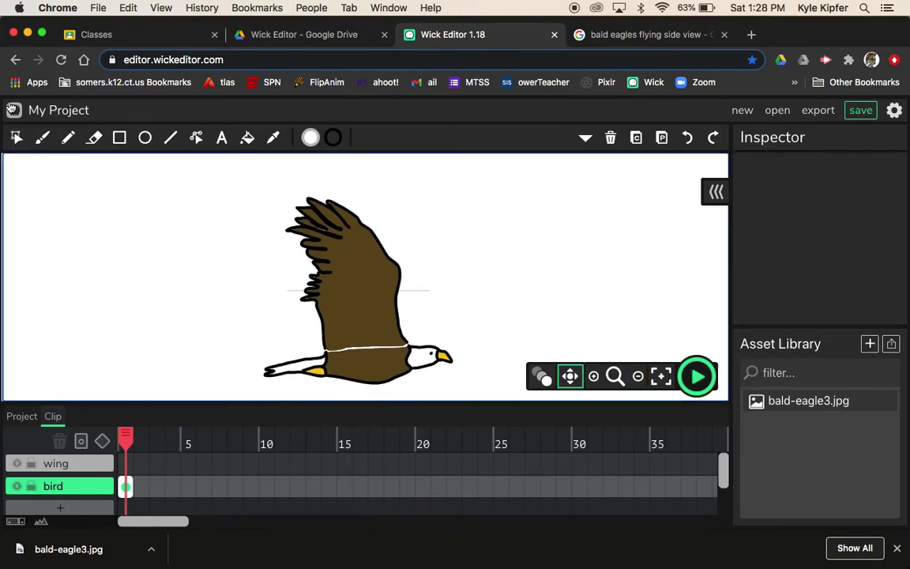
click(16, 139)
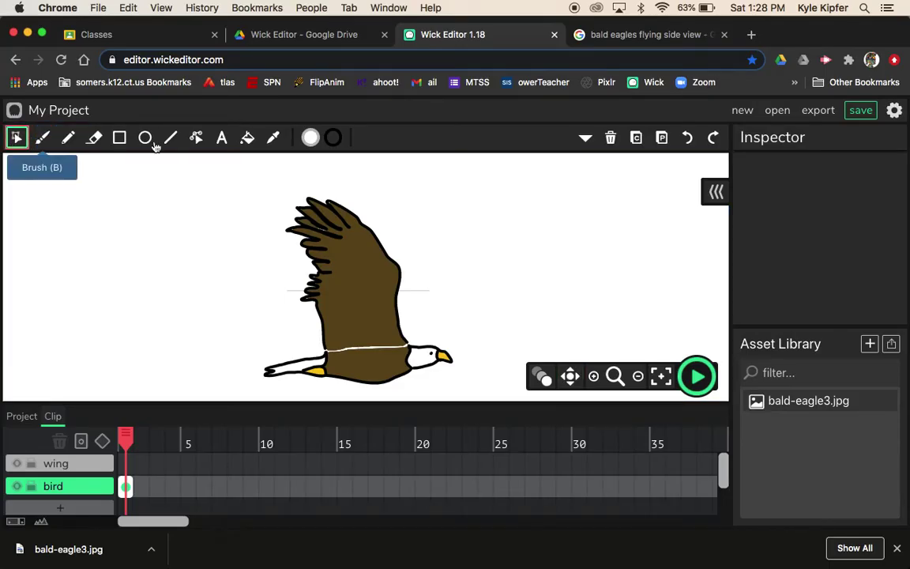
drag(252, 186, 425, 349)
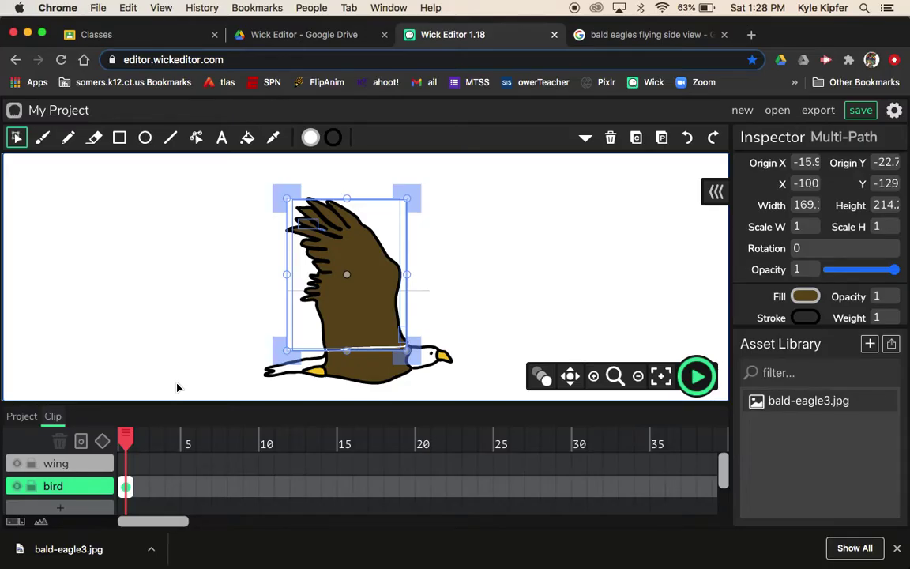
key(BackSpace)
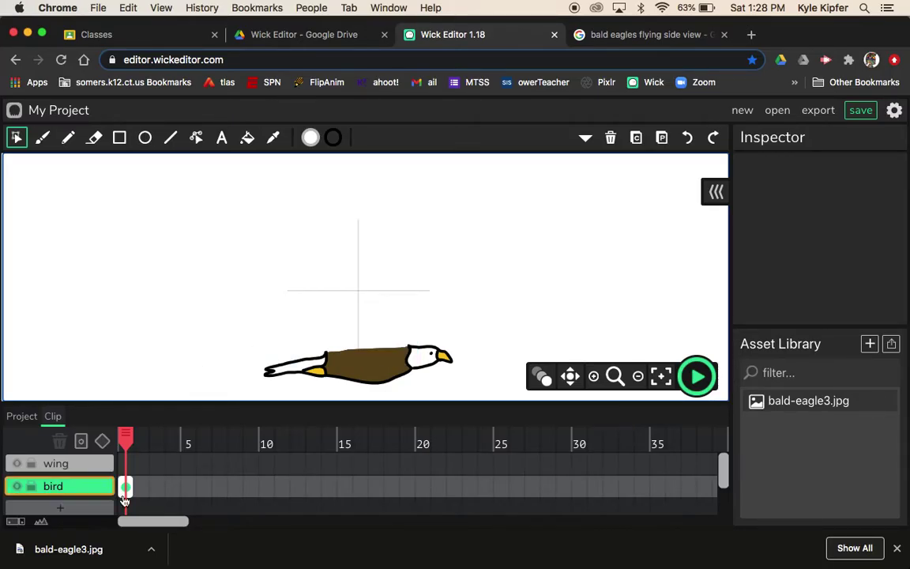
click(125, 465)
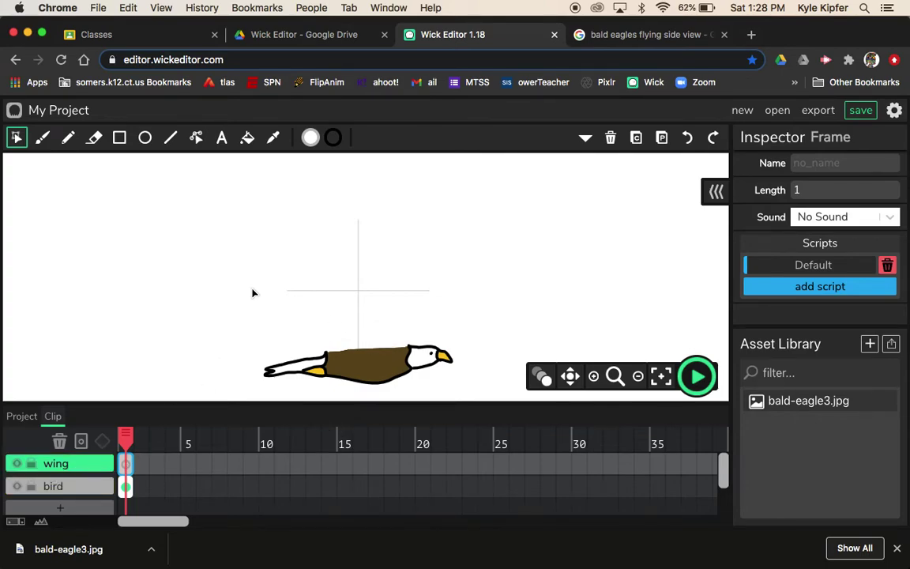
key(super+v)
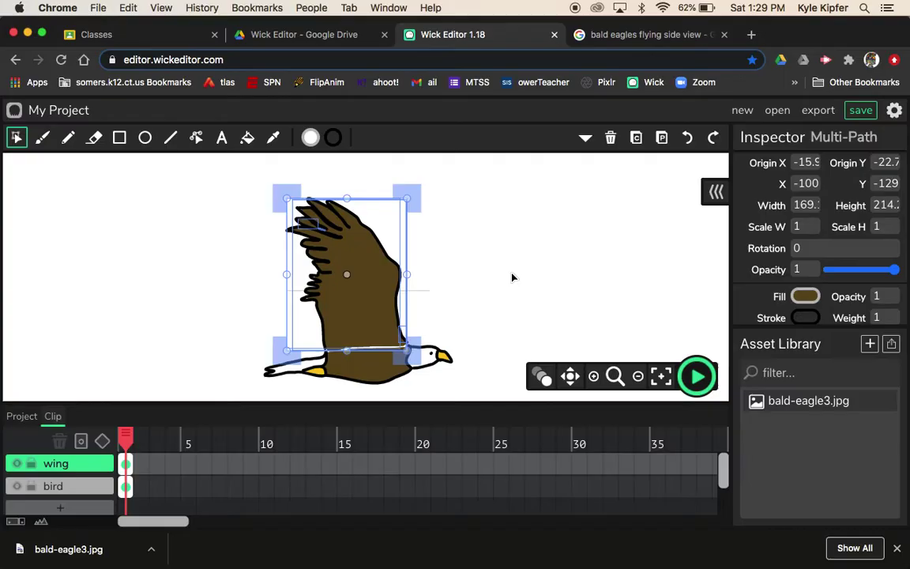
Nudge the wing down 4 units on frame 1 to close the gap with the body, and deselect it
key(Down)
key(Down)
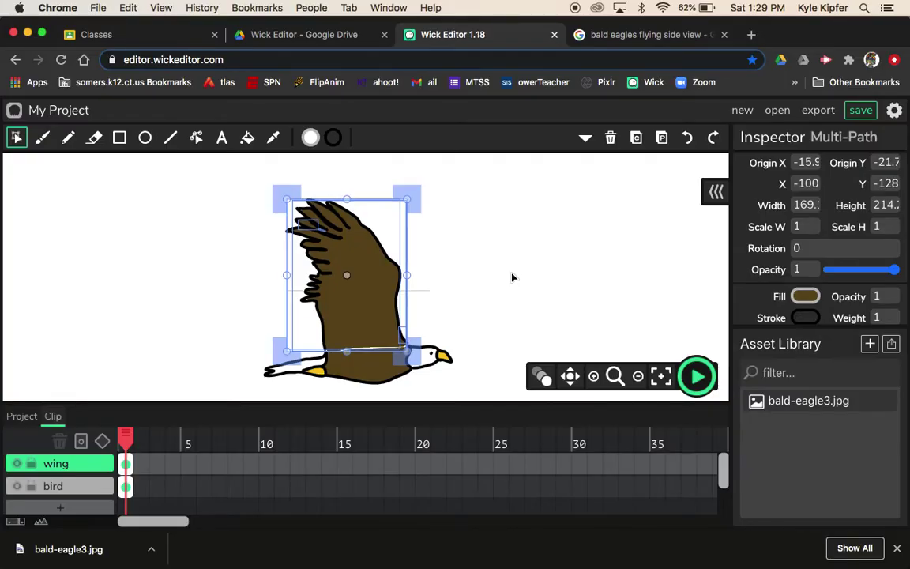
key(Down)
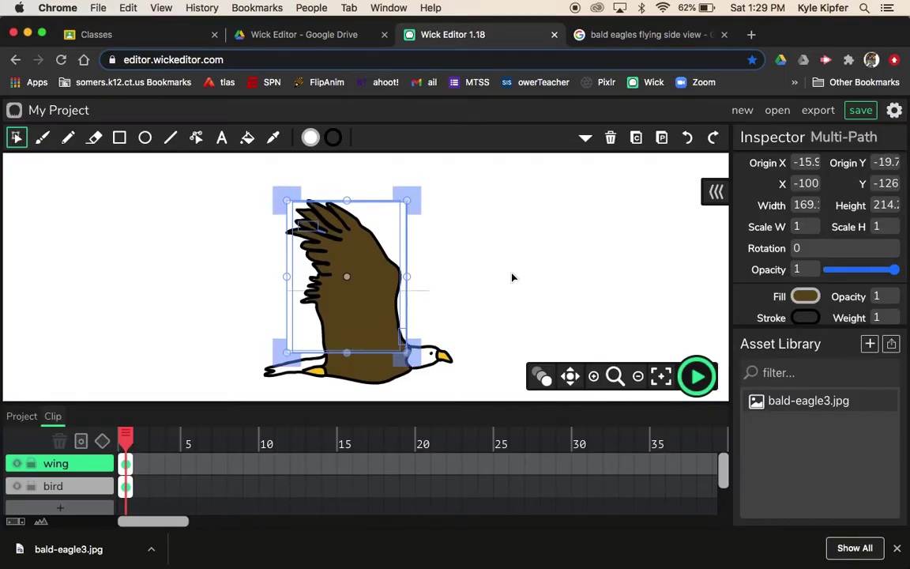
key(Down)
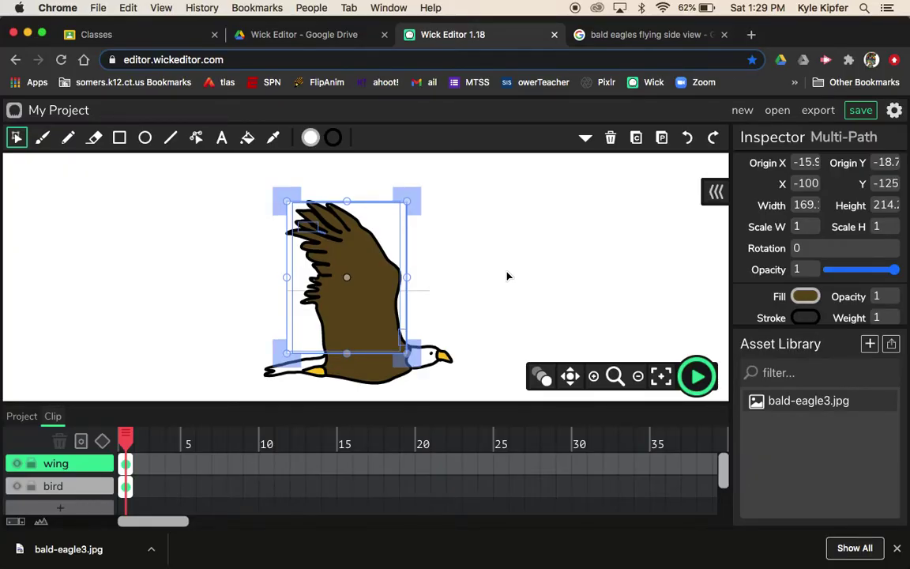
click(472, 293)
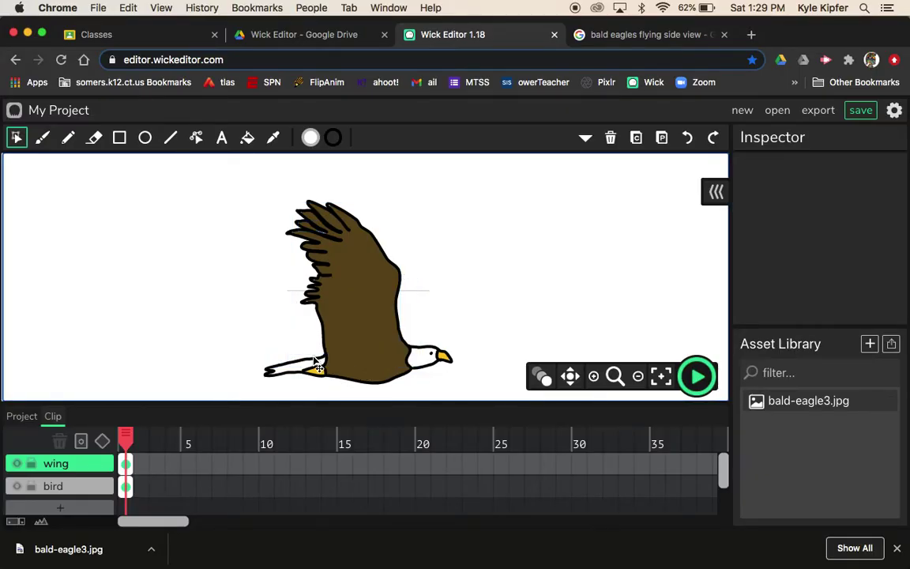
Lock the bird layer and extend its frame to a length of 10
click(74, 486)
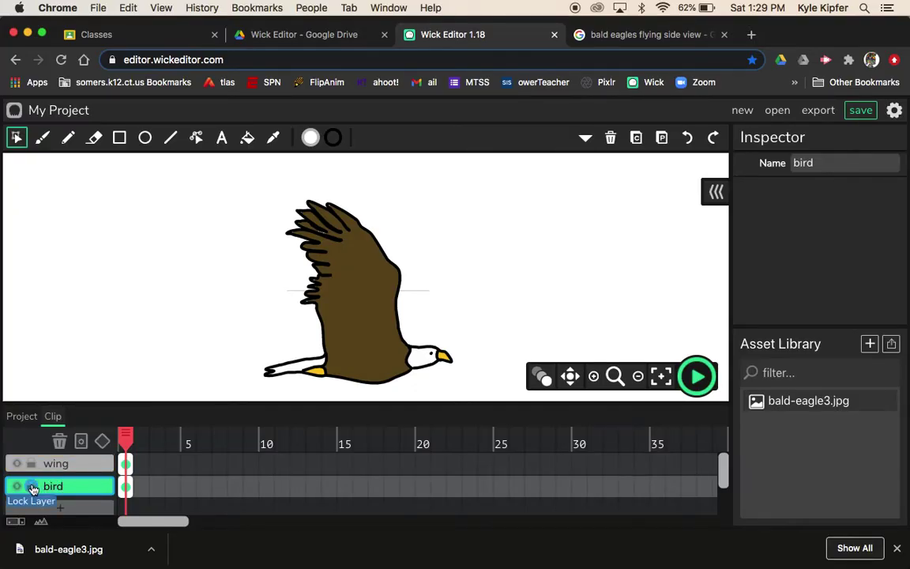
click(32, 488)
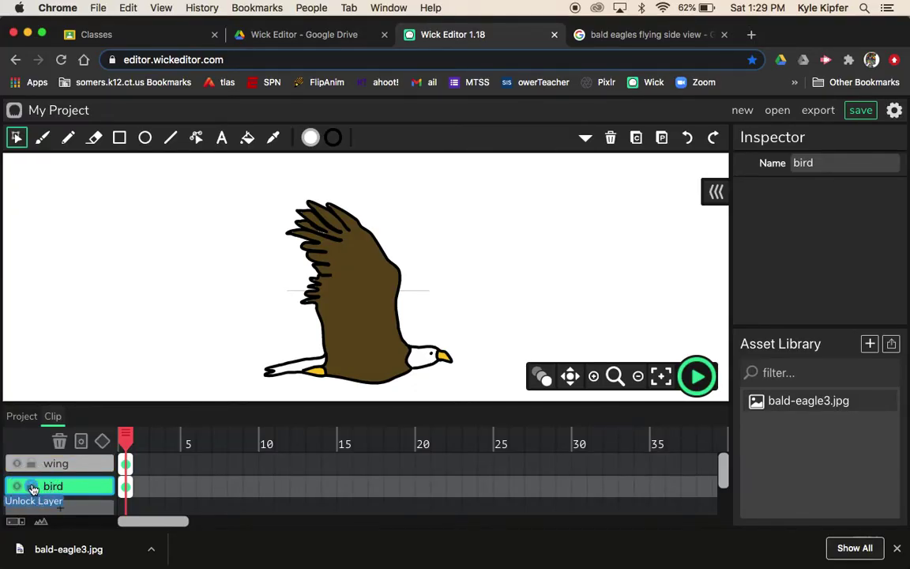
click(126, 487)
drag(146, 488, 271, 490)
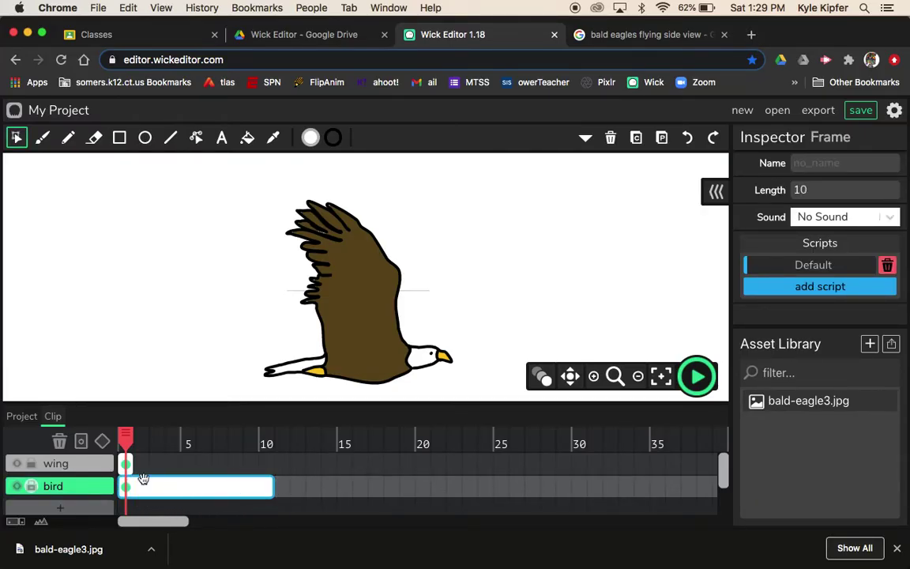
Copy the whole wing from frame 1 and paste it into a new frame 2 on the wing layer
click(127, 465)
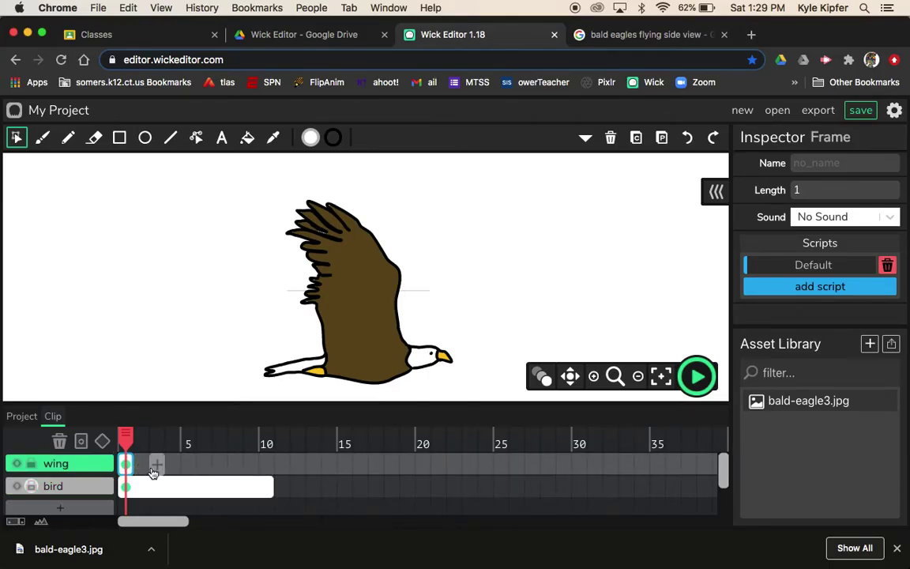
click(126, 464)
click(74, 473)
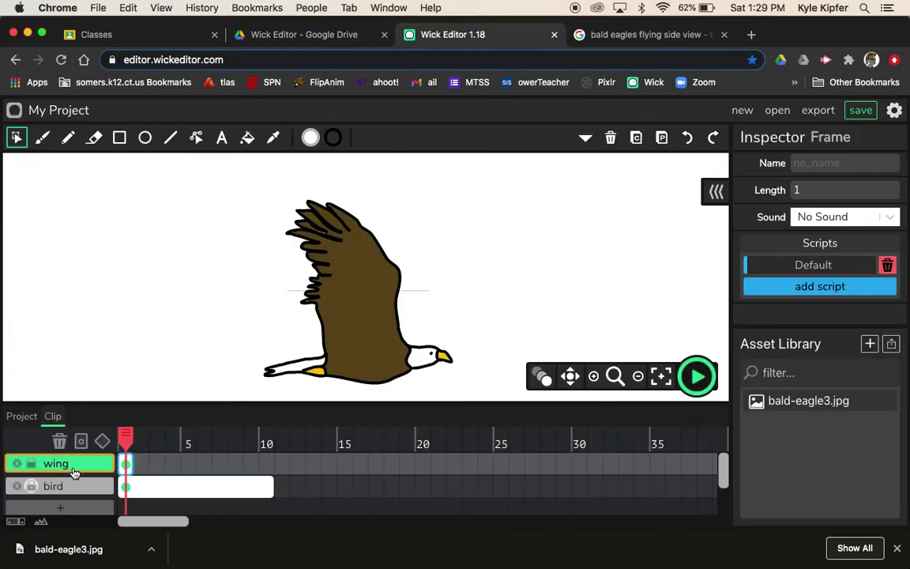
key(ctrl+a)
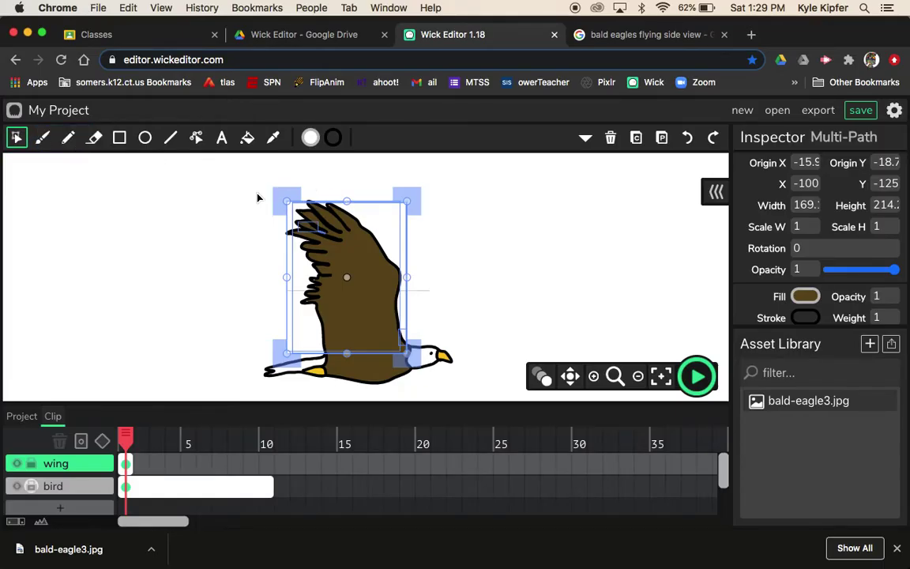
click(143, 464)
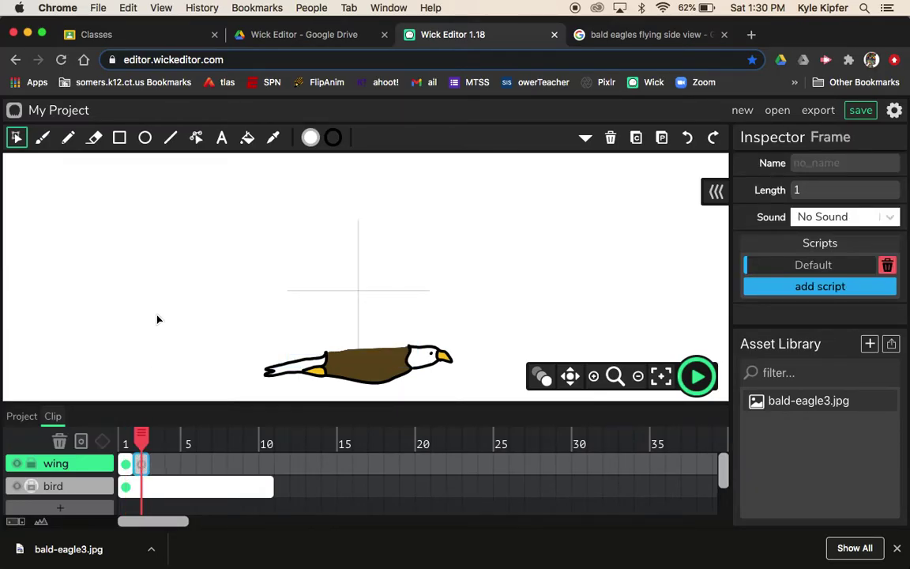
key(super+v)
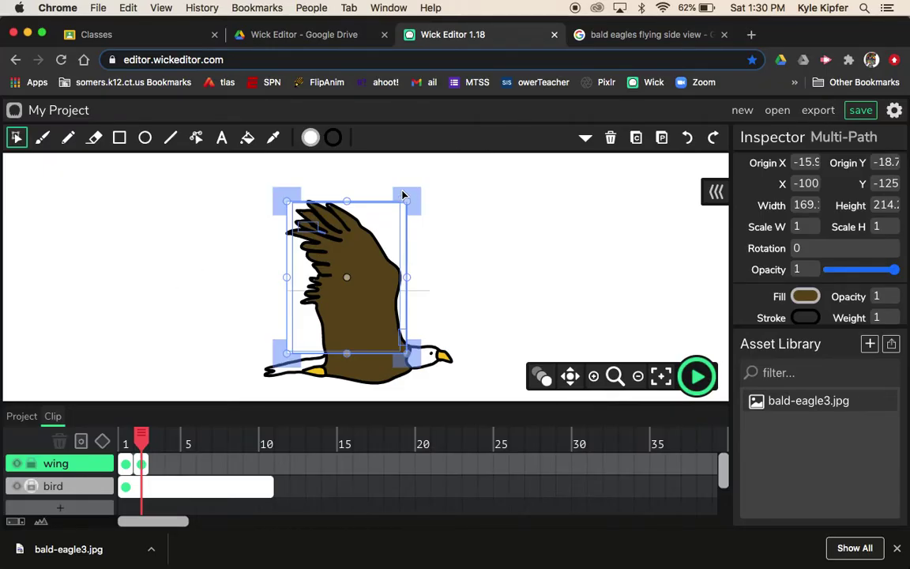
Squash the frame 2 wing vertically to a height of about 189 and rotate it to about -6.4 degrees
click(349, 200)
drag(348, 200, 350, 211)
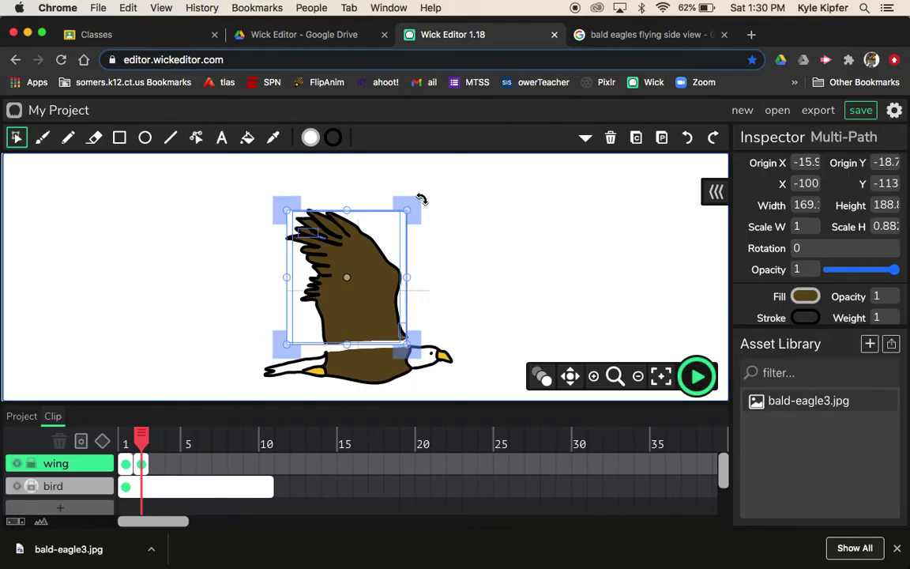
drag(421, 199, 412, 191)
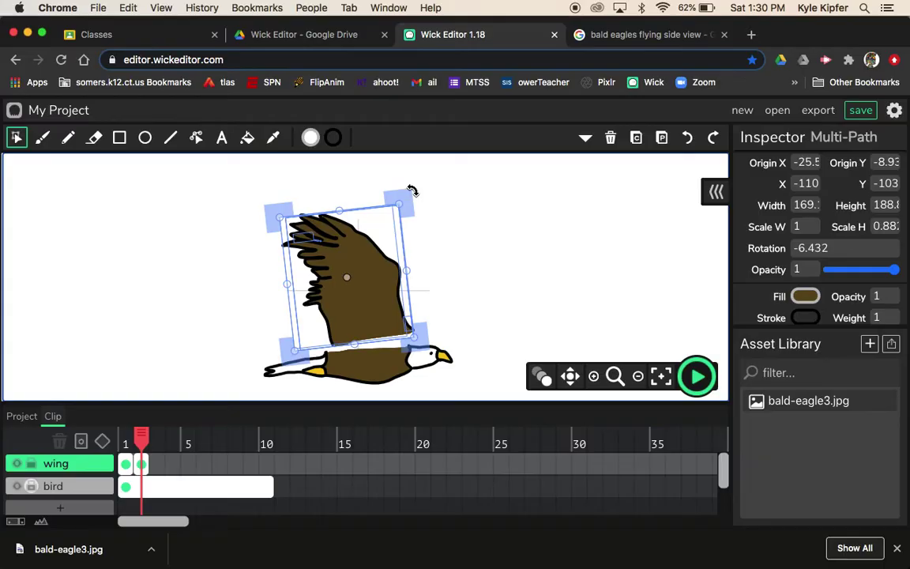
Nudge the frame 2 wing down 21 units and left 7 units so its base meets the body
key(Down)
key(Down)
key(Down)
key(Down)
key(Down)
key(Down)
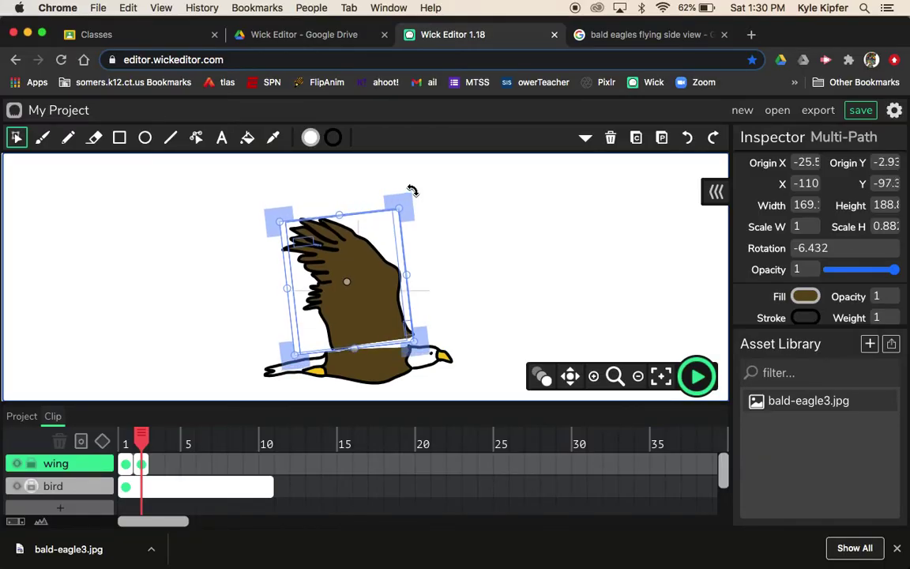
key(Down)
key(Down)
key(Down)
key(Down)
key(Down)
key(Down)
key(Down)
key(Left)
key(Left)
key(Left)
key(Left)
key(Left)
key(Left)
key(Left)
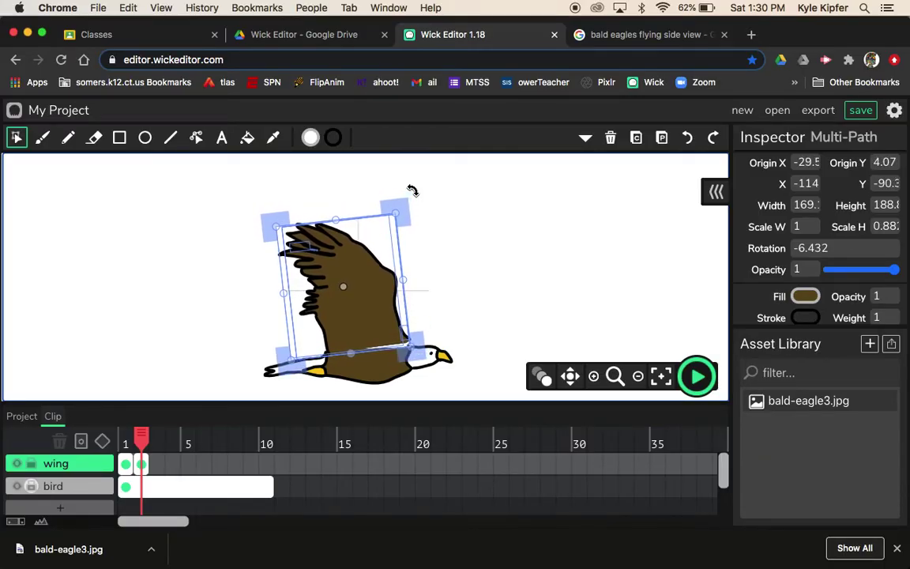
key(Down)
key(Down)
key(Down)
key(Down)
key(Down)
key(Down)
key(Down)
key(Down)
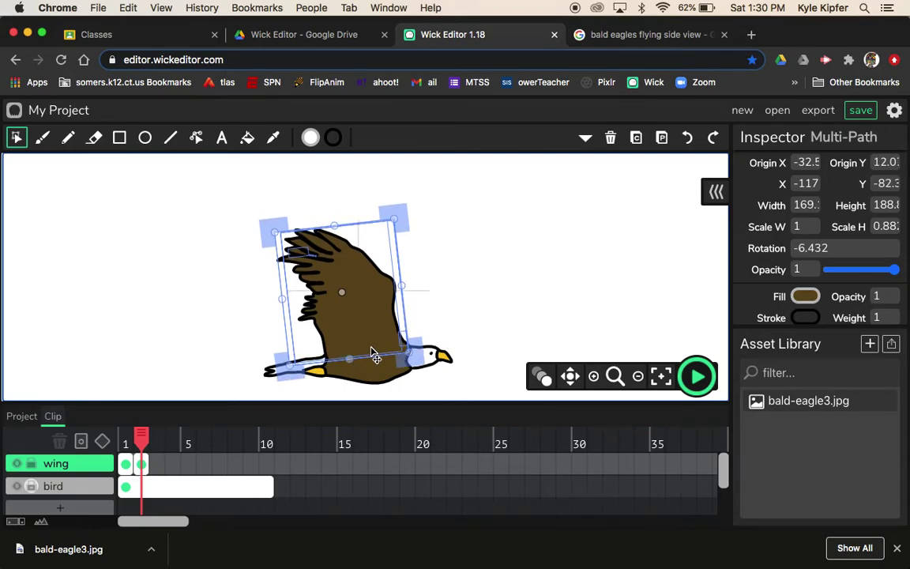
Compare wing frames 1 and 2, and copy the frame 2 wing into a new frame 3 on the wing layer
click(126, 466)
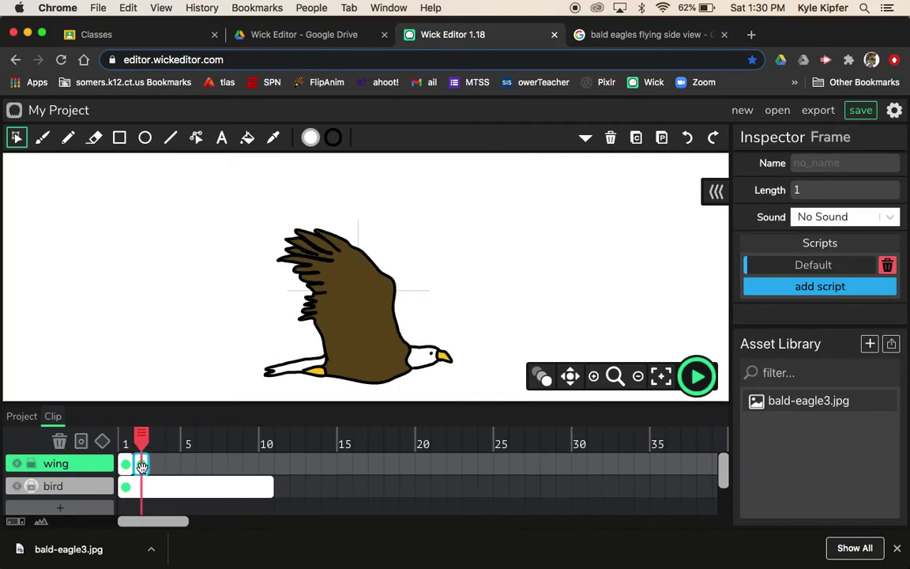
click(127, 468)
click(142, 468)
key(super+a)
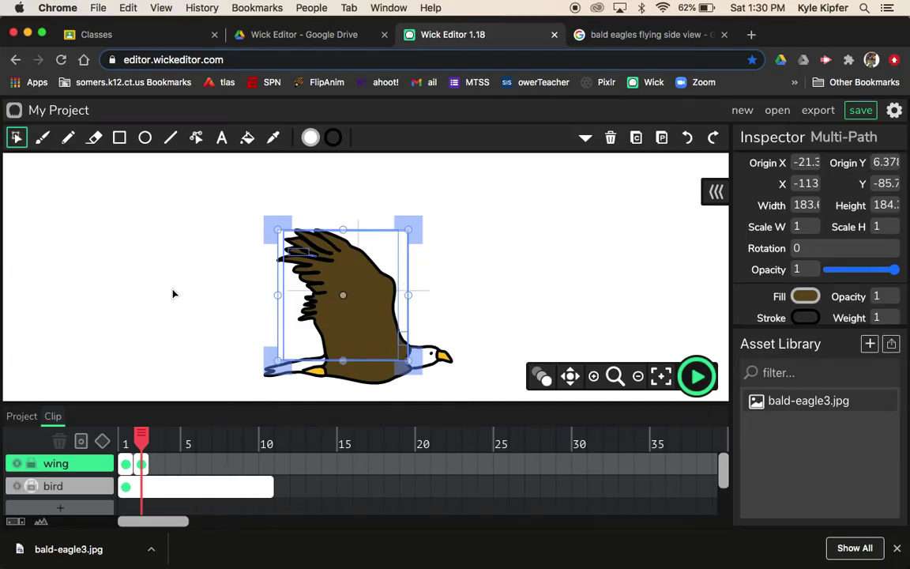
click(157, 465)
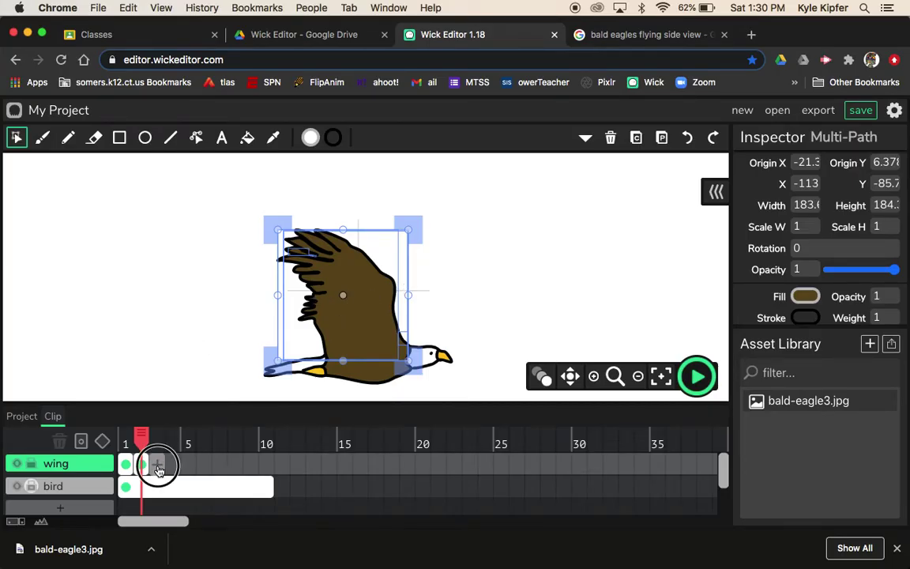
key(super+v)
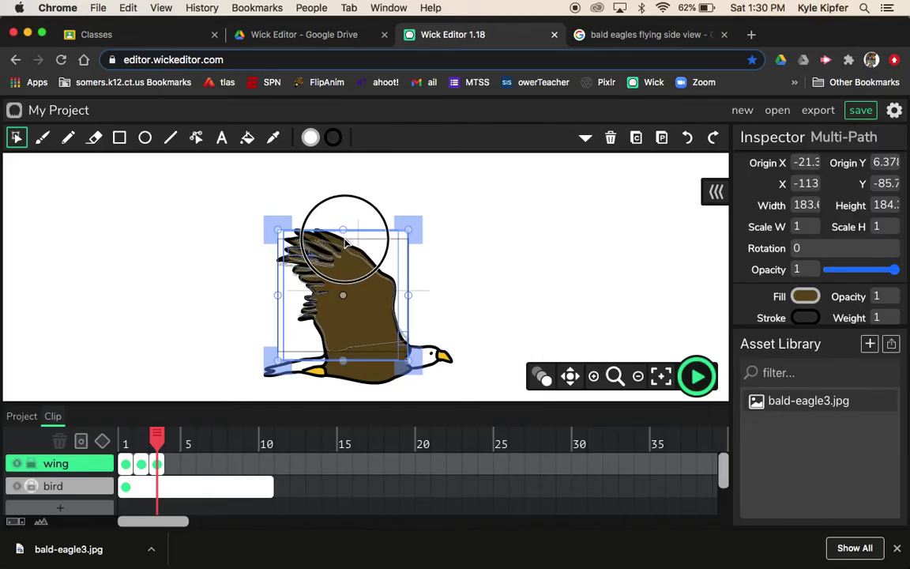
Squash and tilt the frame 3 wing to a height of about 158 and about -3.6 degrees, lowering it 20 units onto the body
drag(344, 233, 343, 241)
drag(423, 230, 419, 224)
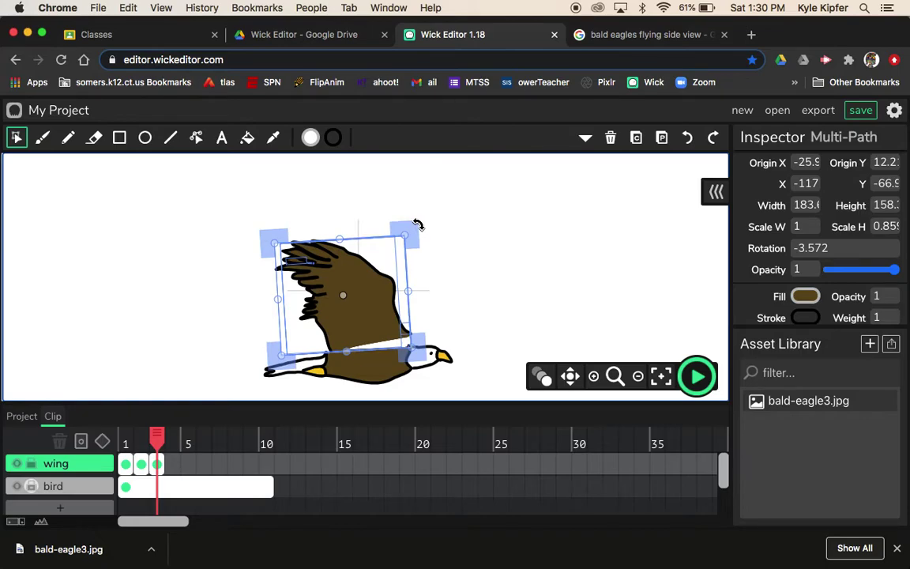
key(shift+Down)
key(shift+Down)
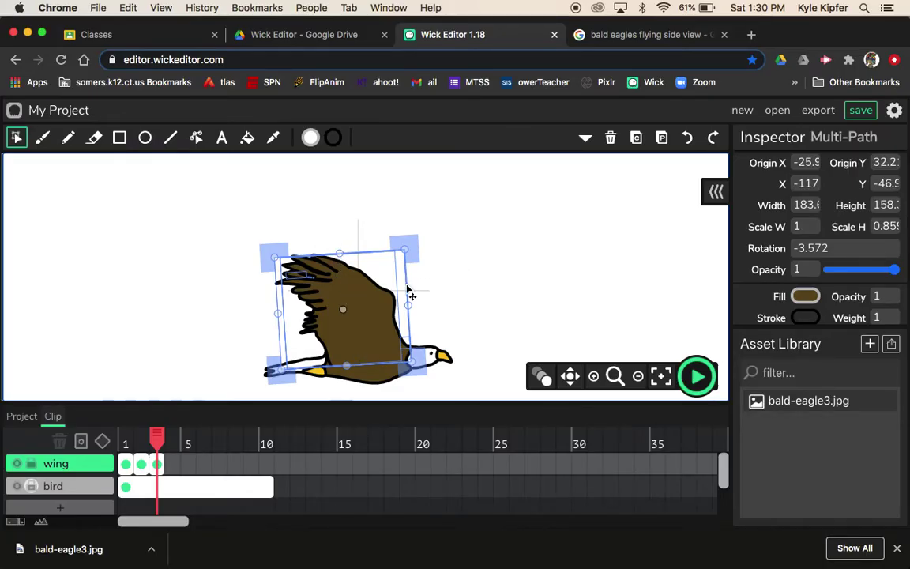
click(497, 248)
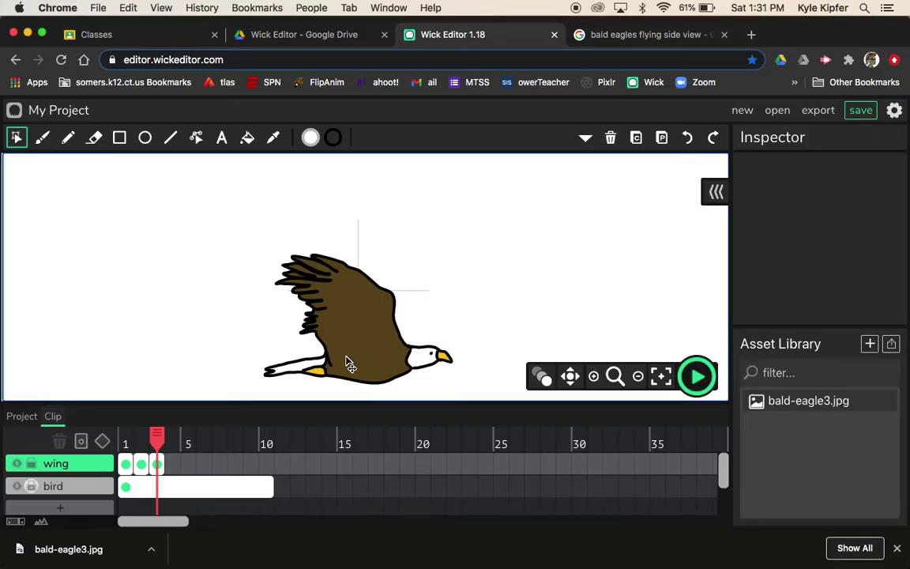
Check the first wing frames in sequence, and copy the frame 3 wing into a new frame 4 on the wing layer
click(130, 465)
click(140, 464)
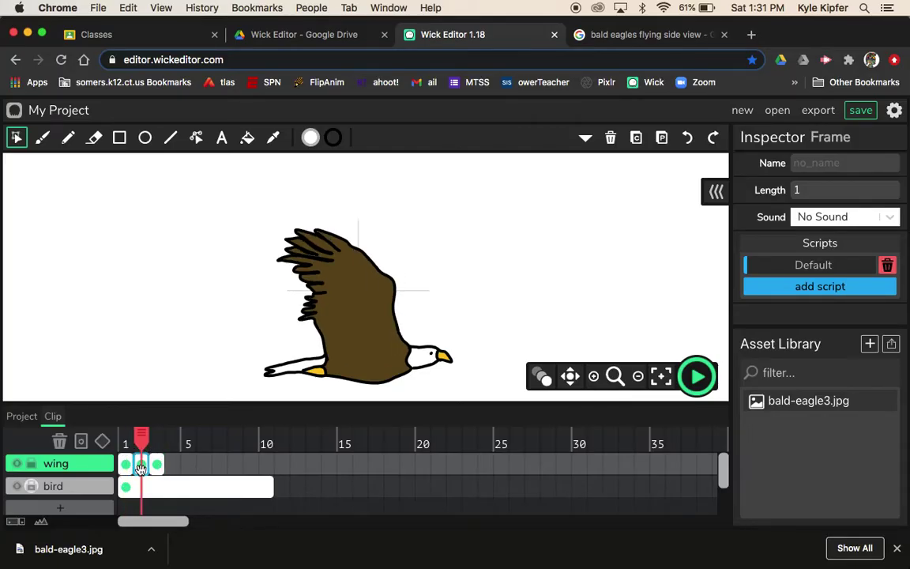
click(158, 464)
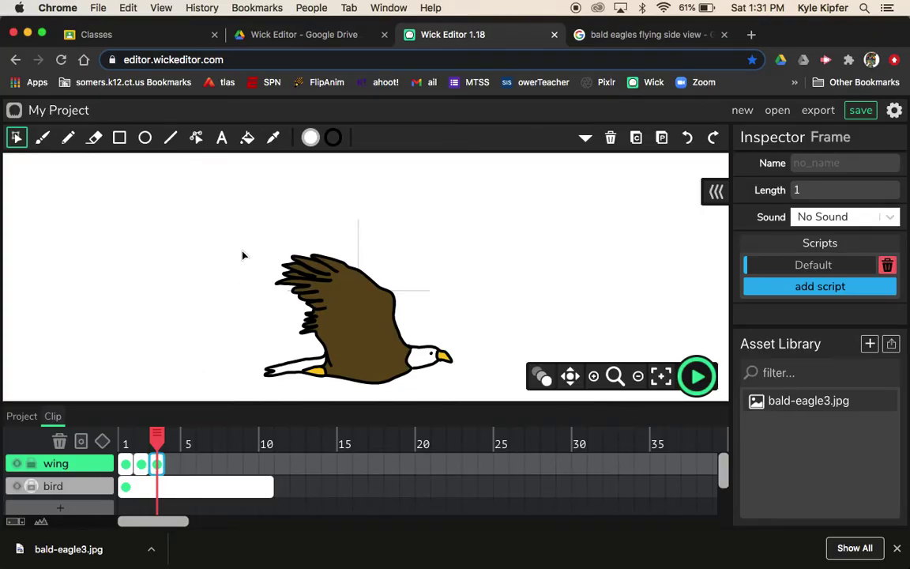
key(super+a)
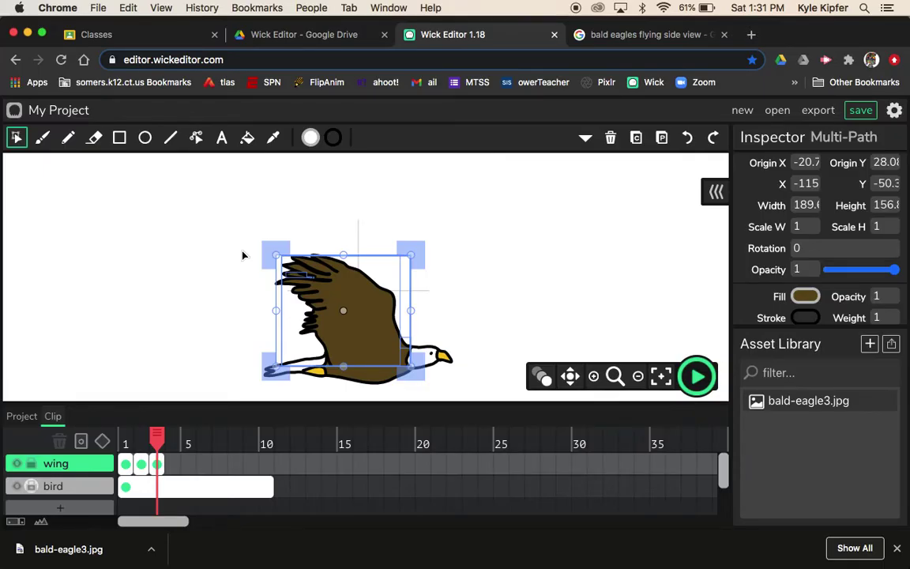
click(172, 465)
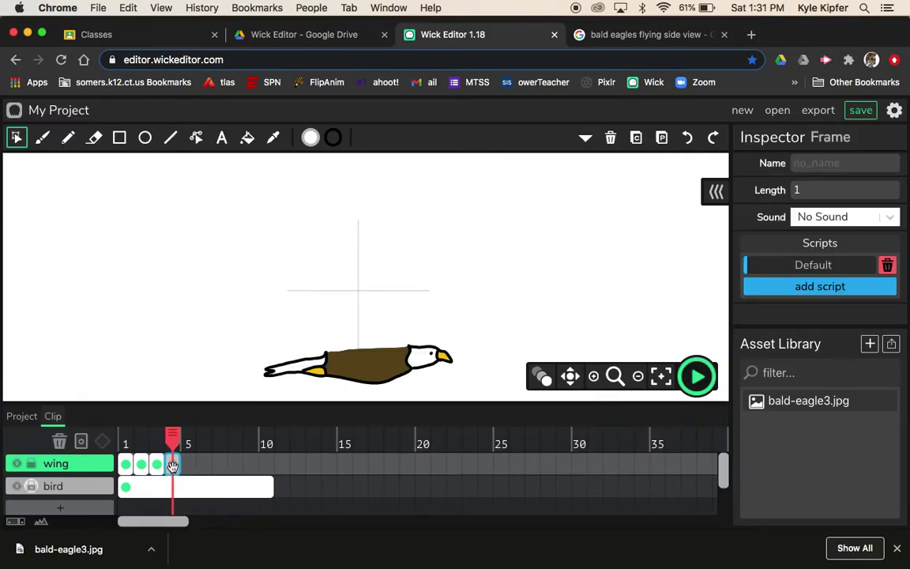
key(super+v)
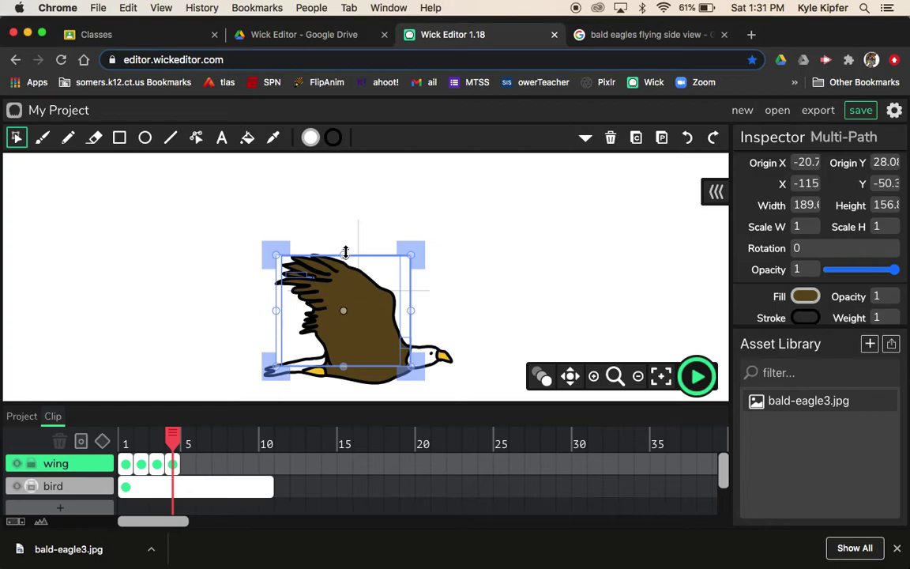
Squash the frame 4 wing to a height of about 115 and nudge it down 11 units onto the body
drag(344, 256, 346, 270)
key(Down)
key(Down)
key(Down)
key(Down)
key(Down)
key(Down)
key(Down)
key(Down)
key(Down)
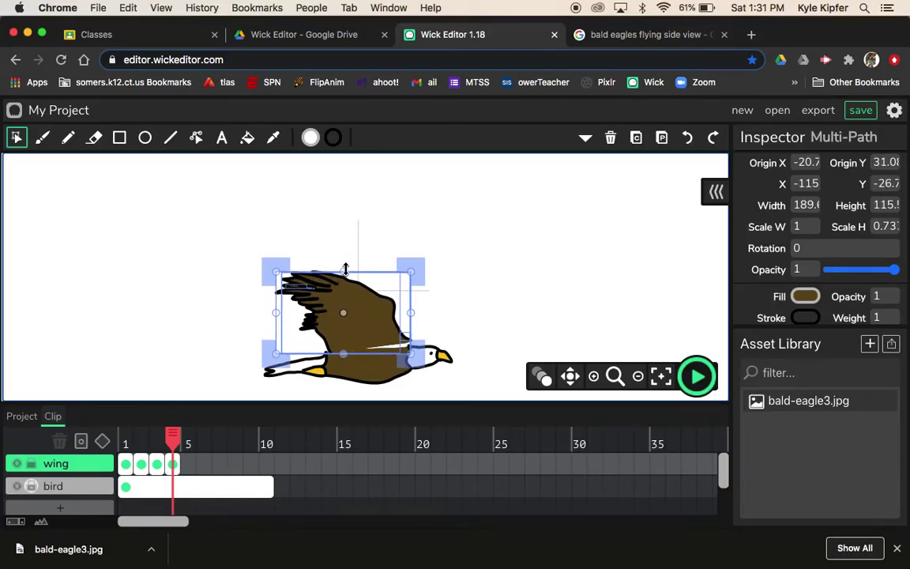
key(Down)
key(Down)
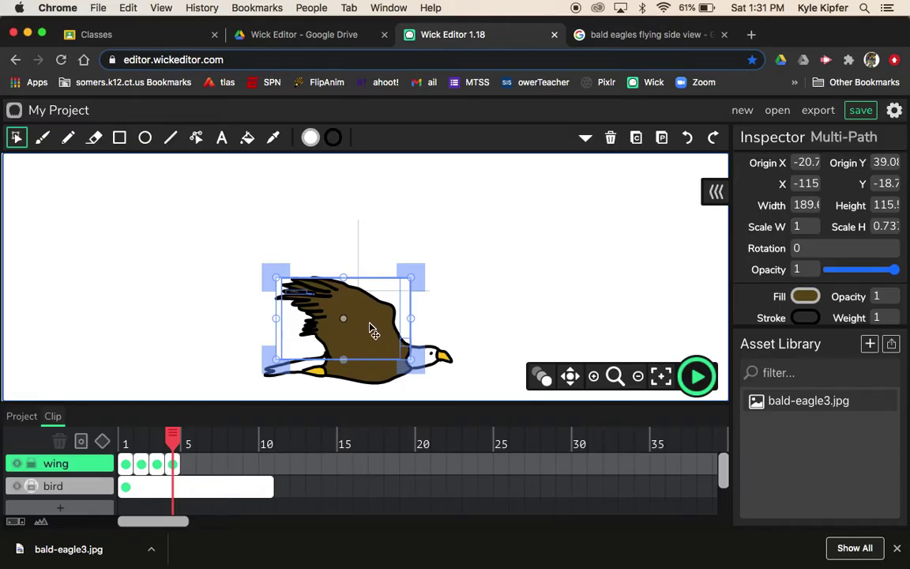
Paste the frame 4 wing into a new frame 5, squashed to a height of about 94 and lowered 11 units onto the body
click(190, 468)
key(super+v)
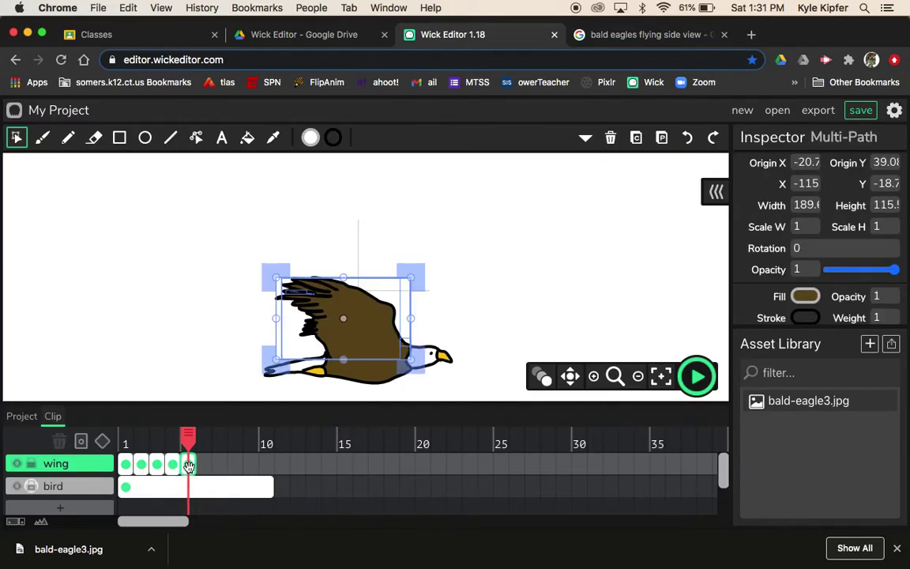
drag(335, 266, 343, 285)
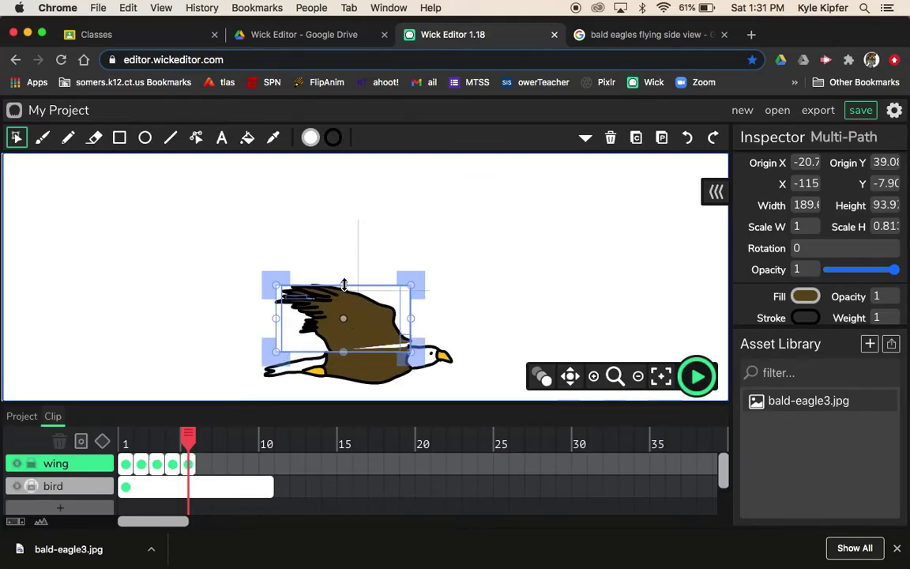
key(shift+Down)
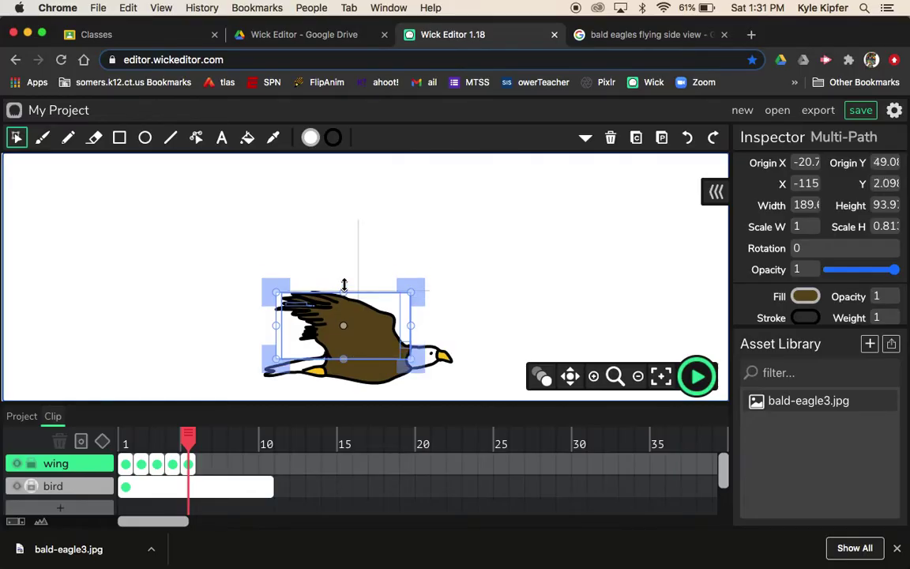
key(Down)
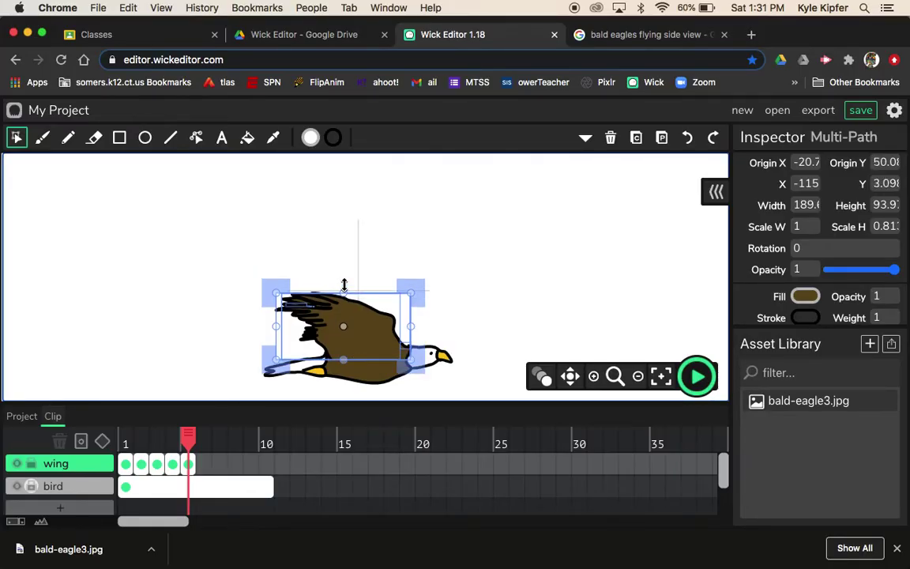
Raise the frame 5 wing 2 units and compare its pose with frame 4
key(Up)
key(Up)
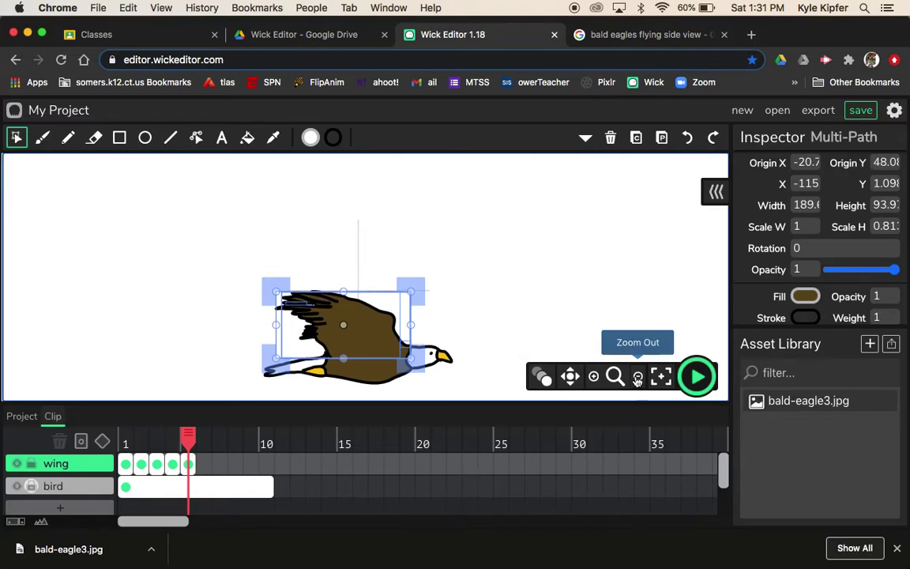
click(188, 465)
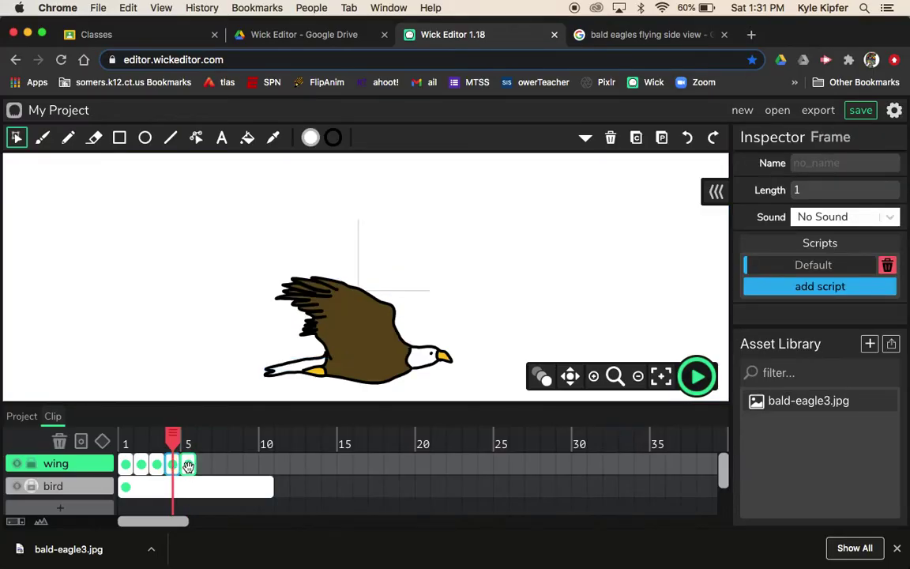
mouse_move(188, 438)
mouse_down()
mouse_move(130, 436)
mouse_move(231, 438)
mouse_move(126, 439)
mouse_move(206, 441)
mouse_move(187, 439)
mouse_up()
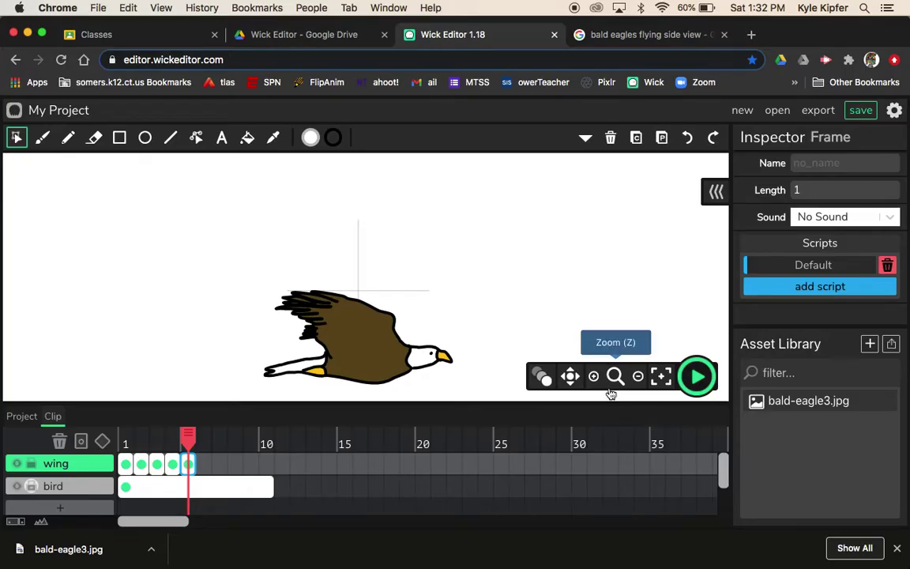
Copy the whole frame 5 wing into a new frame 6 on the wing layer
click(570, 378)
drag(544, 311, 544, 289)
click(187, 464)
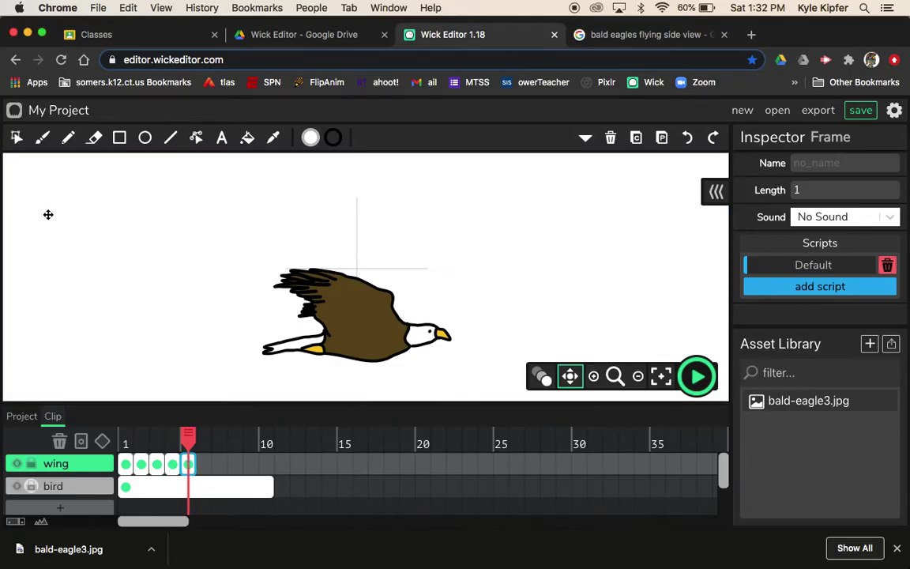
key(ctrl+a)
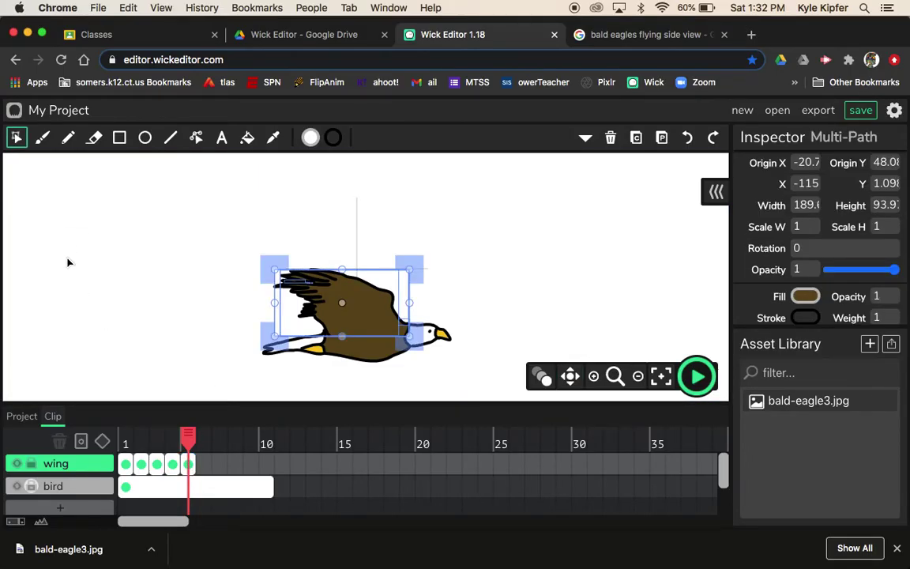
click(203, 464)
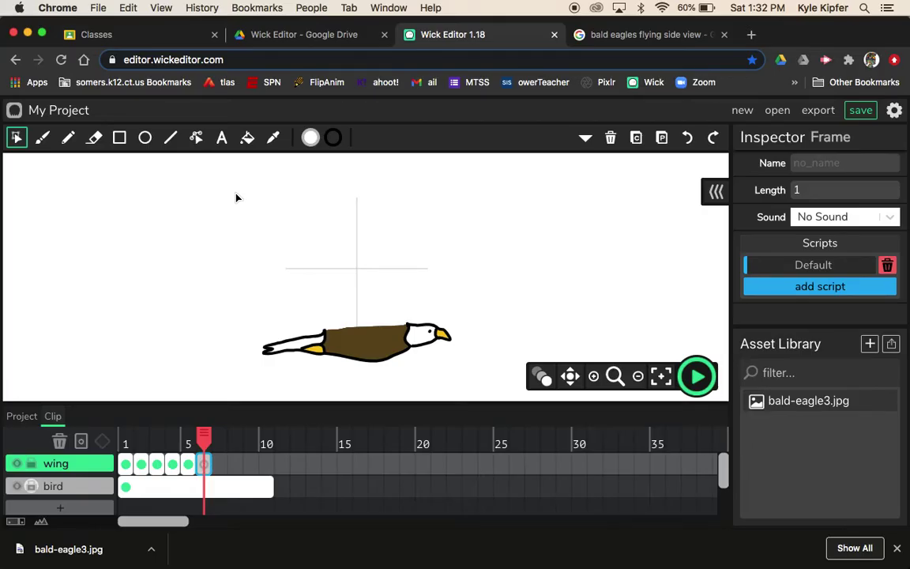
key(ctrl+v)
Squash the frame 6 wing to a height of about 65 and lower it 13 units onto the body
drag(343, 280, 344, 281)
key(Down)
key(Down)
key(Down)
key(Down)
key(Down)
key(Down)
key(Down)
key(Down)
key(Down)
key(Down)
key(Down)
key(Down)
key(Down)
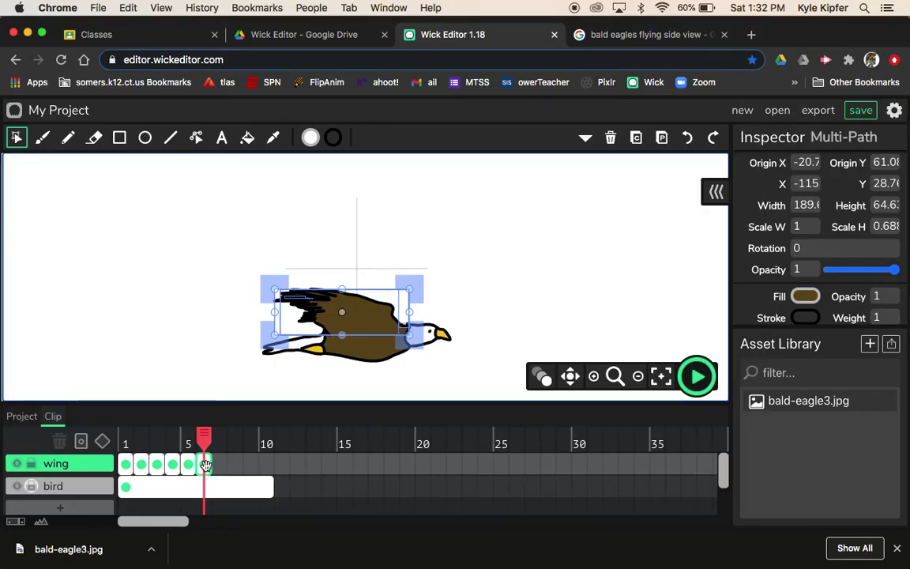
Paste the wing into a new frame 7, flip it vertically to a height of about 38.5, and place it over the body
click(222, 464)
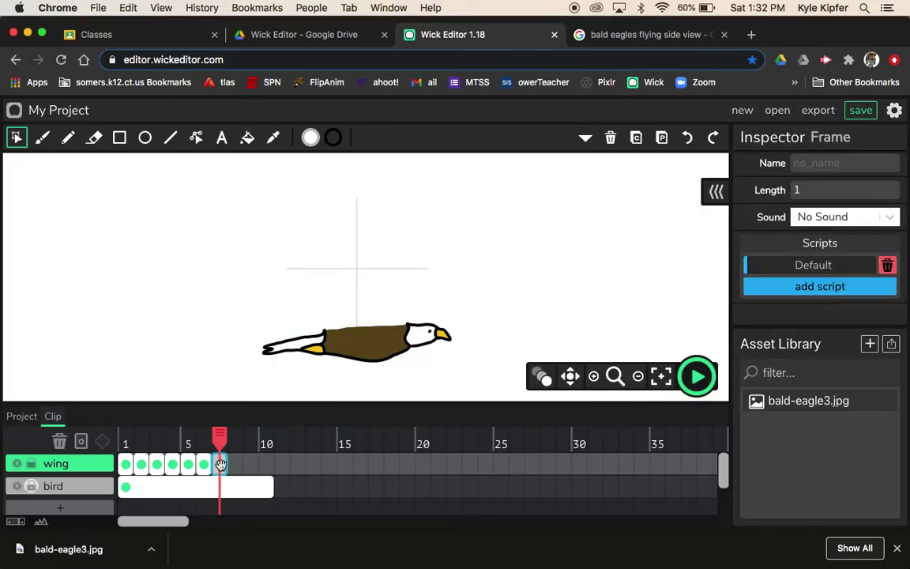
key(super+v)
drag(343, 289, 372, 338)
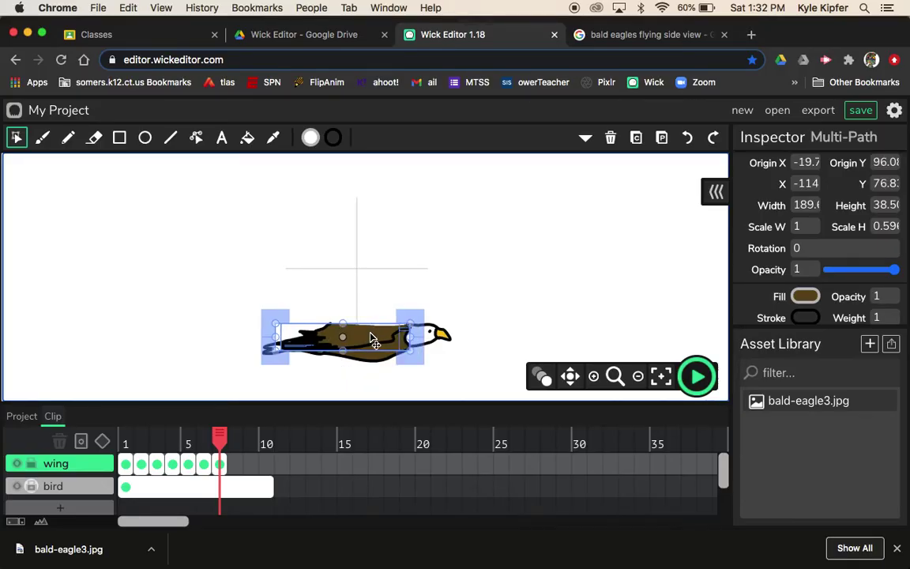
click(335, 371)
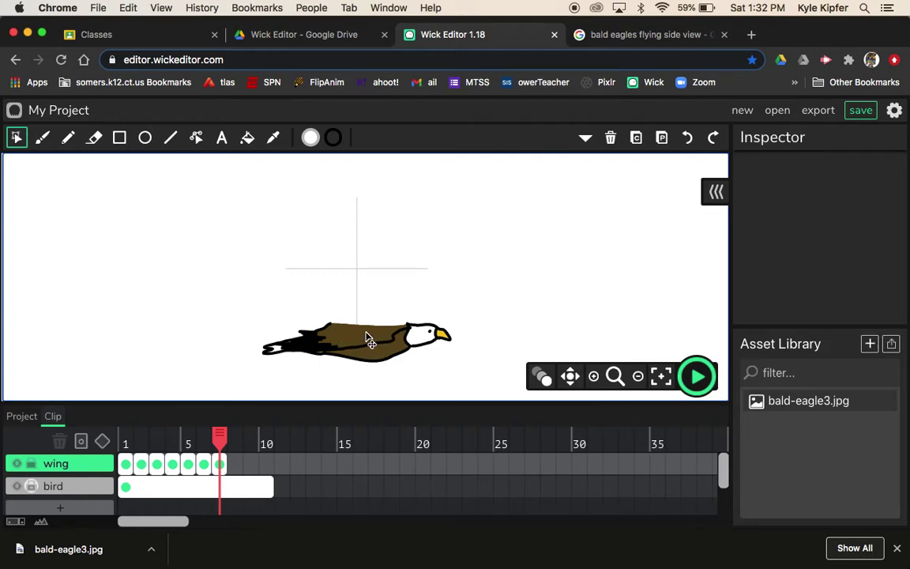
Give the brown wing shape in frame 7 a black outline with a stroke weight of 4
click(594, 376)
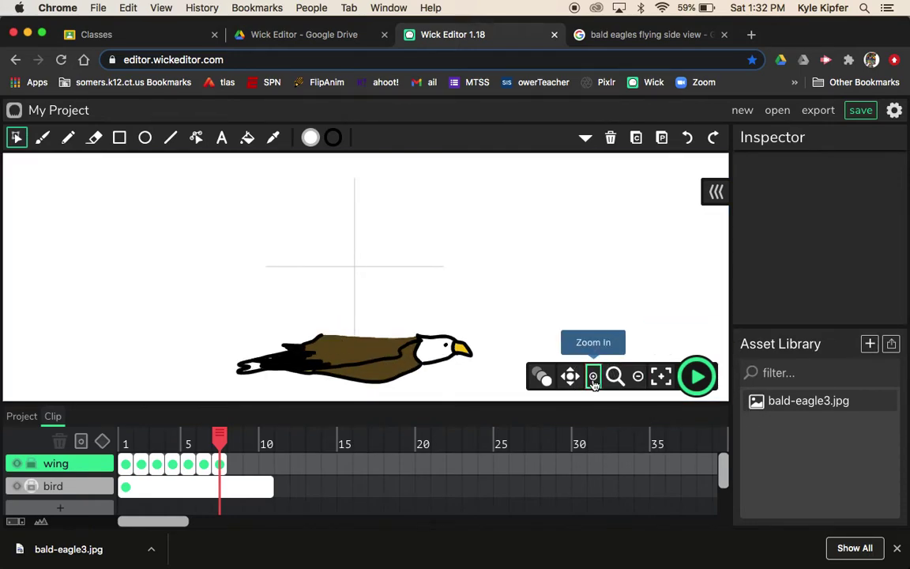
click(382, 344)
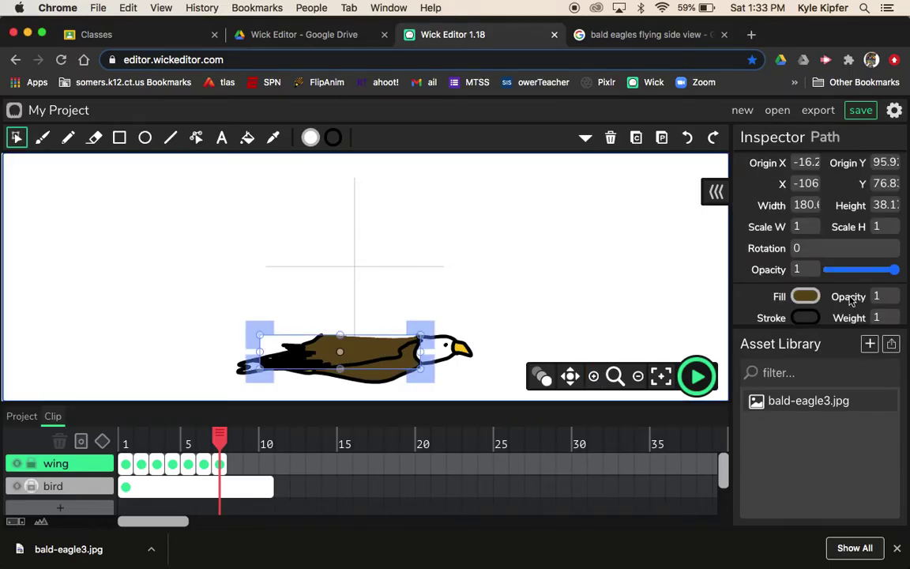
click(808, 318)
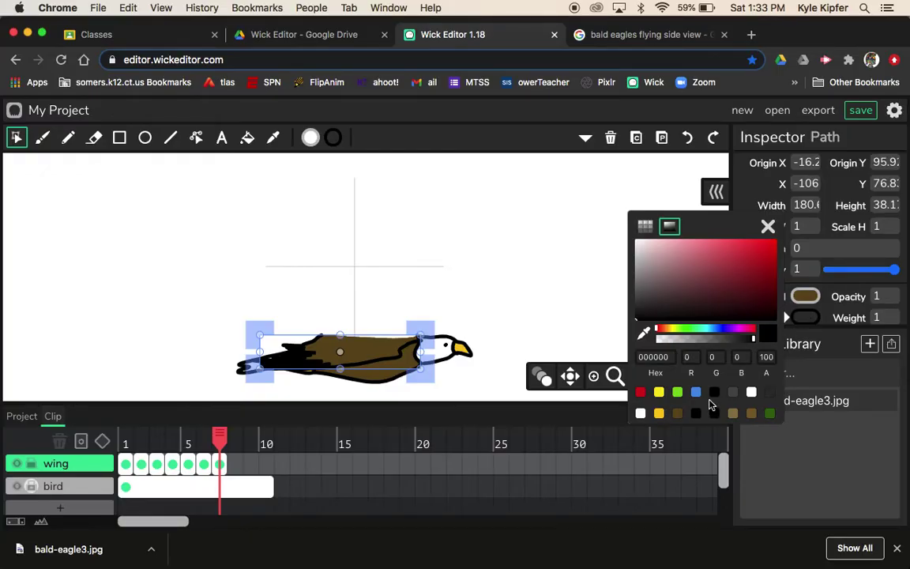
click(715, 393)
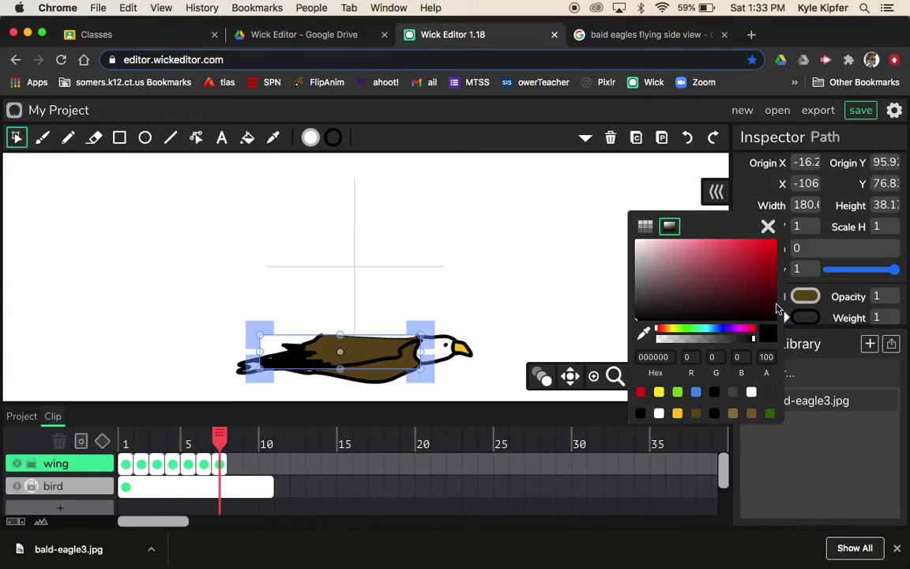
scroll(892, 313, down, 2)
click(894, 309)
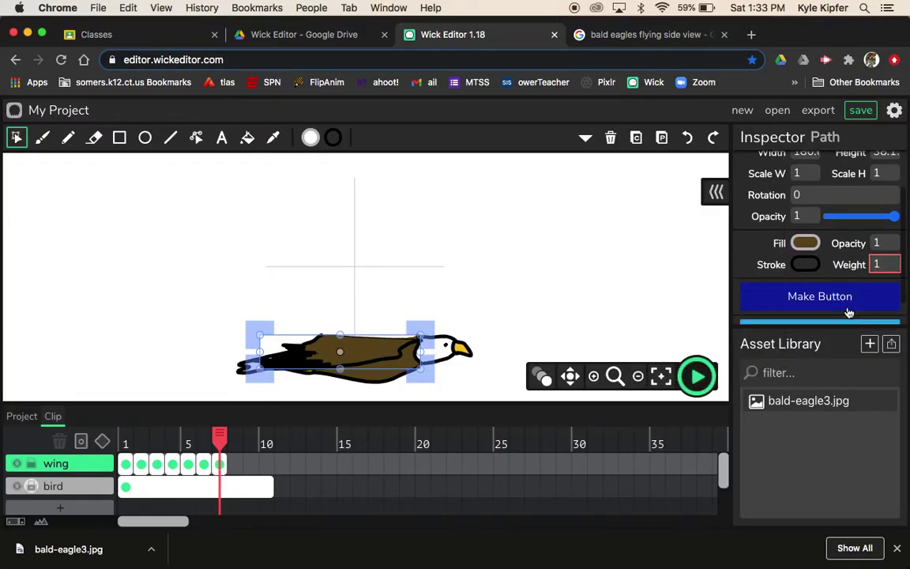
key(BackSpace)
text(4)
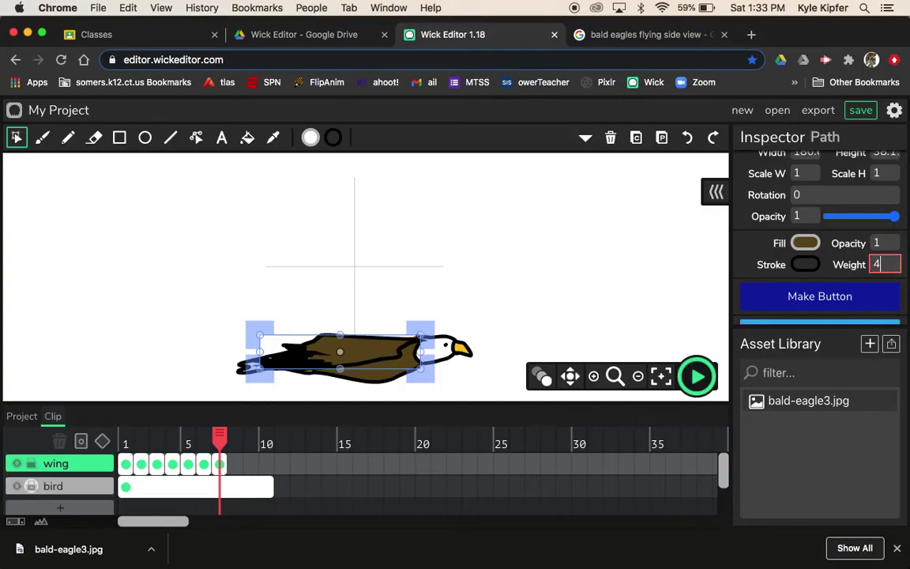
click(552, 284)
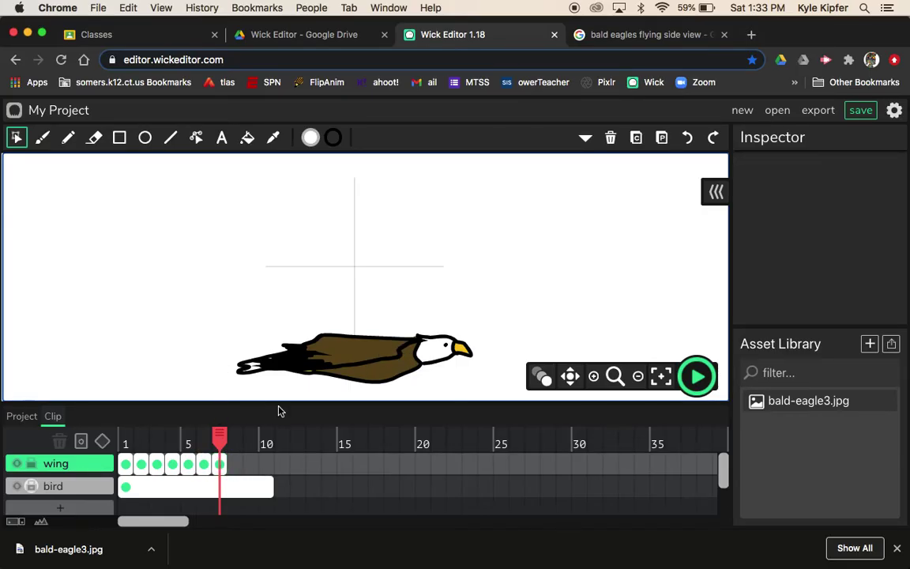
Raise the whole frame 7 wing 4 units on the body
key(ctrl+a)
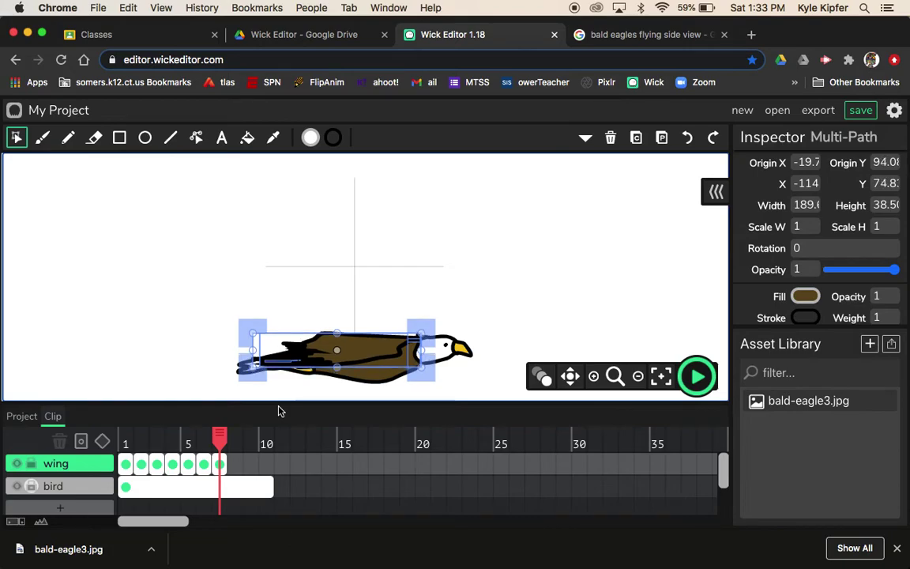
key(Up)
key(Up)
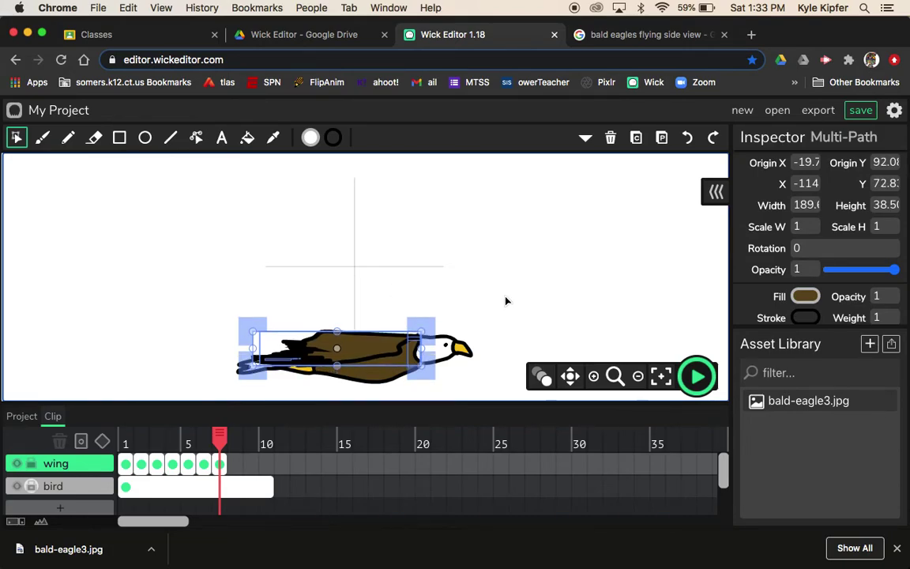
click(506, 301)
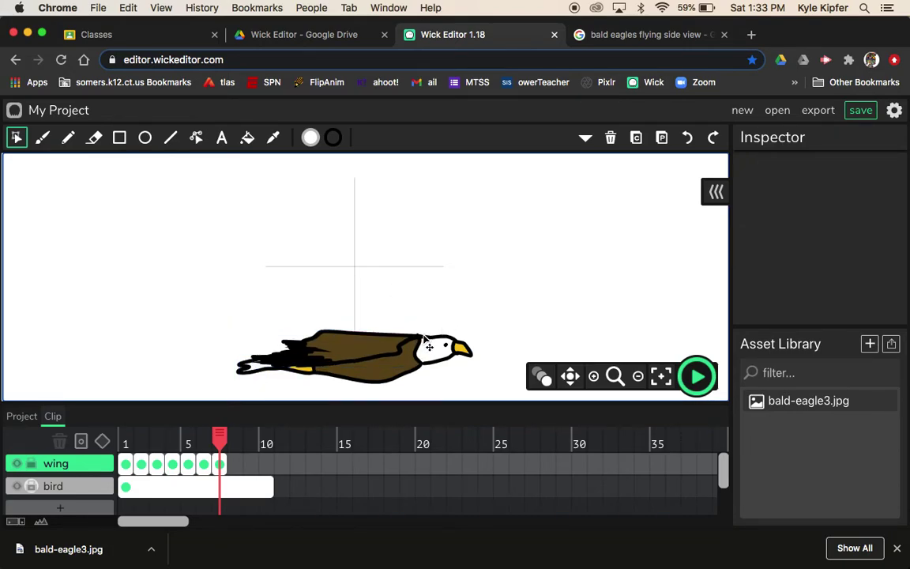
Compare wing frames 6 and 7, and copy the whole frame 7 wing into a new frame 8
click(222, 464)
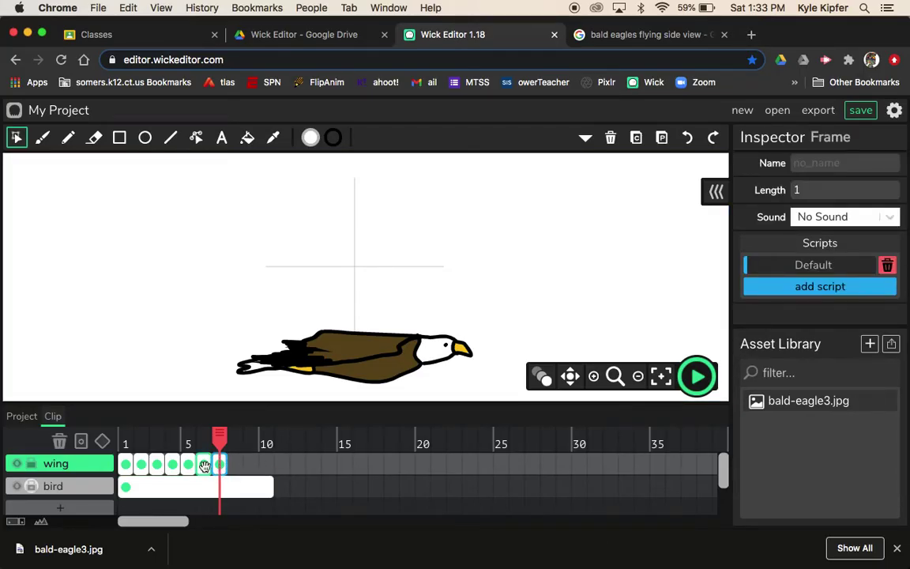
click(205, 465)
click(220, 465)
click(234, 465)
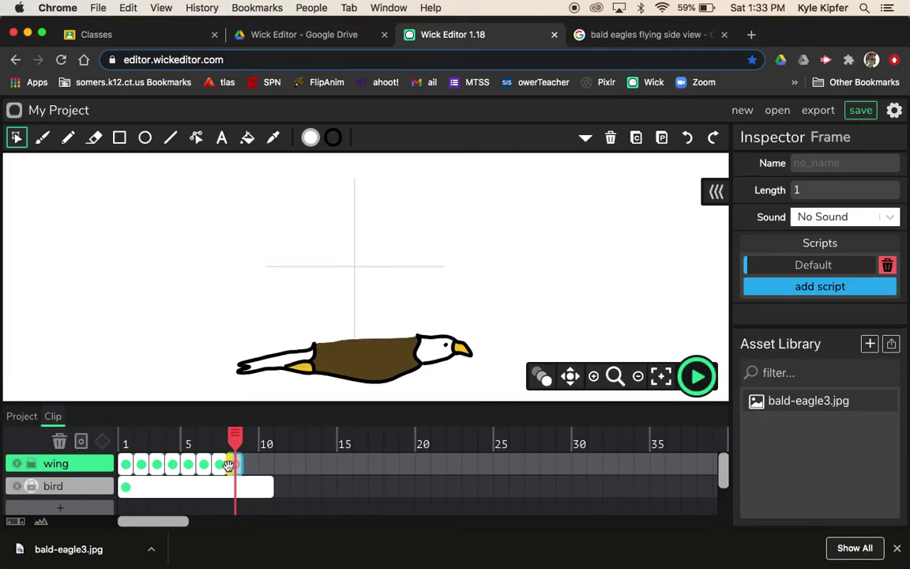
click(221, 464)
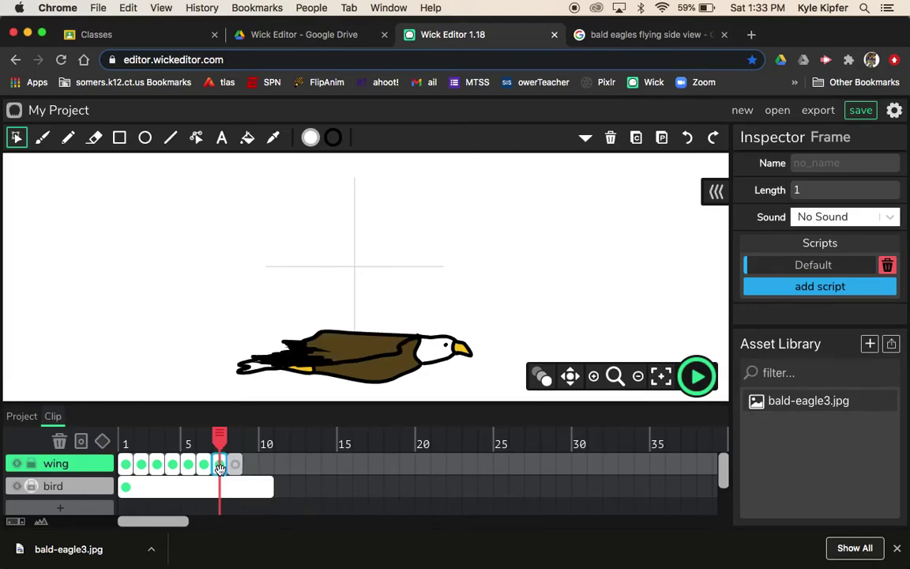
key(super+a)
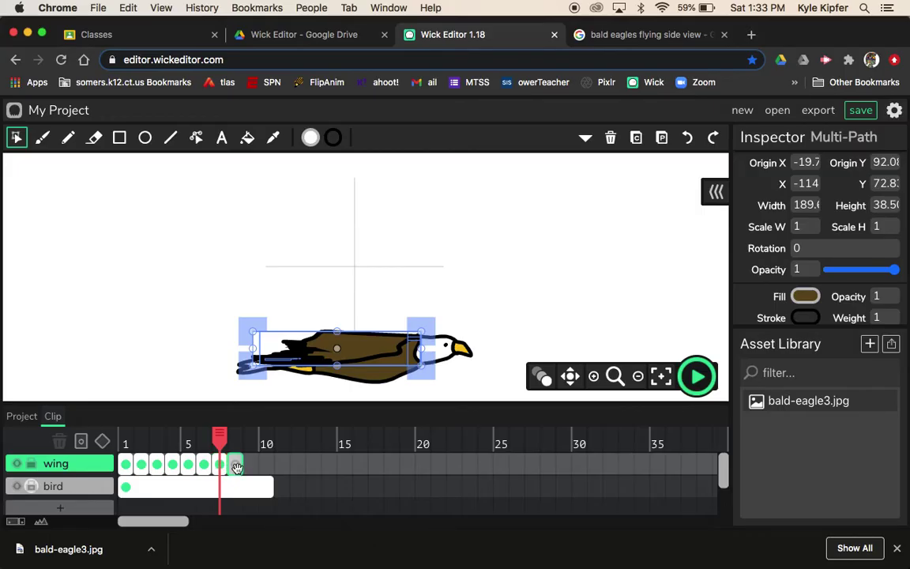
click(236, 465)
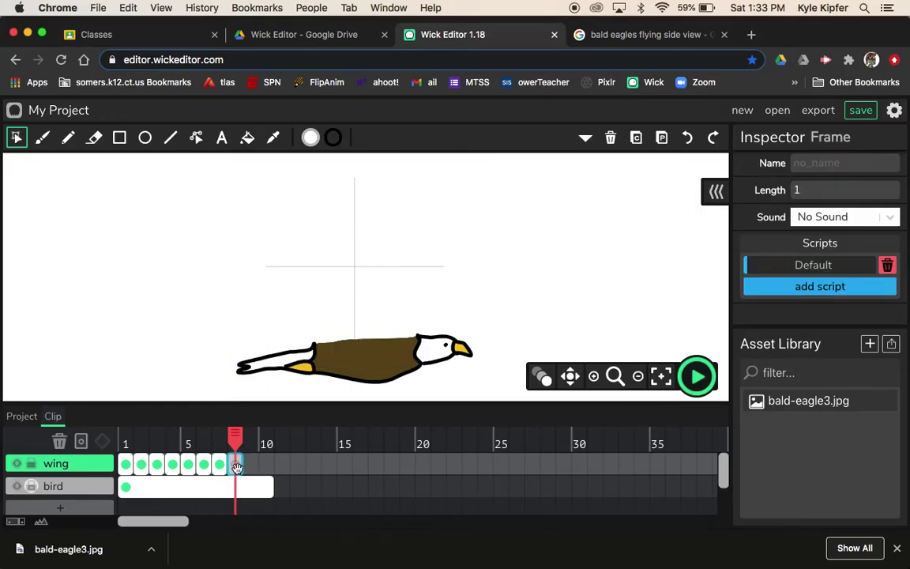
key(super+a)
Stretch the frame 8 wing to a height of about 85 and move it down about 14 units onto the body
drag(339, 366, 337, 386)
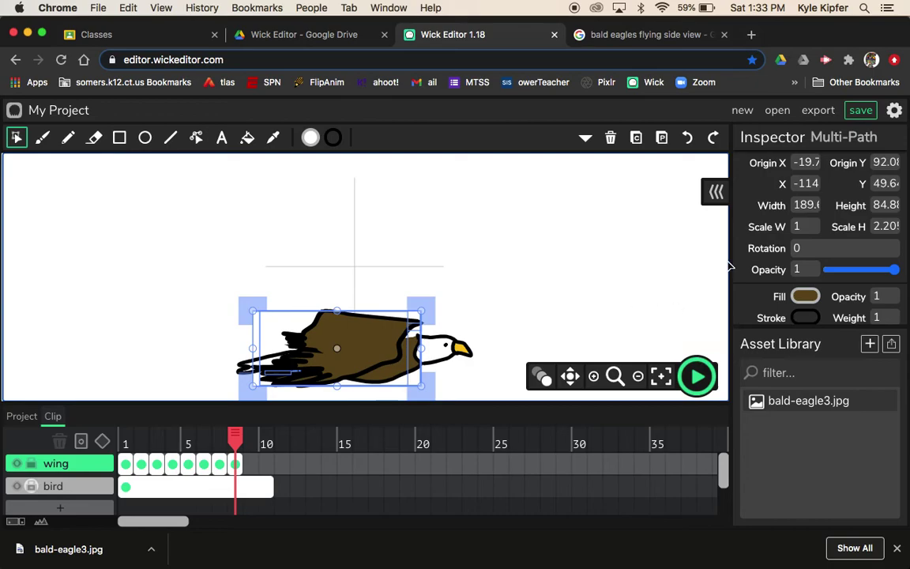
click(573, 380)
drag(544, 335, 540, 291)
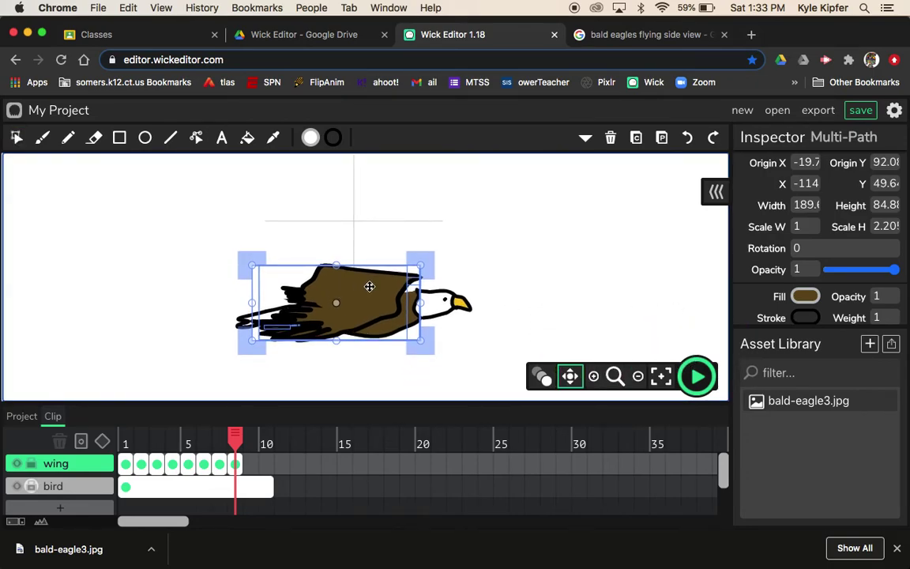
click(16, 136)
drag(366, 285, 365, 310)
click(498, 217)
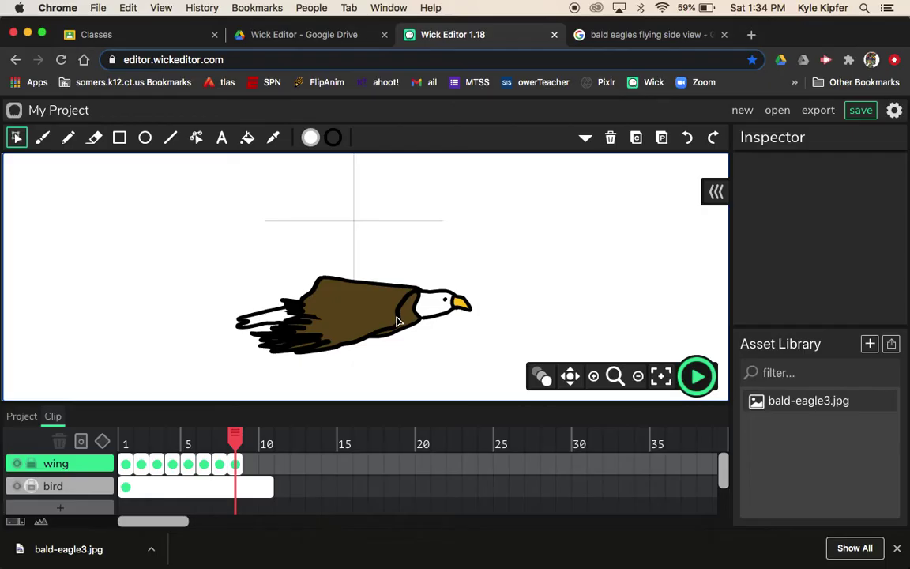
Try to tilt the brown wing shape in frame 8 by about -3.9 degrees and shift it down
click(370, 287)
drag(393, 245, 417, 266)
drag(366, 315, 366, 323)
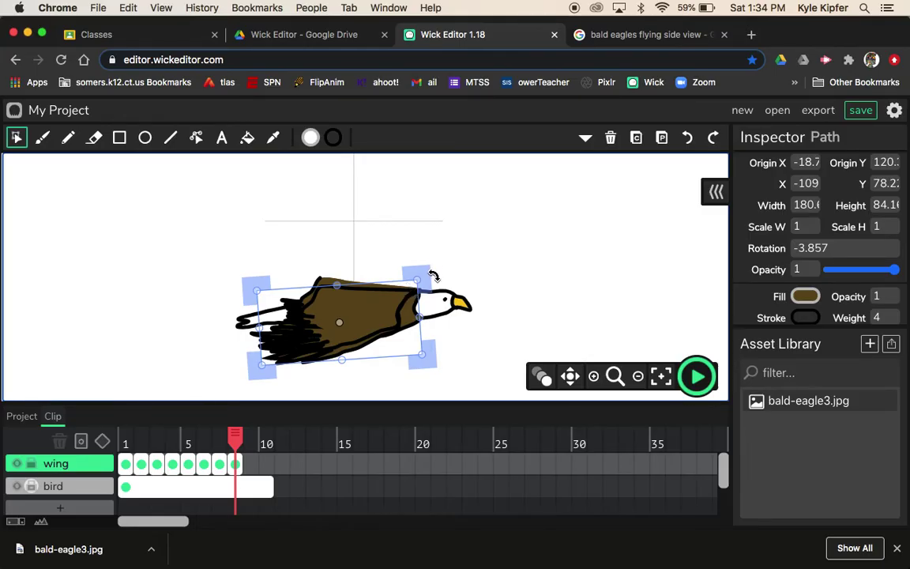
click(433, 266)
click(334, 325)
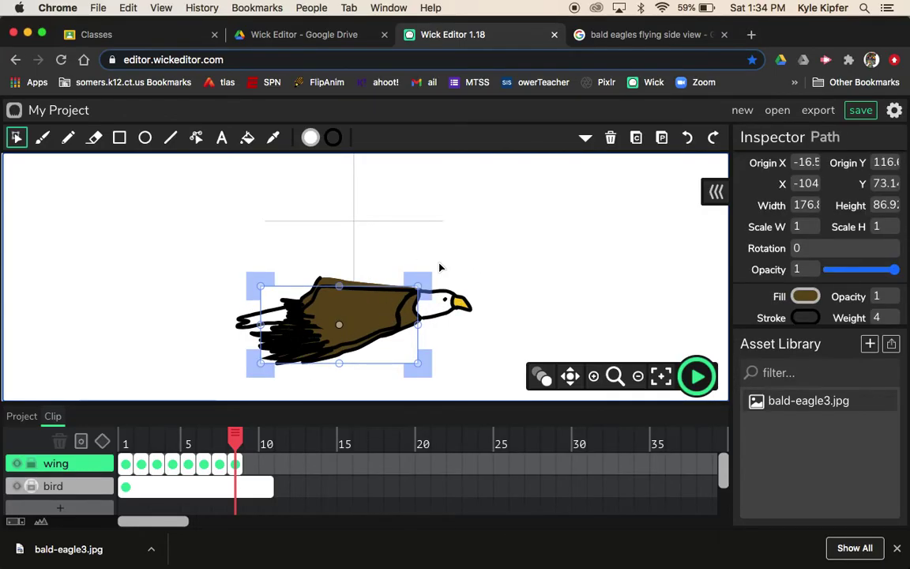
Undo the tilt and shift of the frame 8 wing shape, restoring the whole wing's lowered position with a redo
key(super+z)
key(super+z)
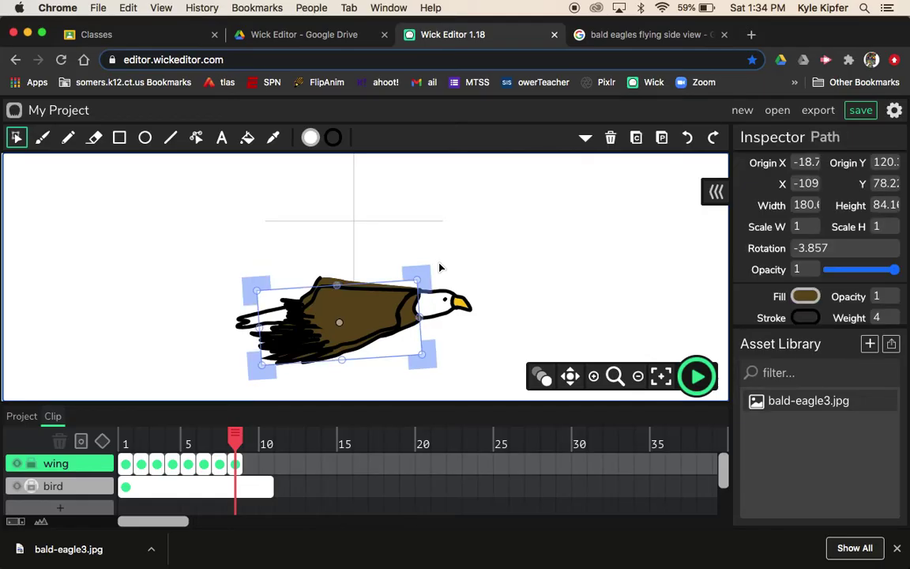
key(super+z)
key(super+z)
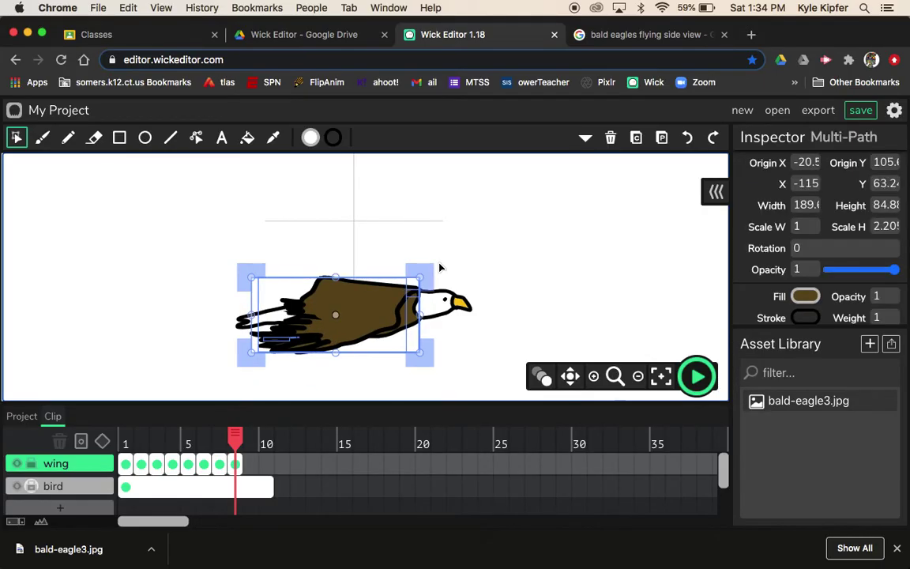
key(super+z)
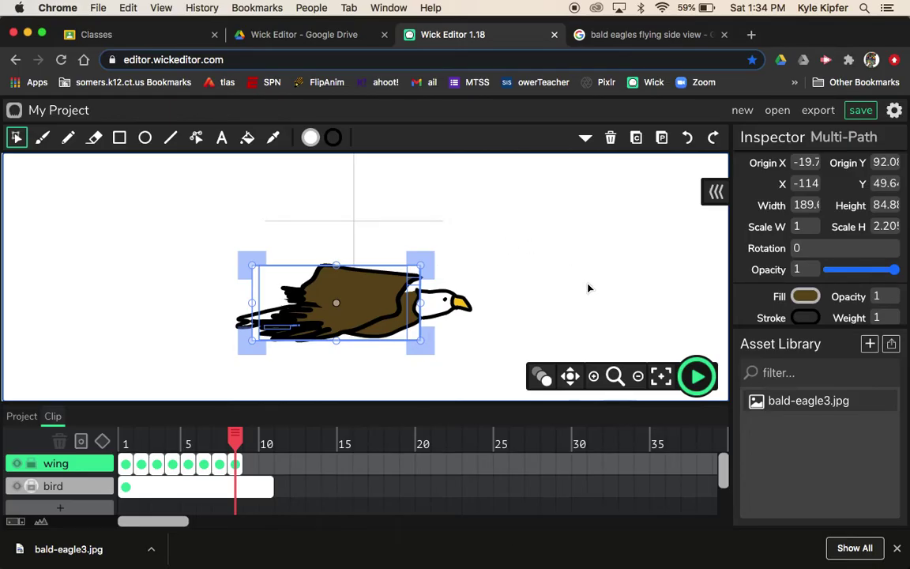
click(712, 140)
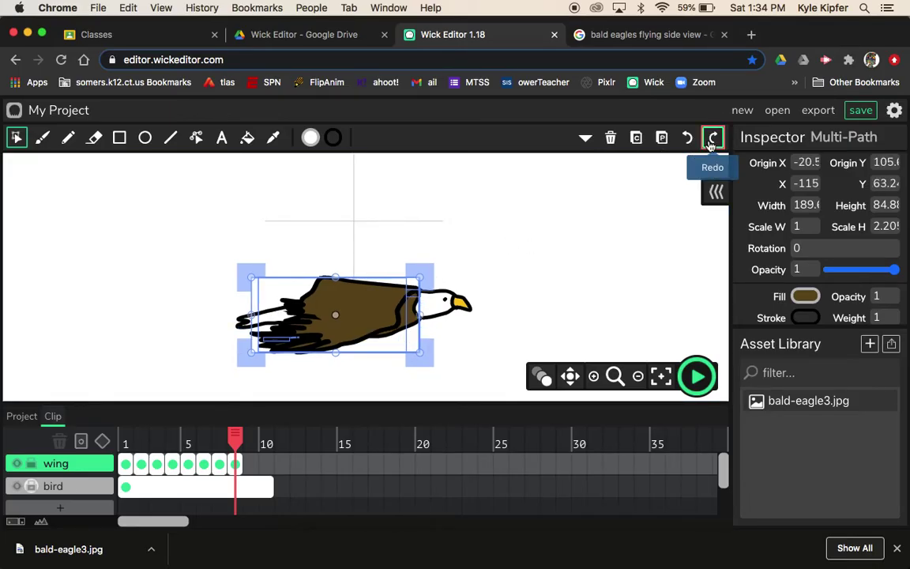
click(500, 229)
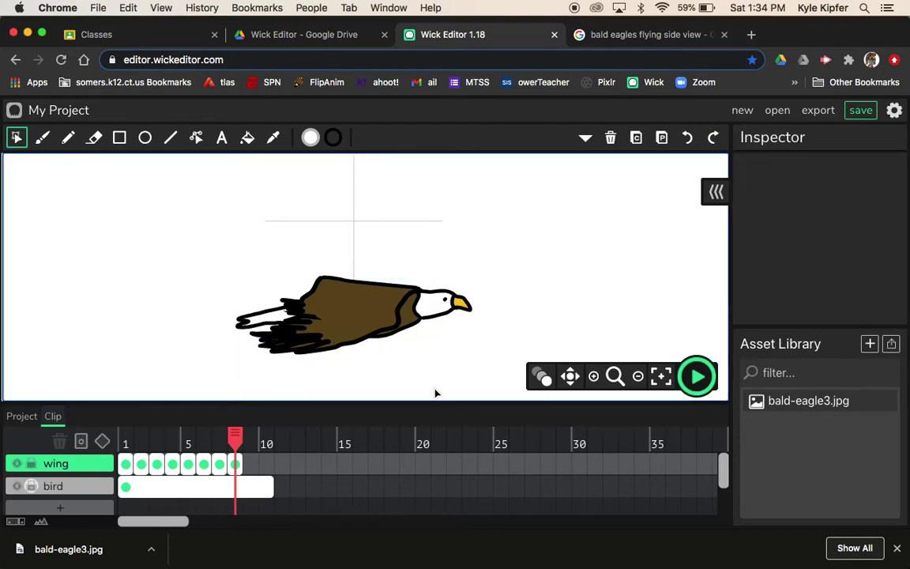
Copy wing frames 1 to 8 and paste them into the wing layer starting at frame 9
click(234, 440)
drag(234, 440, 143, 428)
click(127, 464)
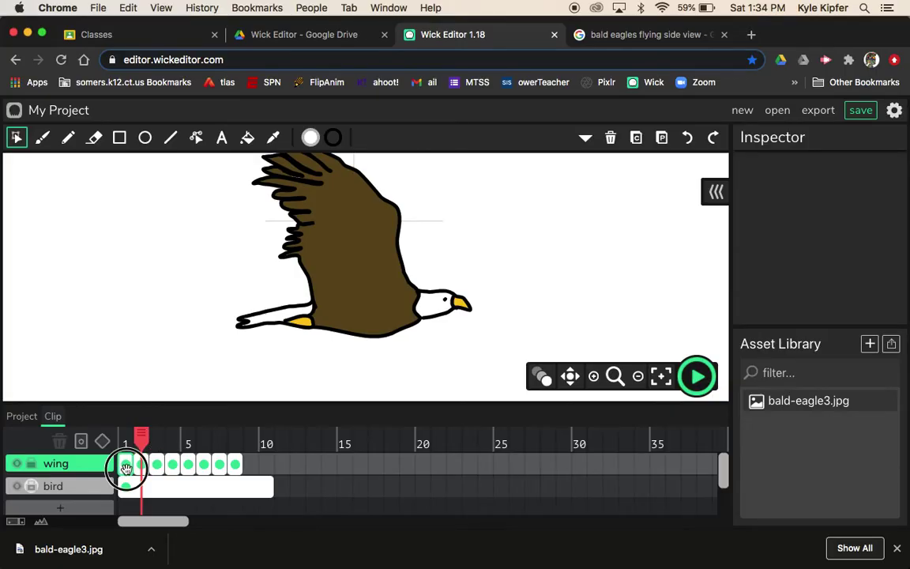
shift+click(236, 465)
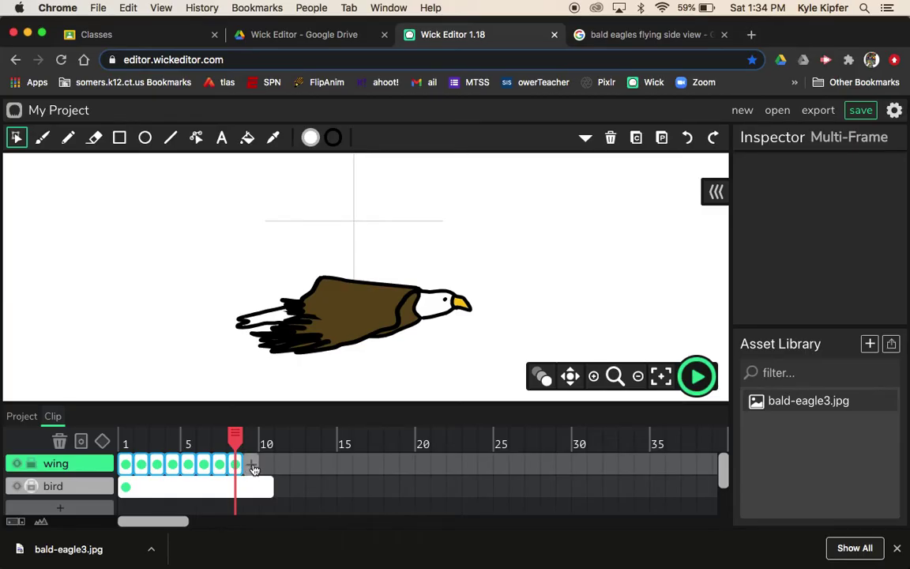
click(252, 466)
key(ctrl+v)
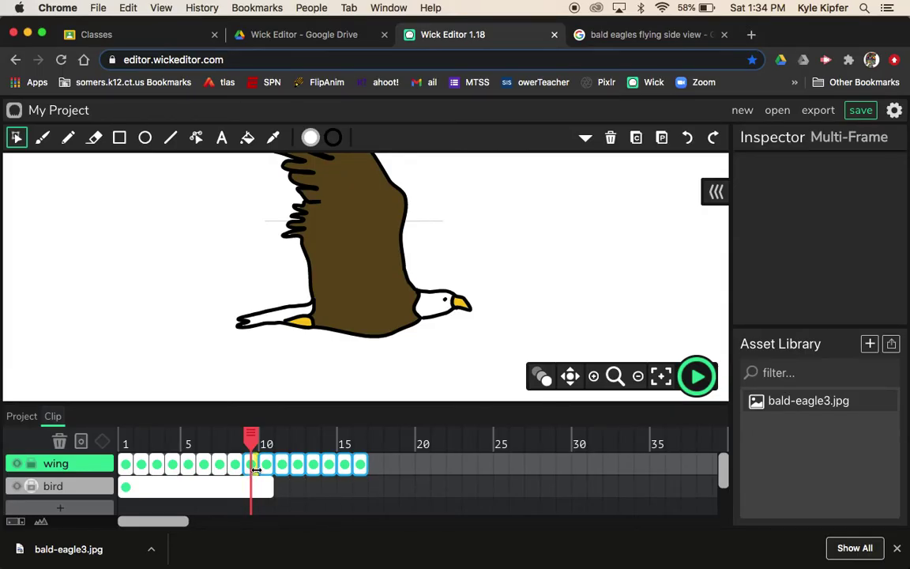
drag(251, 436, 217, 436)
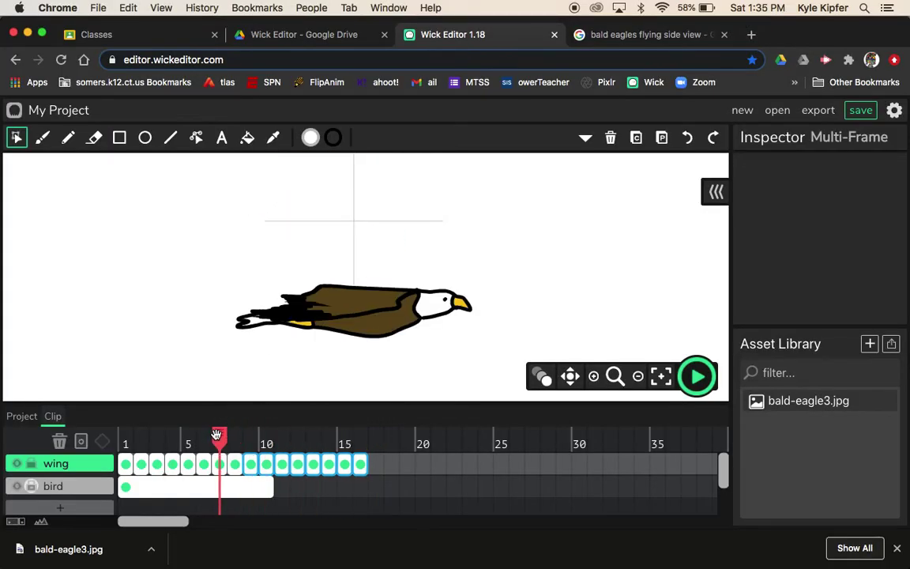
Shift the pasted wing frames one frame later and move the last of them into frame 9
click(251, 466)
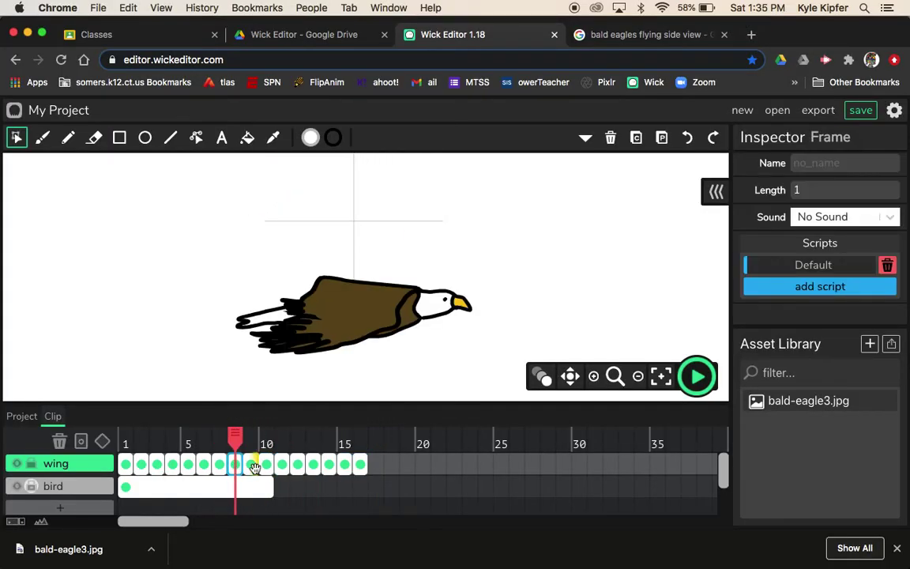
shift+click(359, 467)
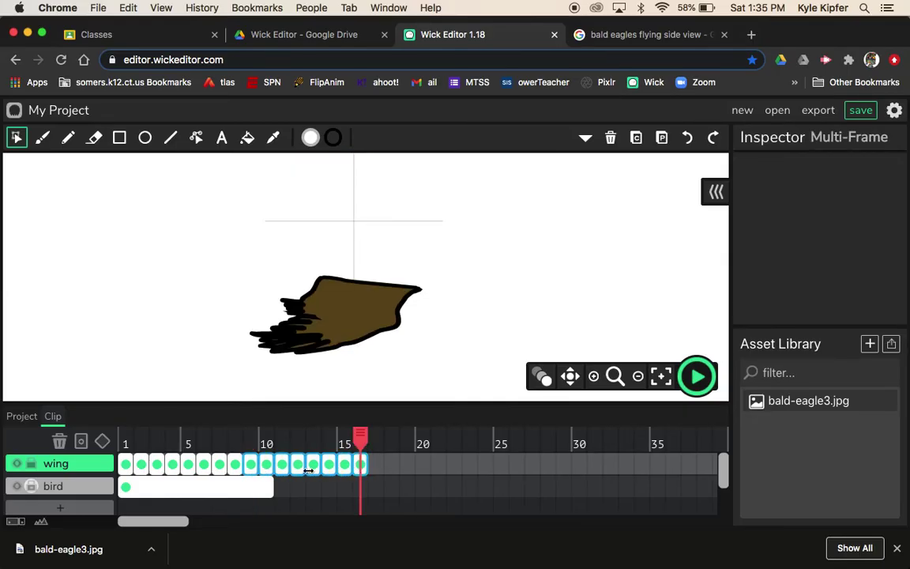
drag(251, 467, 271, 469)
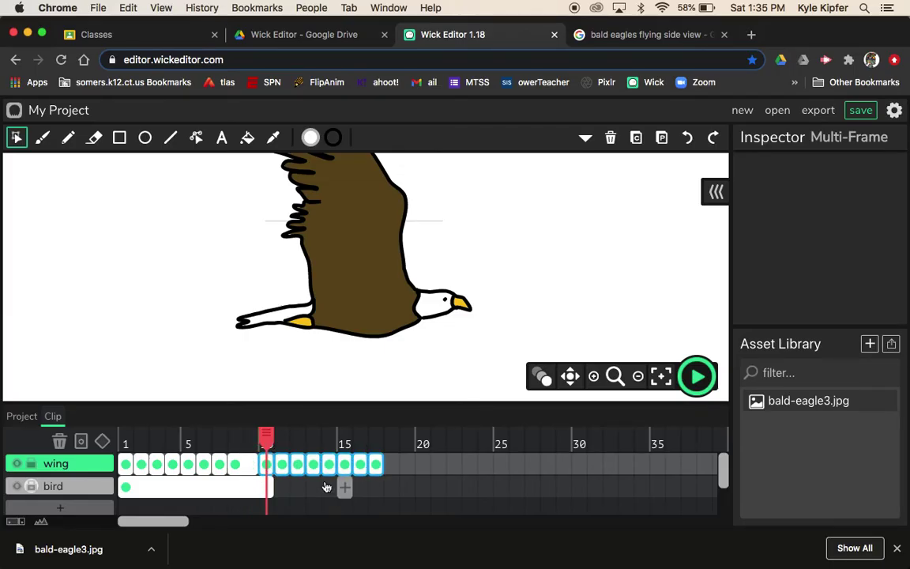
click(378, 466)
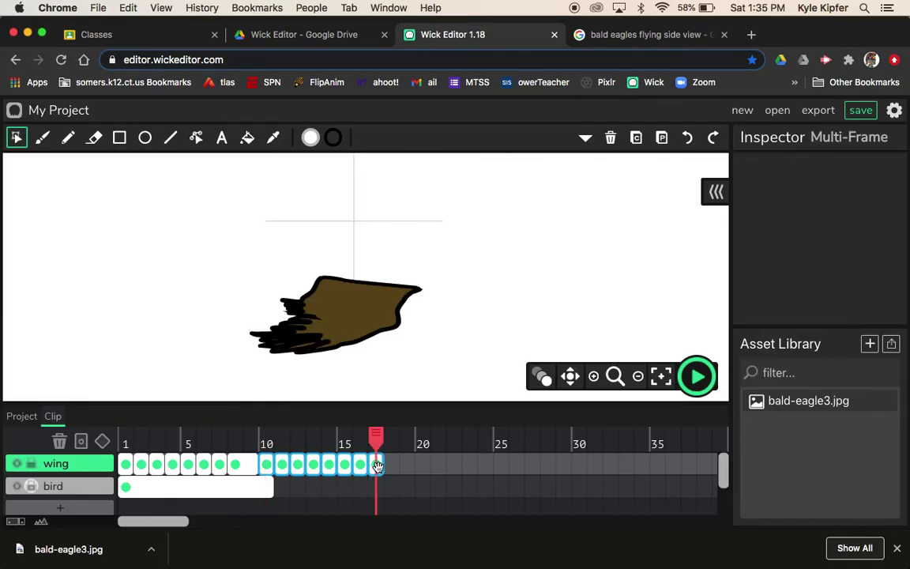
click(404, 466)
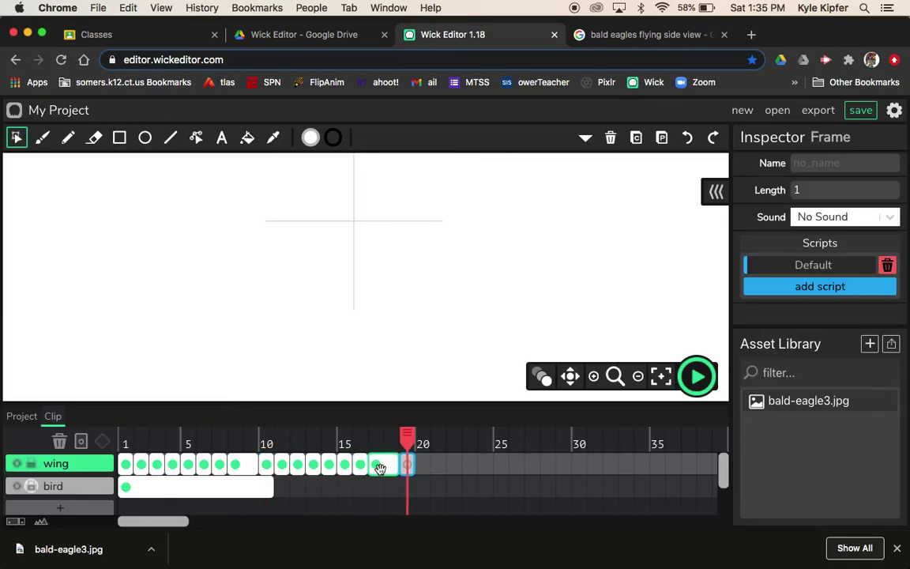
key(super+z)
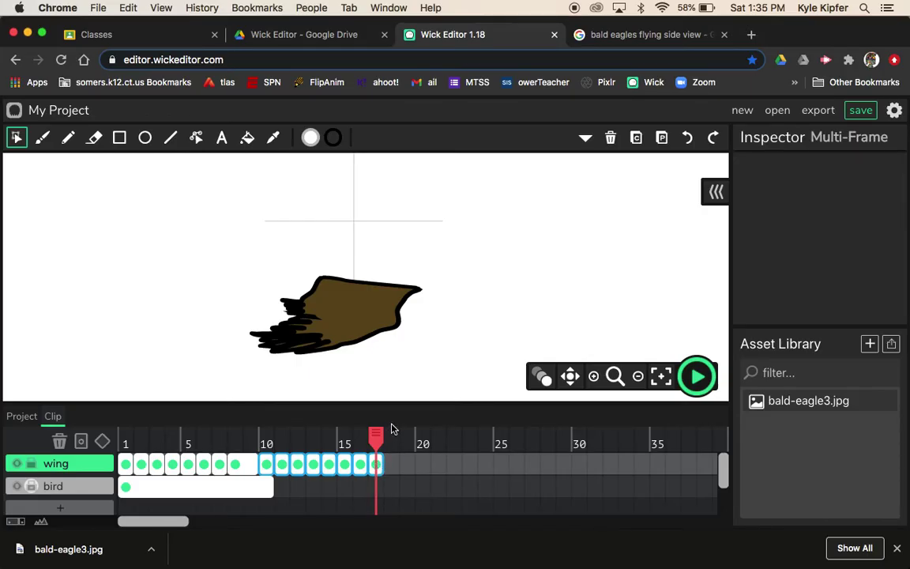
click(420, 324)
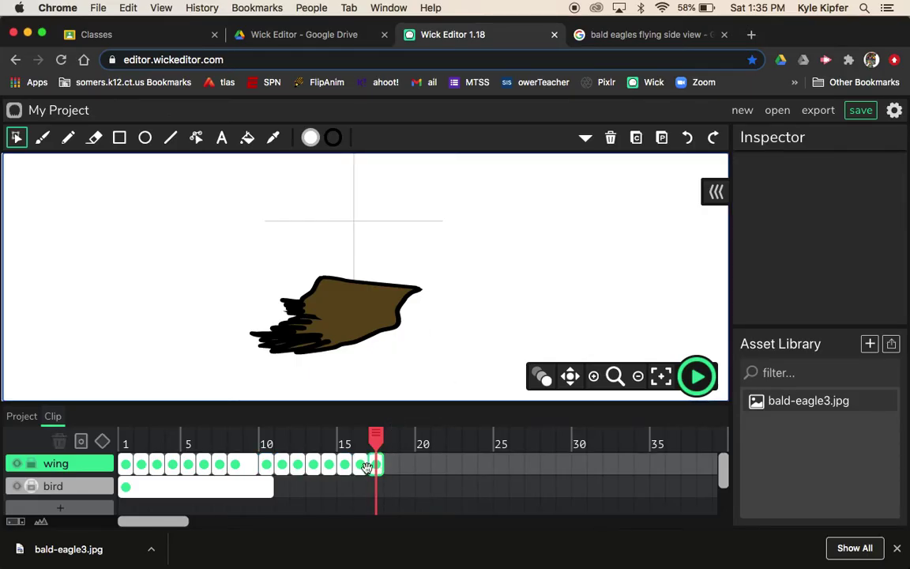
drag(378, 470, 248, 472)
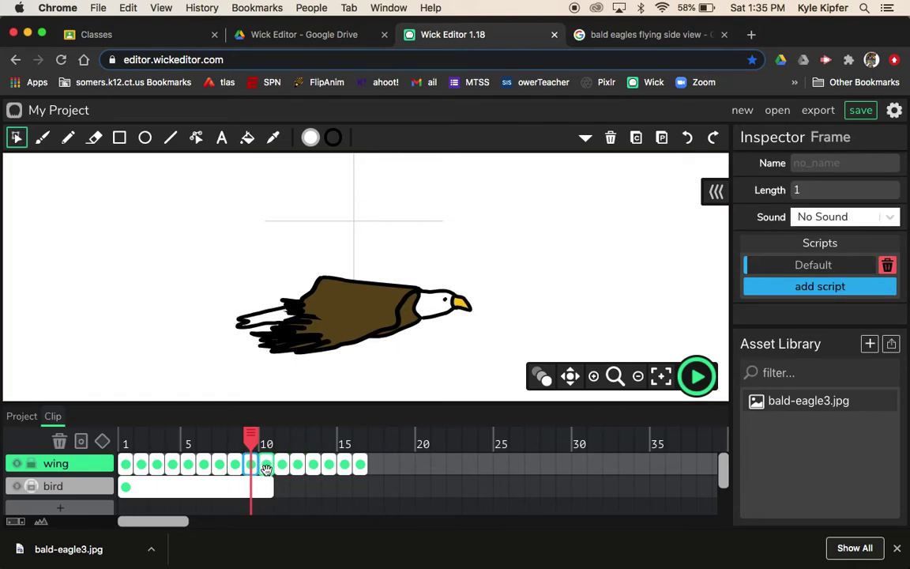
Shift the remaining pasted wing frames to frames 12 to 18, and move the last two in reverse order into frames 10 and 11
click(266, 470)
drag(267, 469, 358, 467)
drag(267, 467, 305, 467)
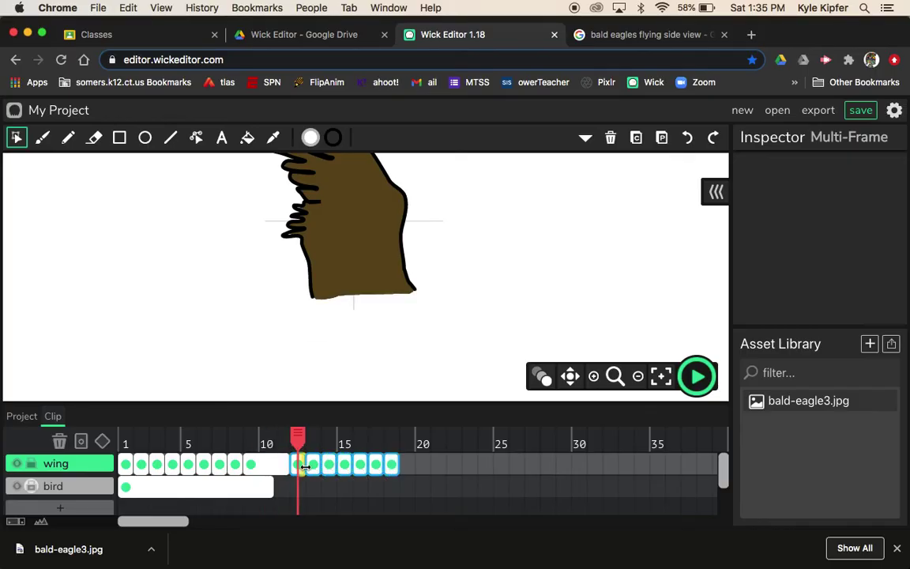
click(393, 464)
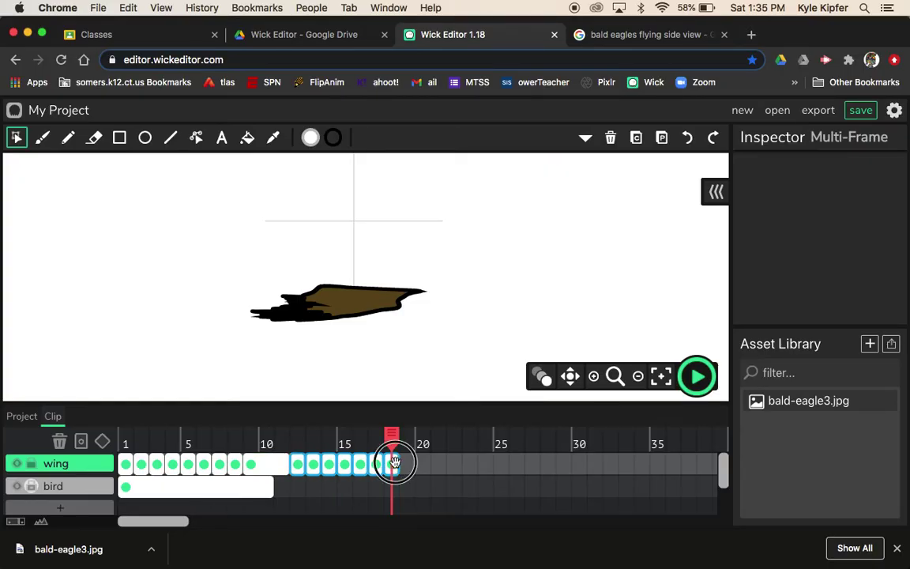
click(425, 341)
drag(393, 464, 278, 469)
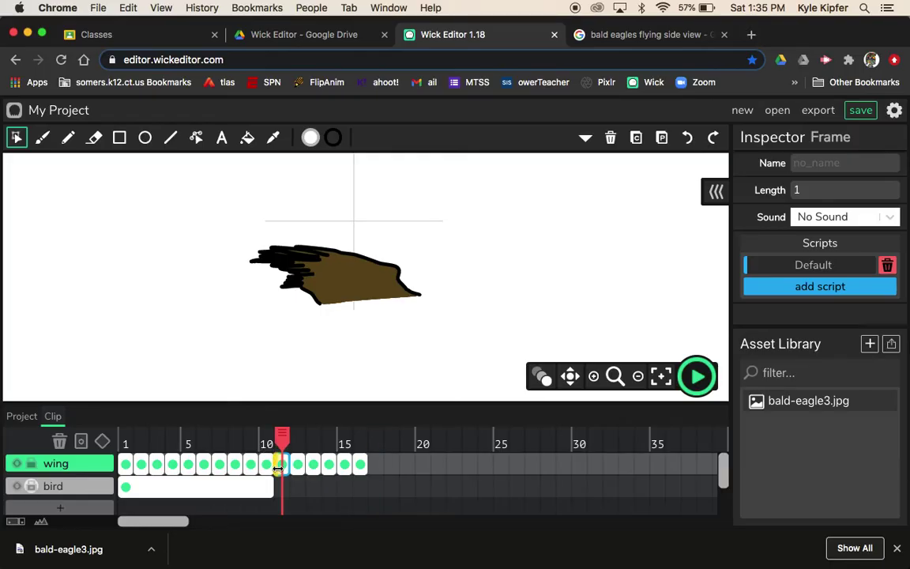
Arrange the remaining pasted wing frames in reverse order in frames 12 to 16, and delete the leftover empty frame at 17
drag(298, 472, 407, 467)
mouse_move(320, 471)
mouse_down()
mouse_move(392, 467)
mouse_move(295, 469)
mouse_move(343, 466)
mouse_move(313, 464)
mouse_up()
click(362, 469)
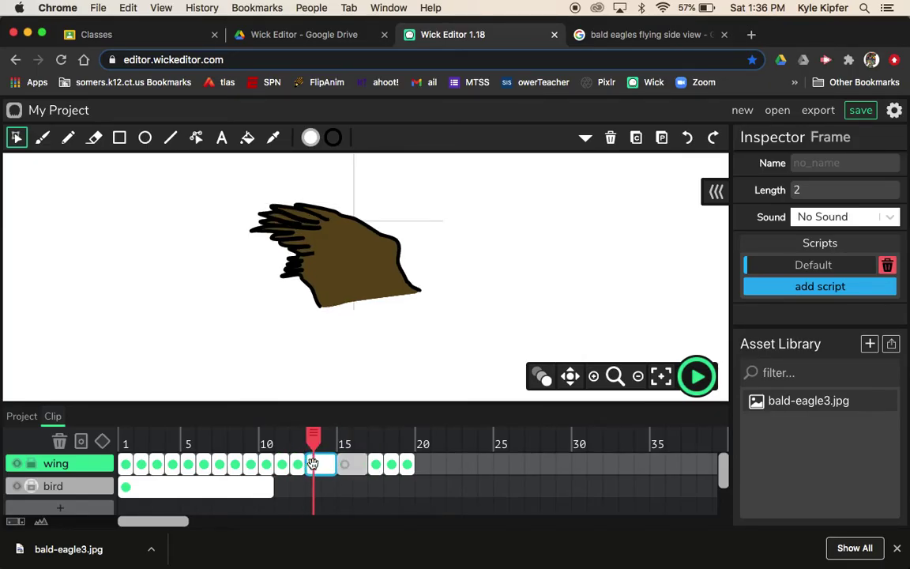
drag(373, 465, 324, 466)
drag(390, 466, 345, 464)
drag(408, 465, 360, 466)
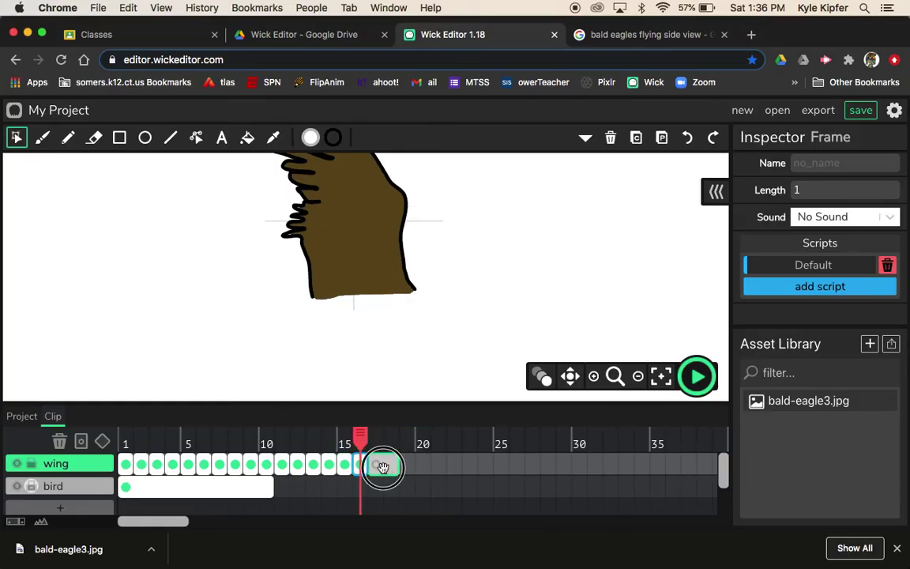
click(380, 467)
click(60, 444)
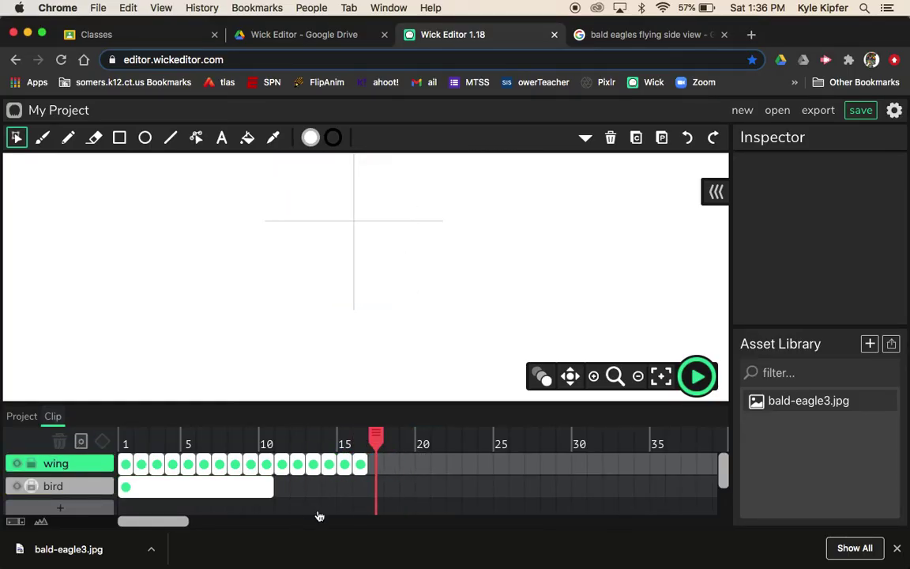
Extend the bird layer's frame to a length of 16 and scrub through the full wing flap
drag(272, 489, 368, 488)
drag(266, 438, 364, 427)
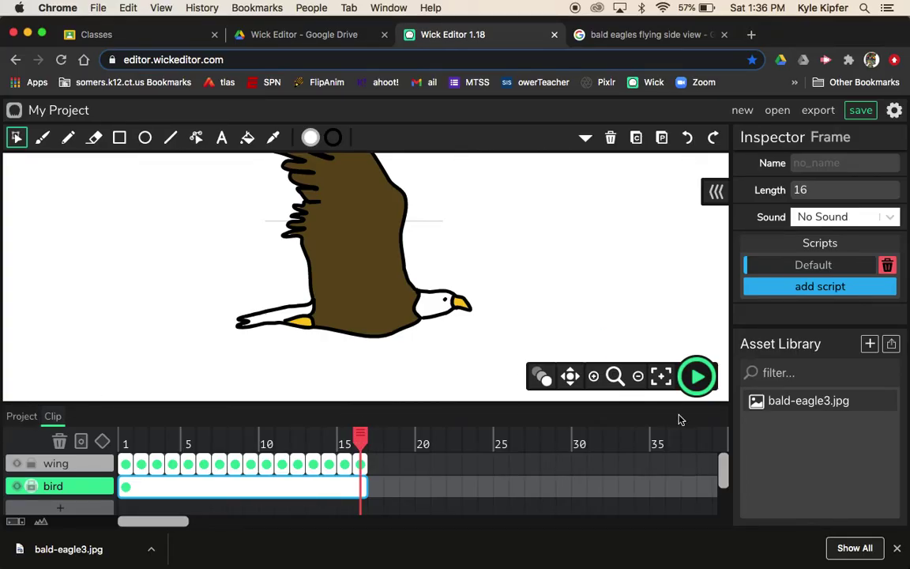
drag(365, 440, 312, 414)
Return to the main project timeline and preview the flapping bird clip with the whole stage in view
click(21, 417)
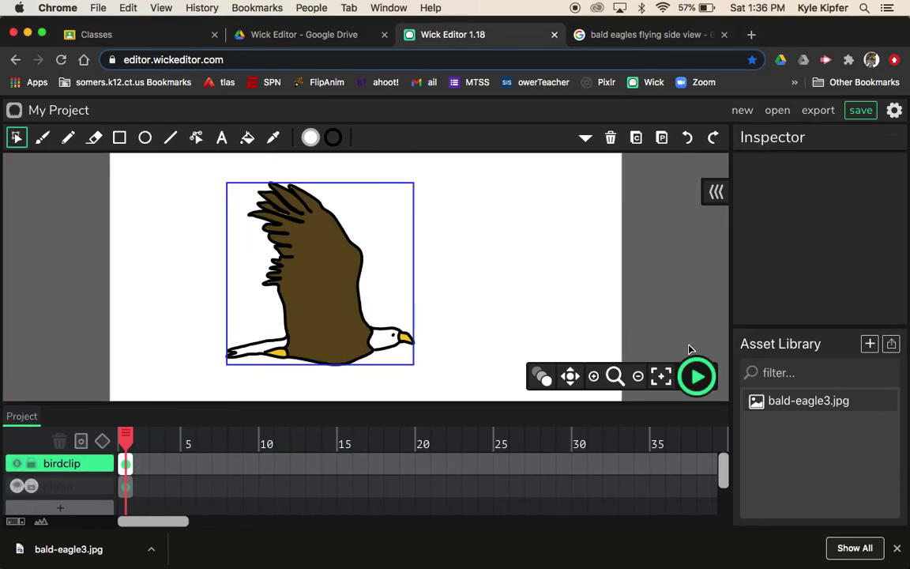
click(638, 376)
click(638, 378)
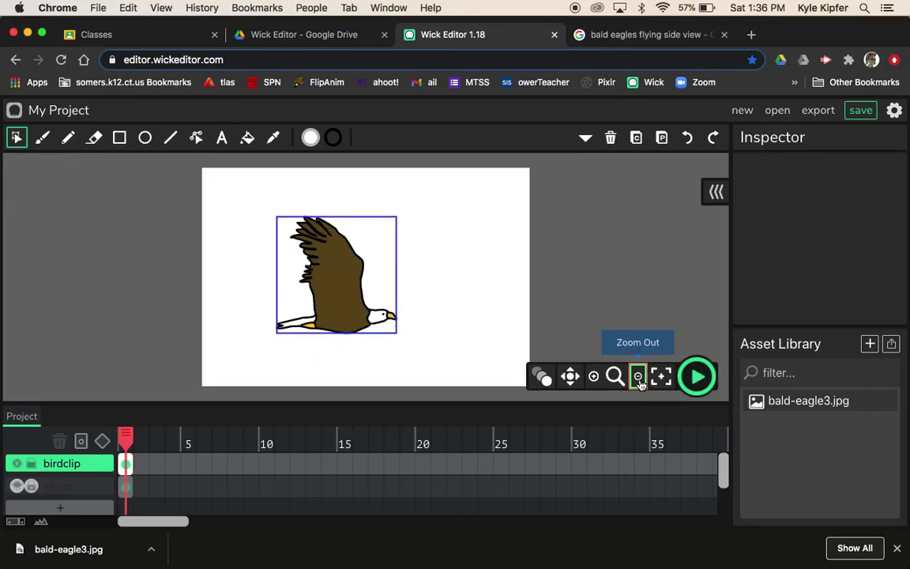
click(695, 379)
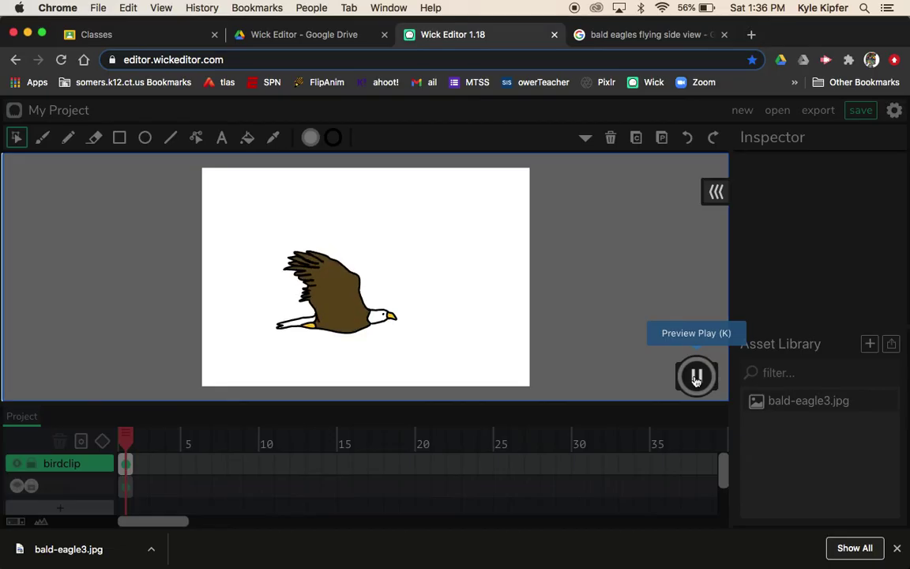
click(696, 377)
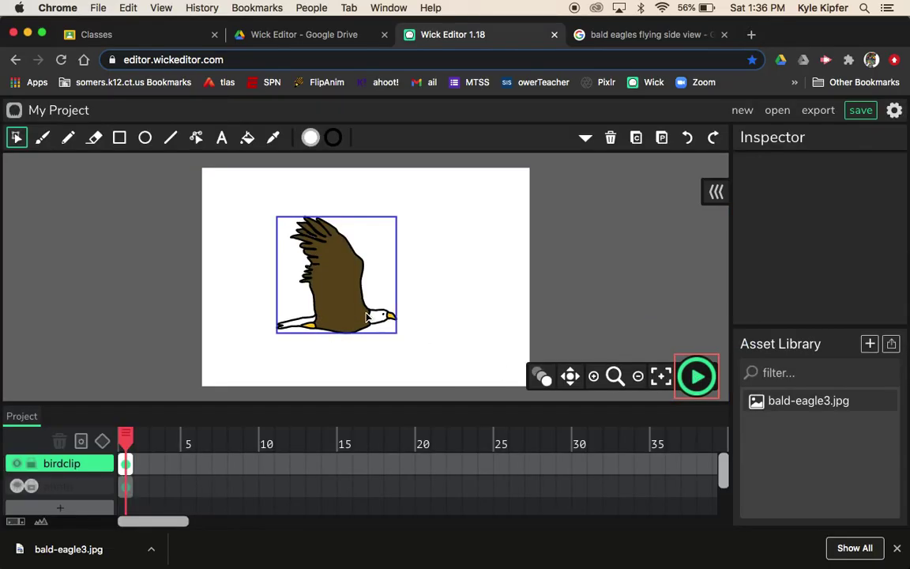
Scale the bird clip to about 0.98, reposition it in the upper part of the stage slightly left of centre, and preview it
drag(345, 308, 300, 283)
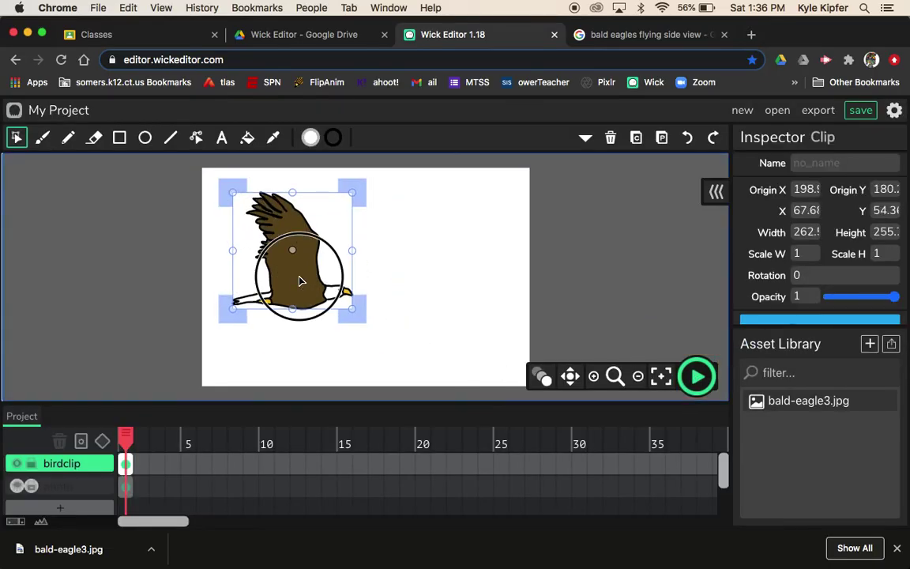
drag(378, 245, 499, 243)
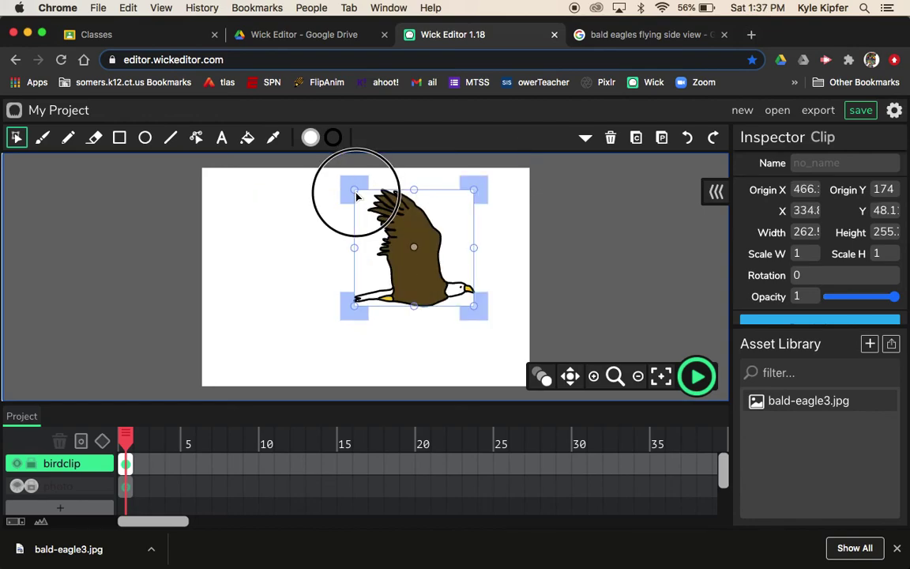
drag(357, 203, 356, 198)
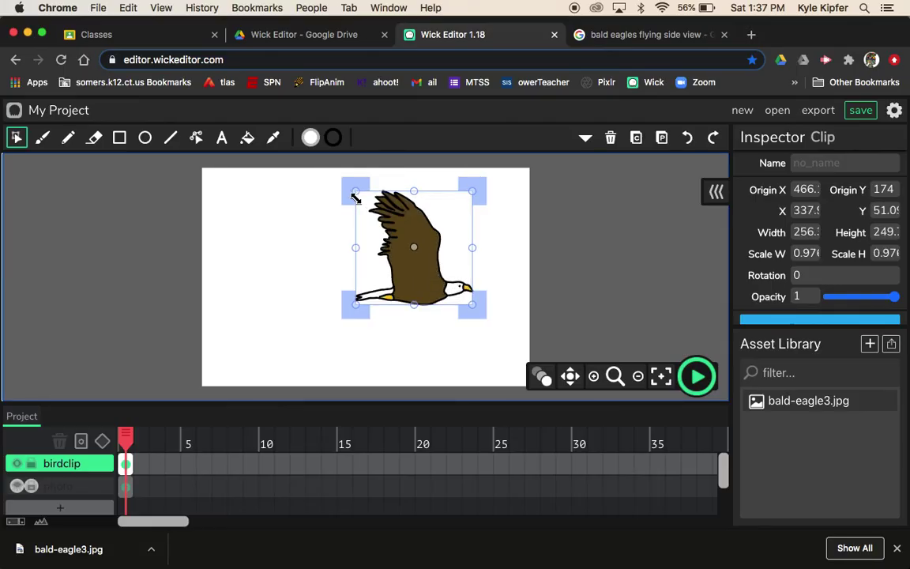
drag(427, 286, 346, 281)
click(532, 250)
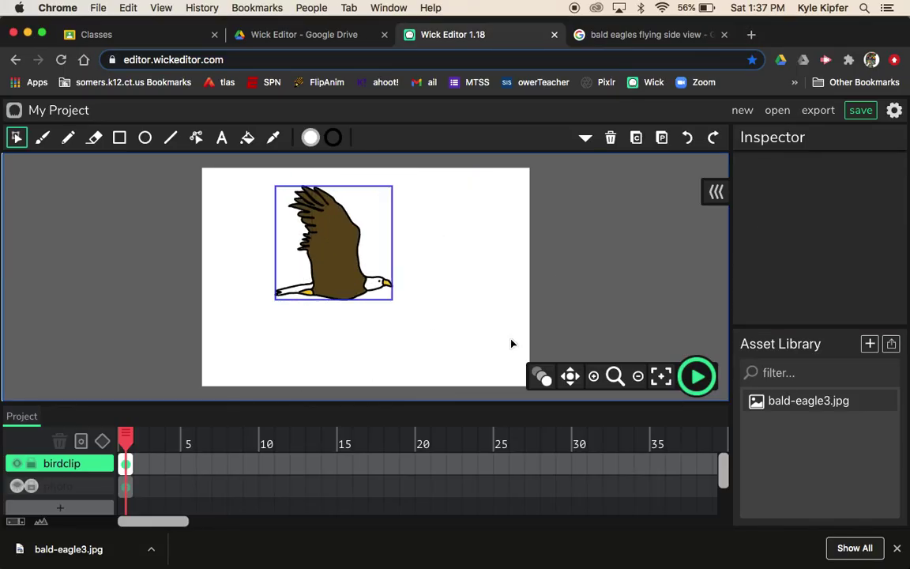
click(697, 377)
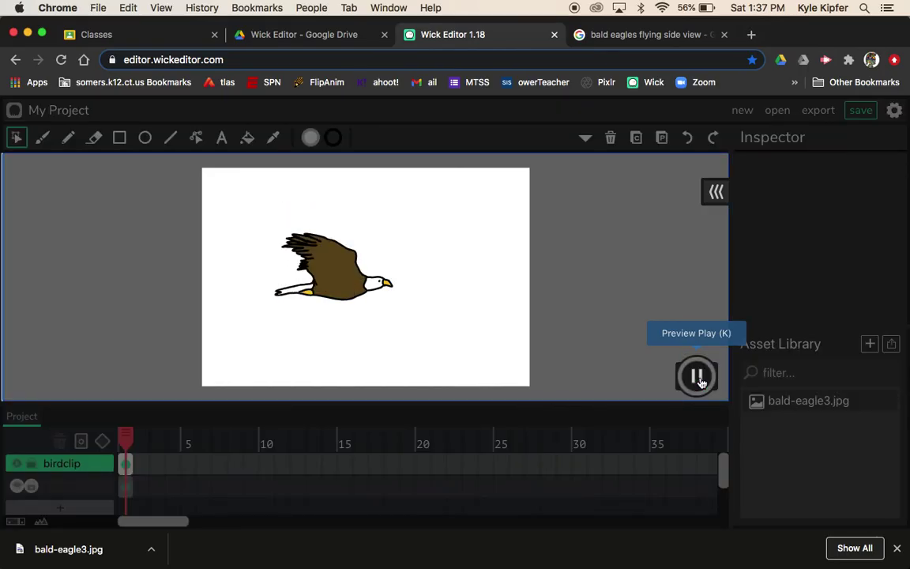
click(698, 378)
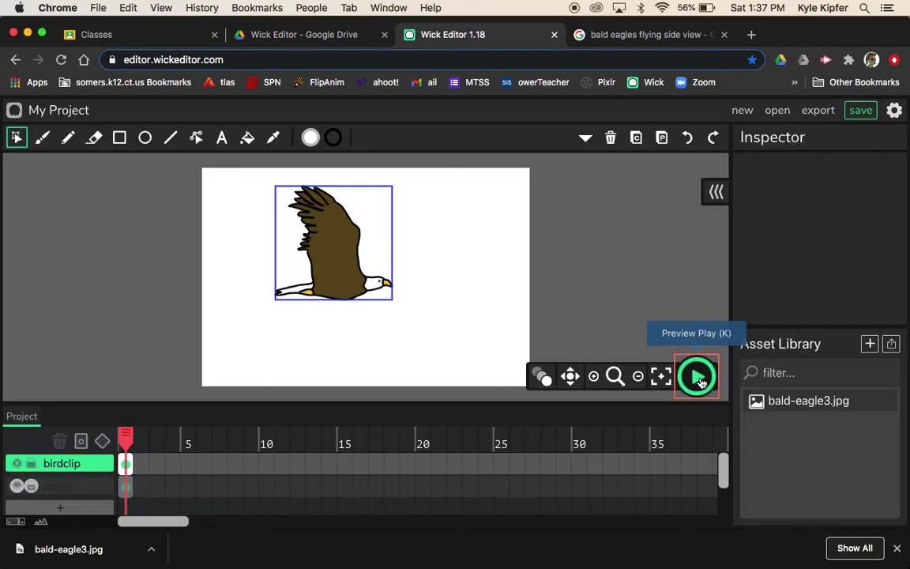
Delete the hidden photo layer and preview the flapping bird again
click(72, 493)
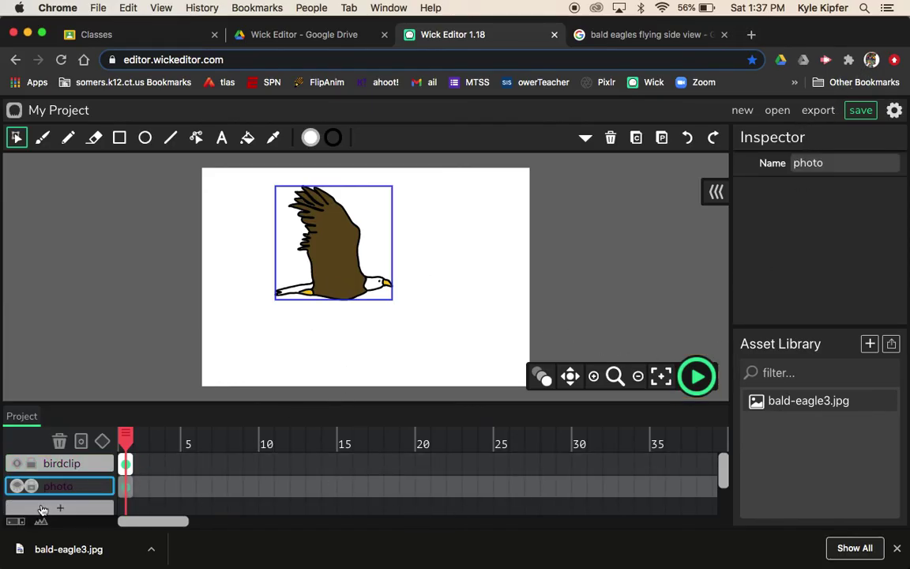
click(59, 440)
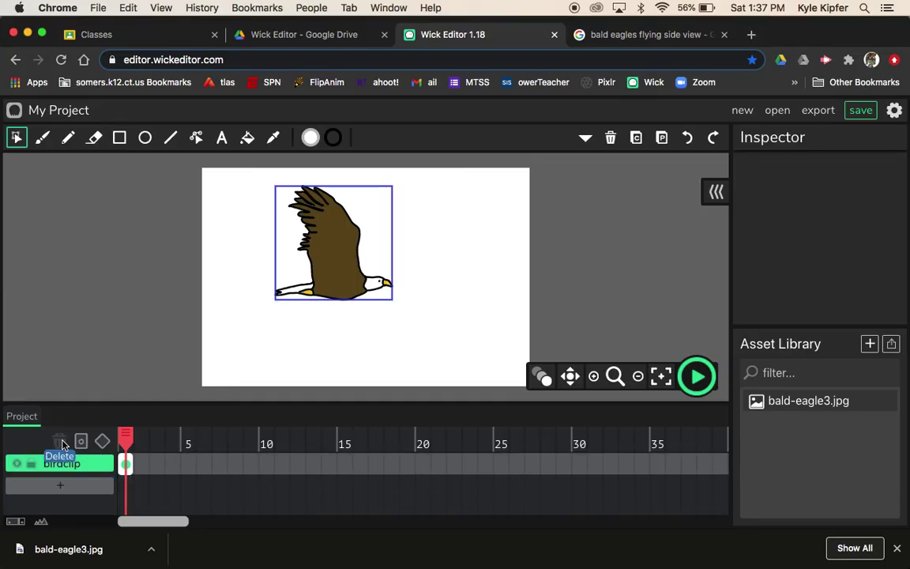
click(697, 377)
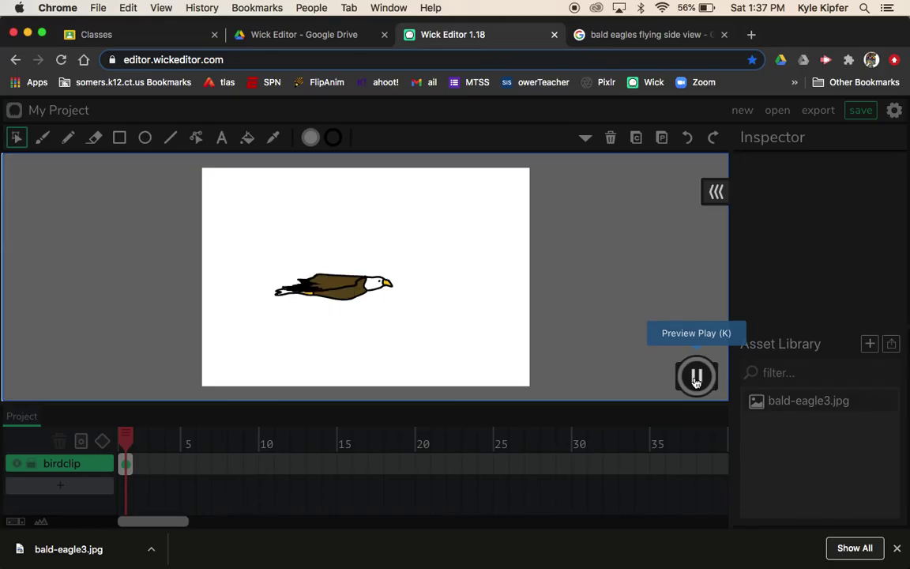
click(697, 380)
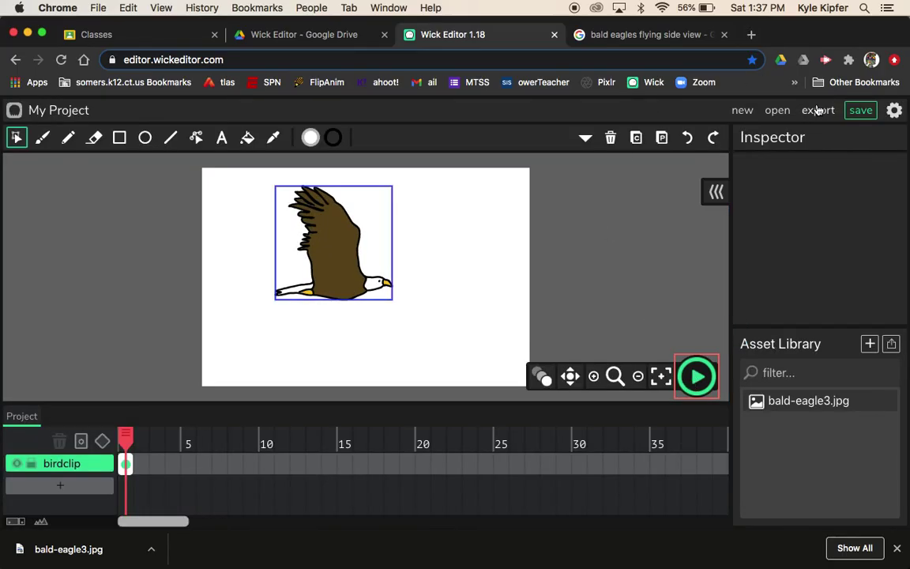